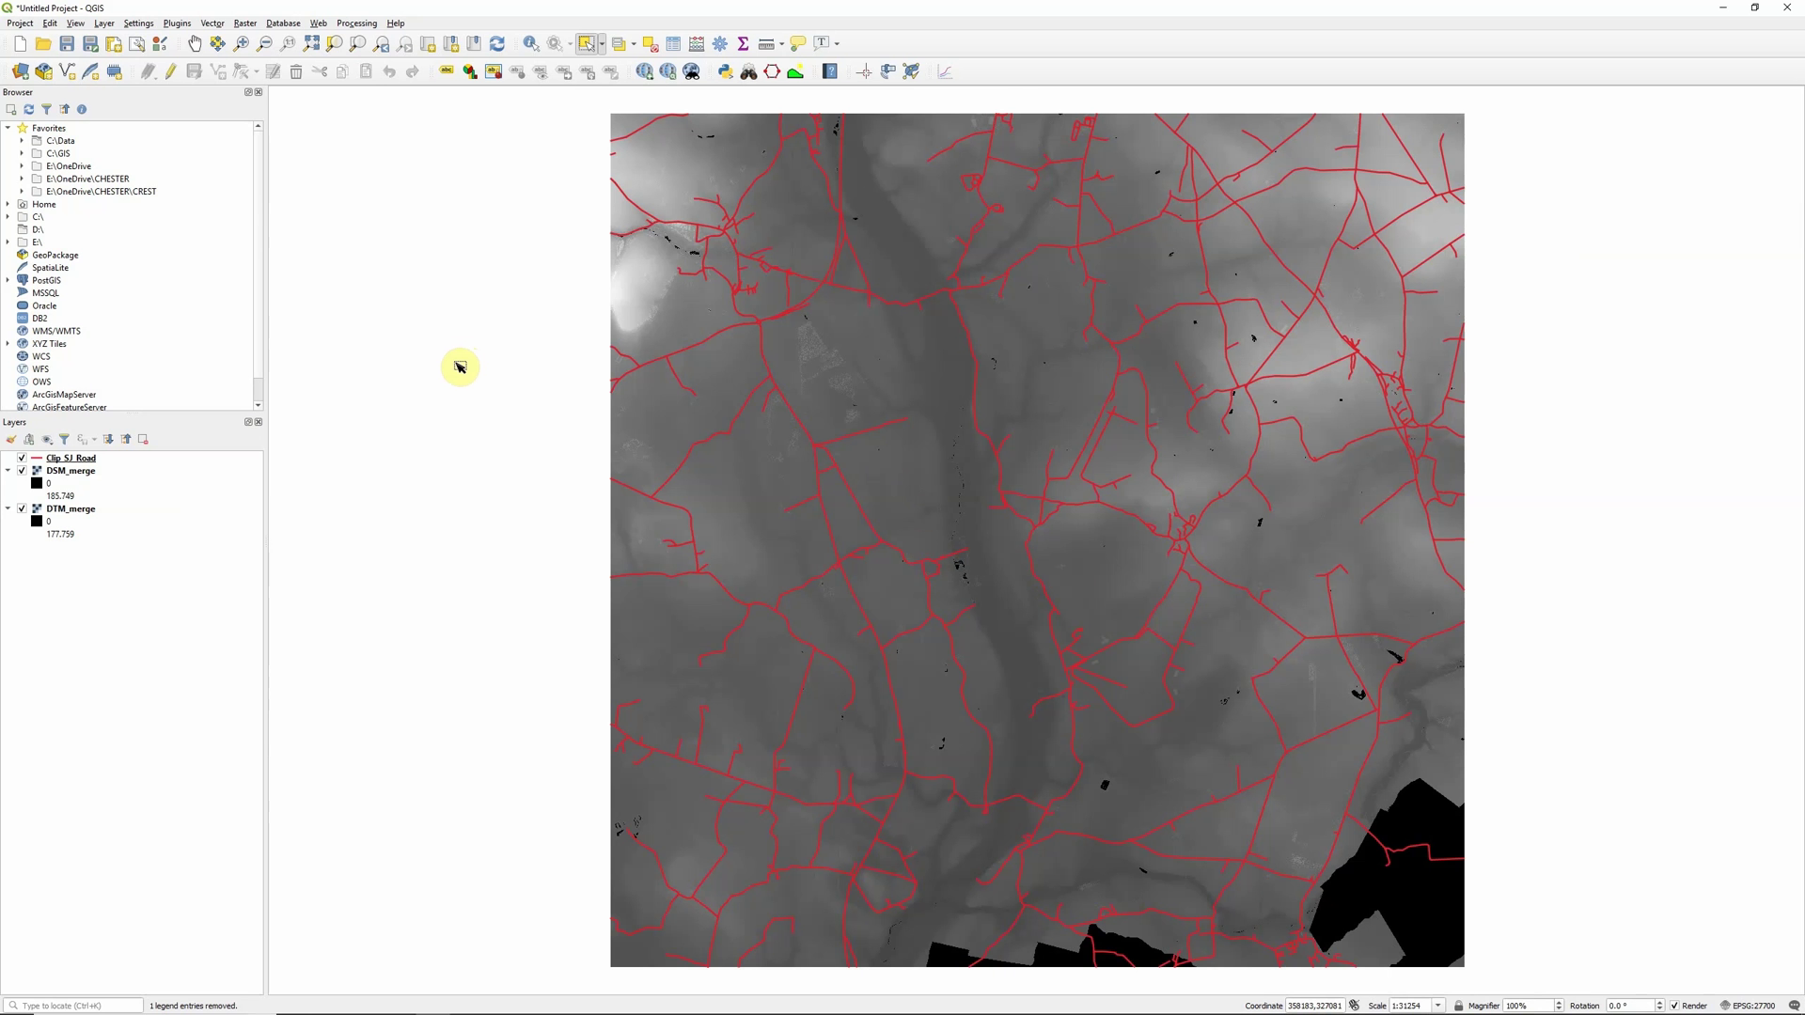
# Step: Review the Profile tool and qProf plugin details in the Plugin Manager
pyautogui.click(173, 25)
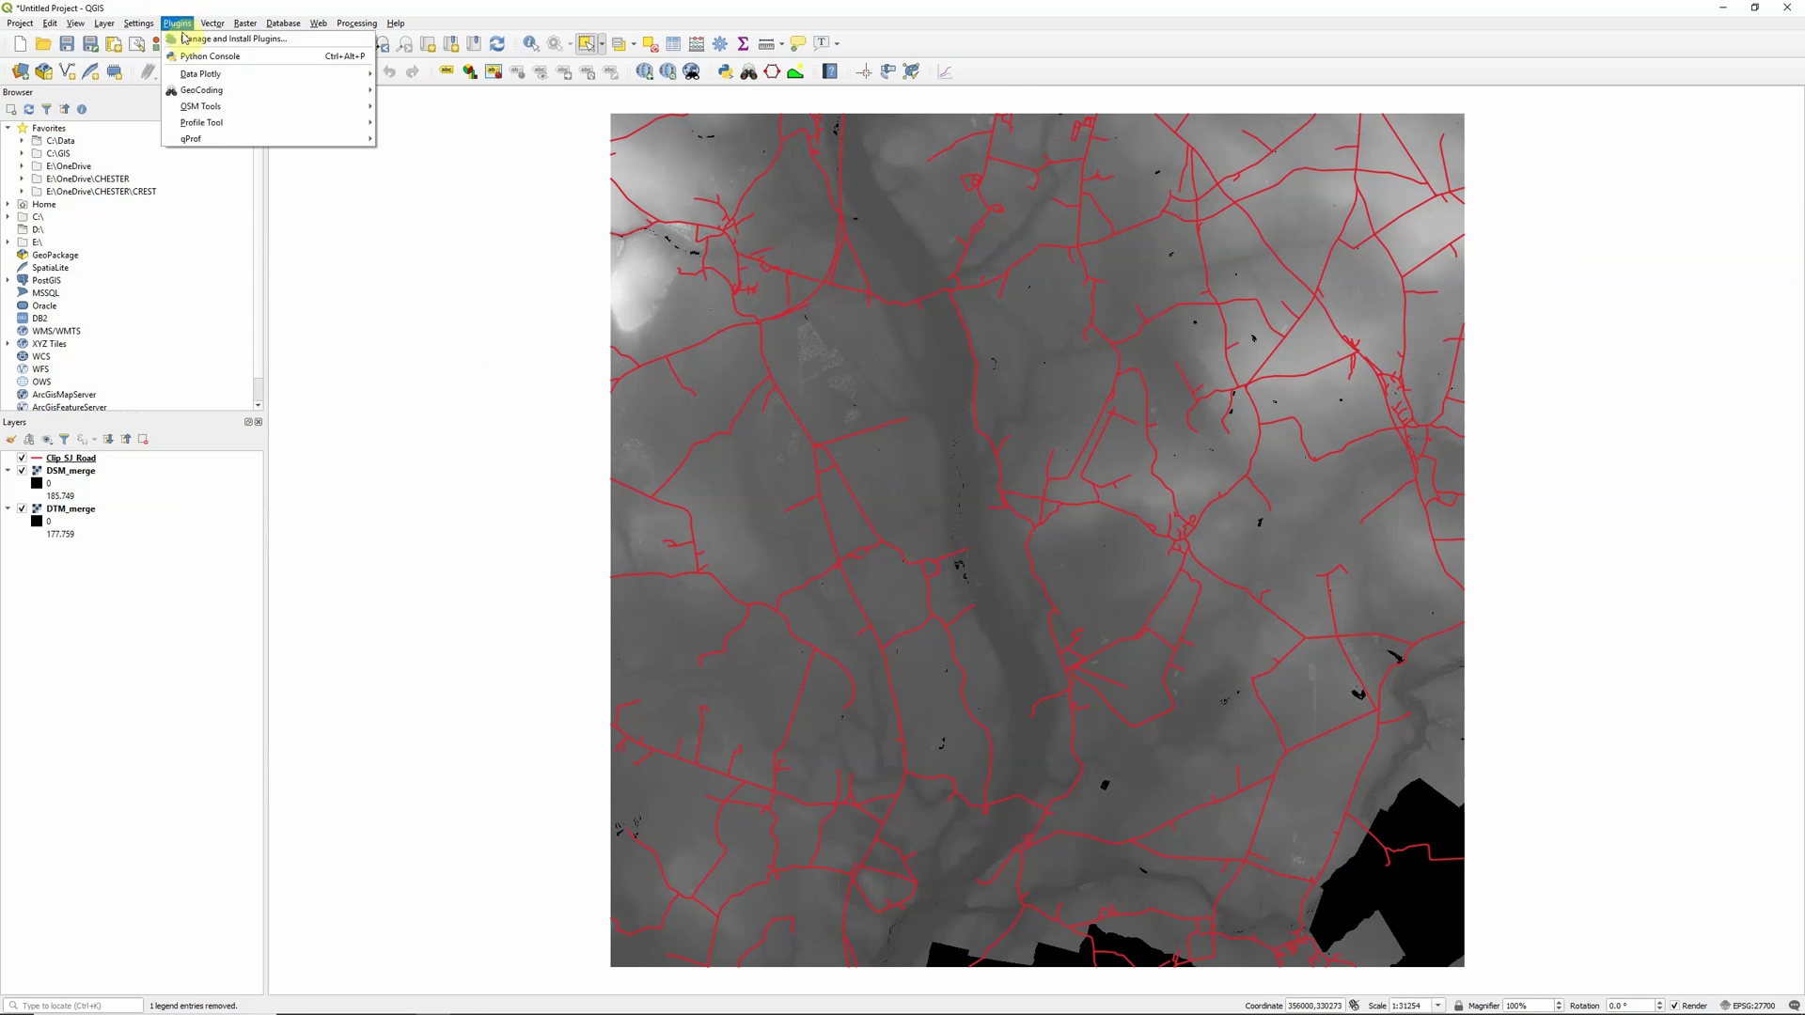
pyautogui.click(194, 44)
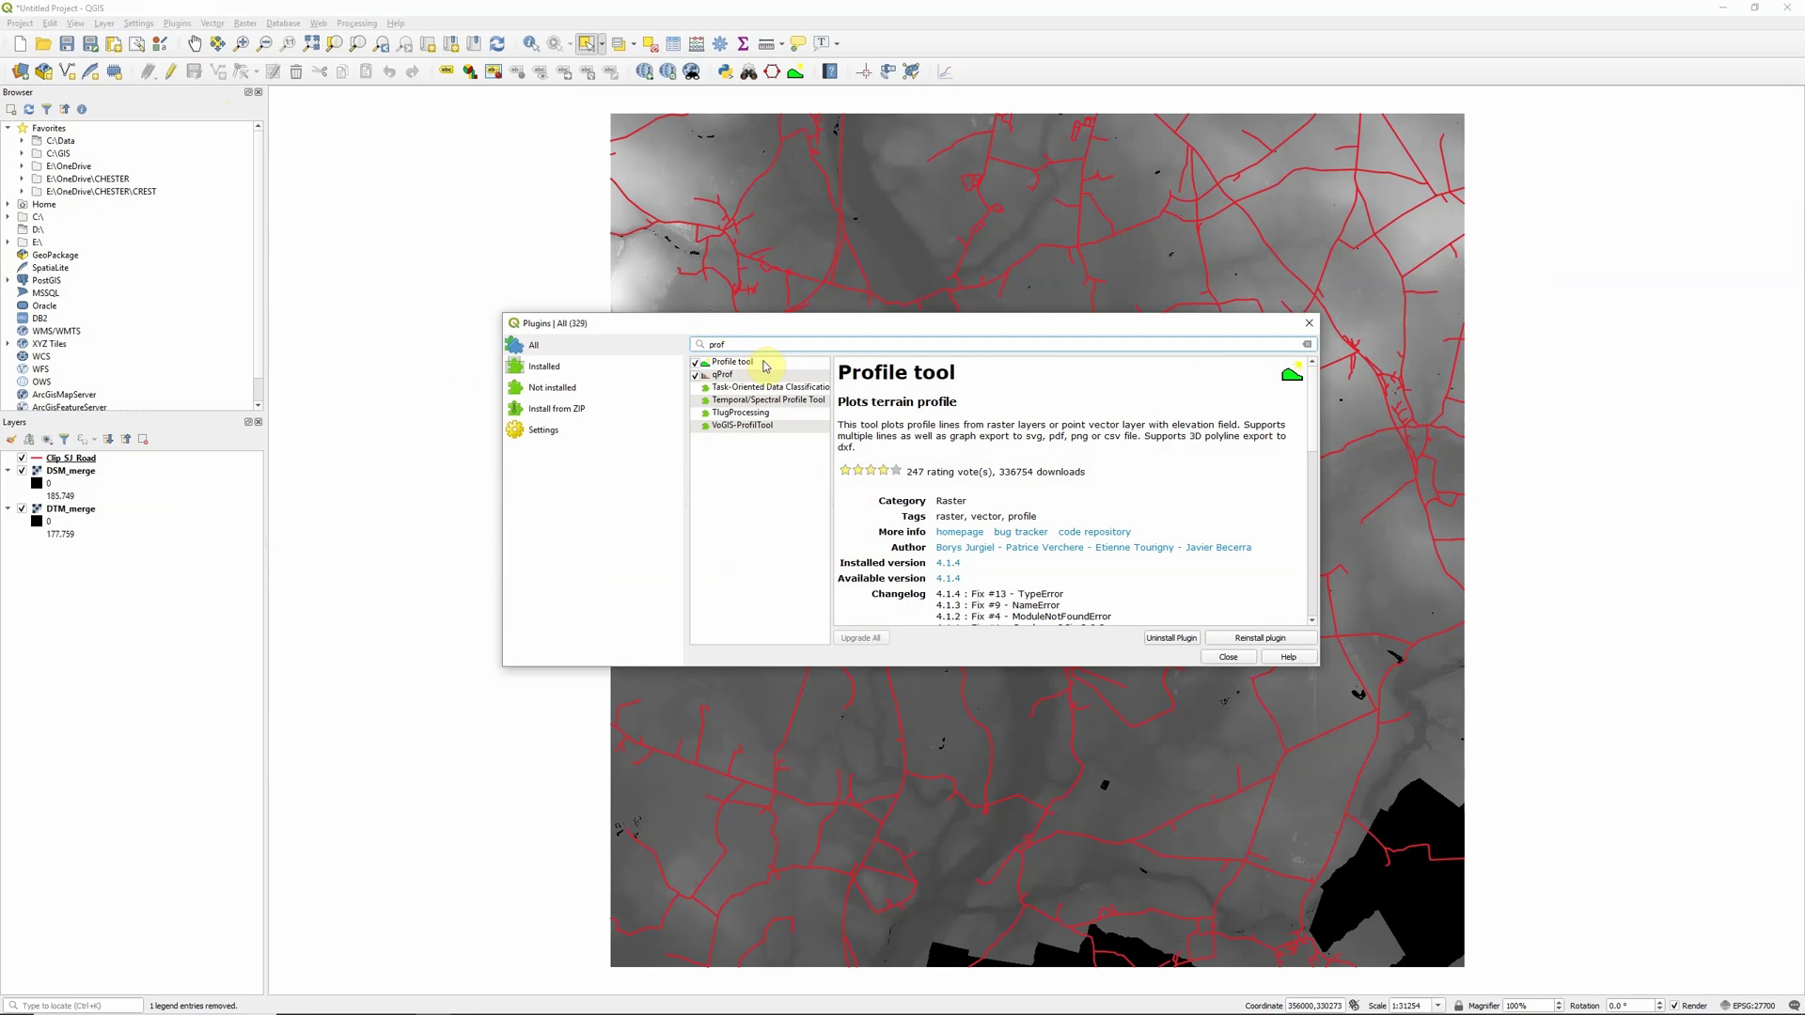
pyautogui.click(763, 365)
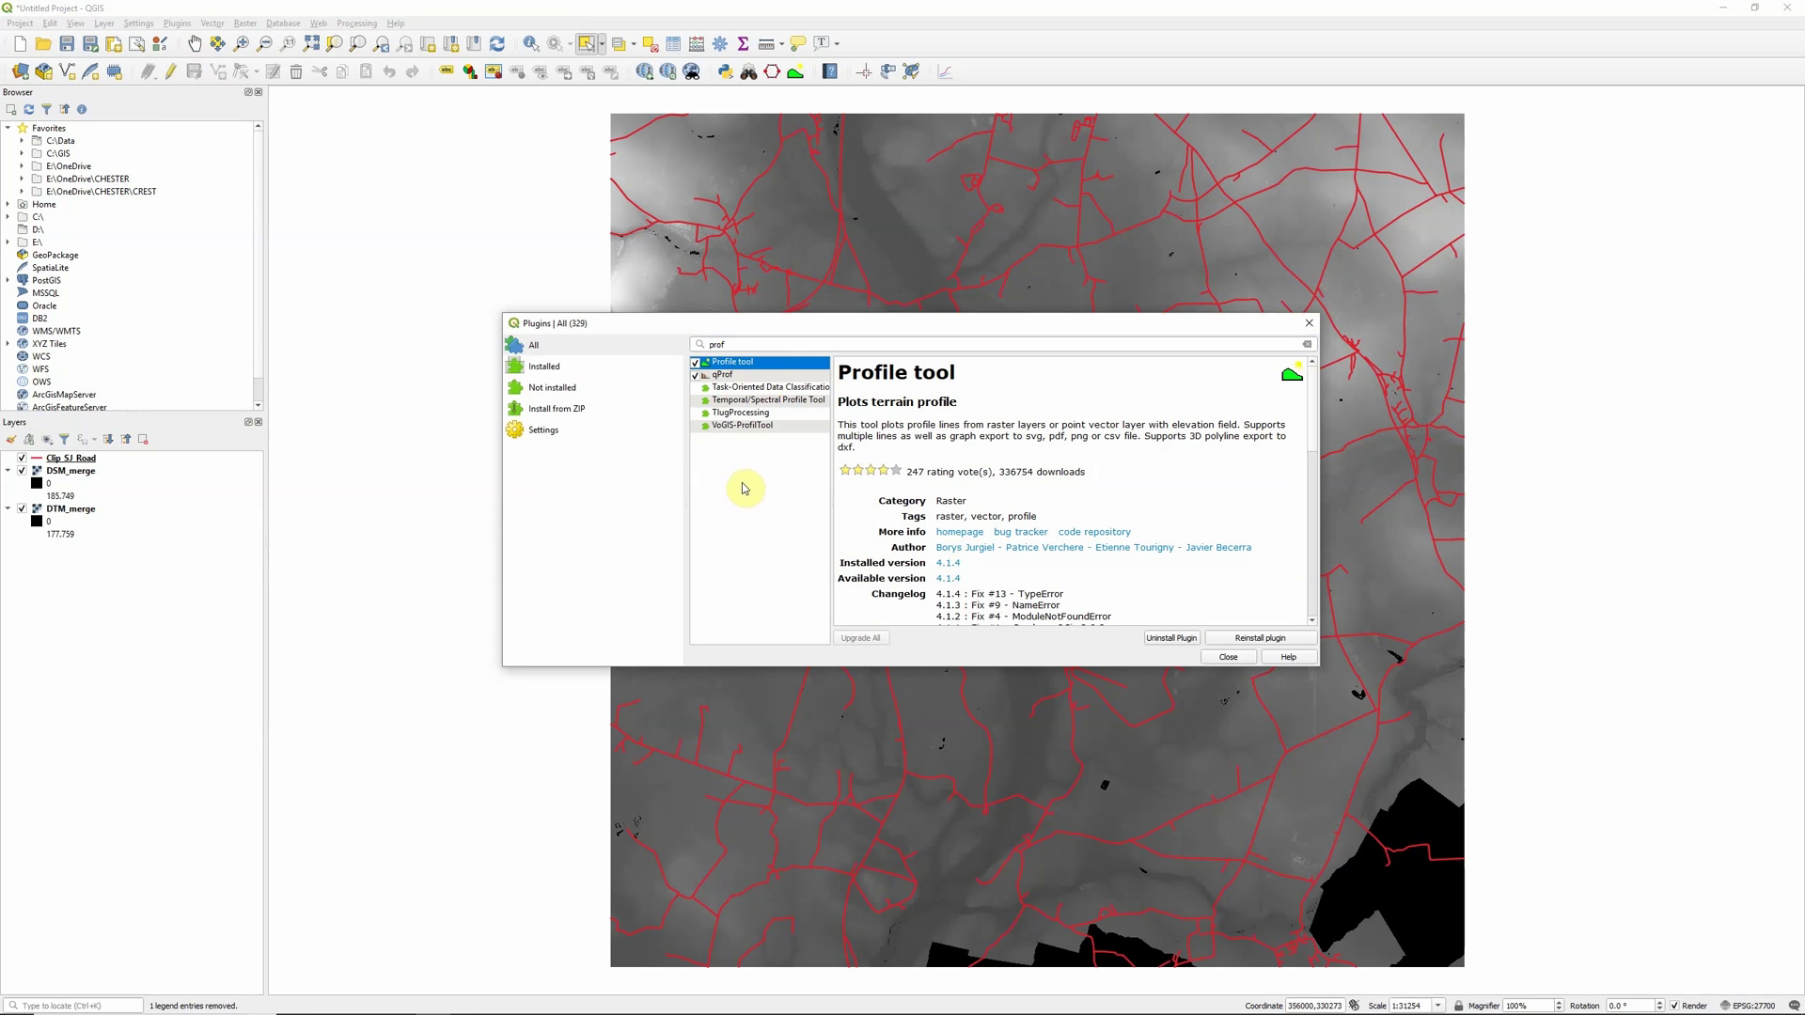
pyautogui.click(748, 376)
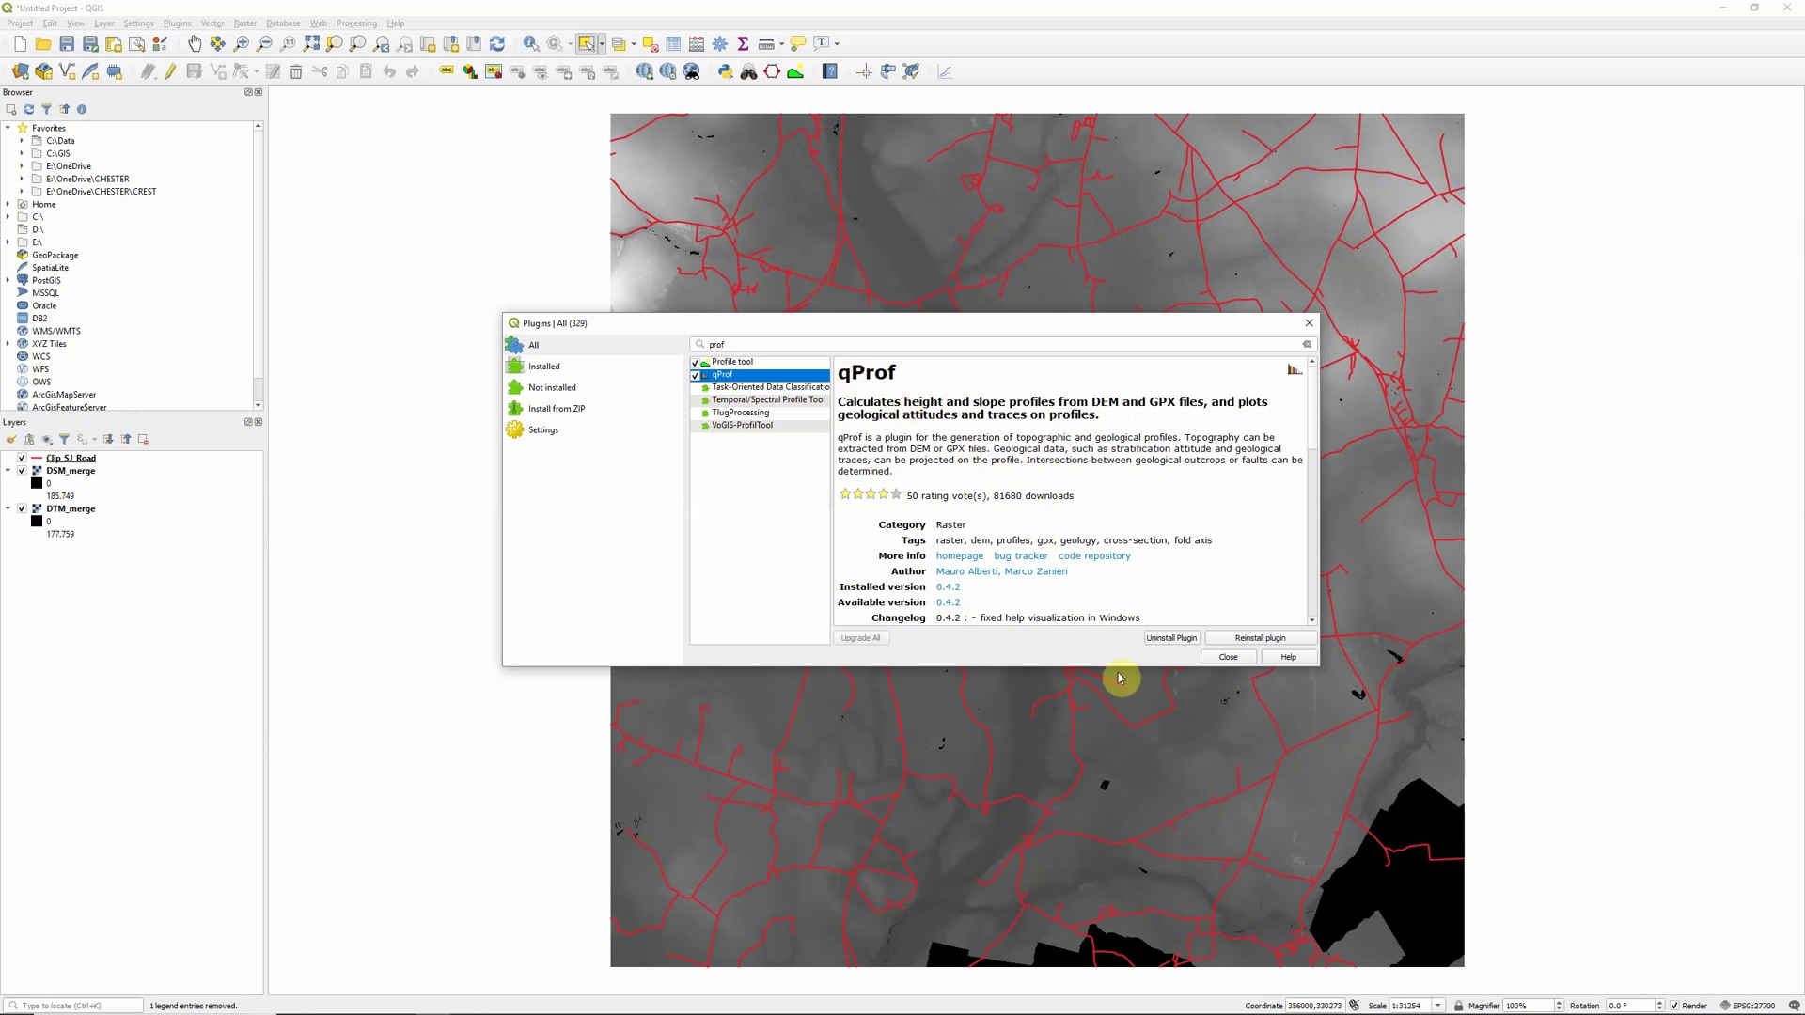
pyautogui.click(1231, 659)
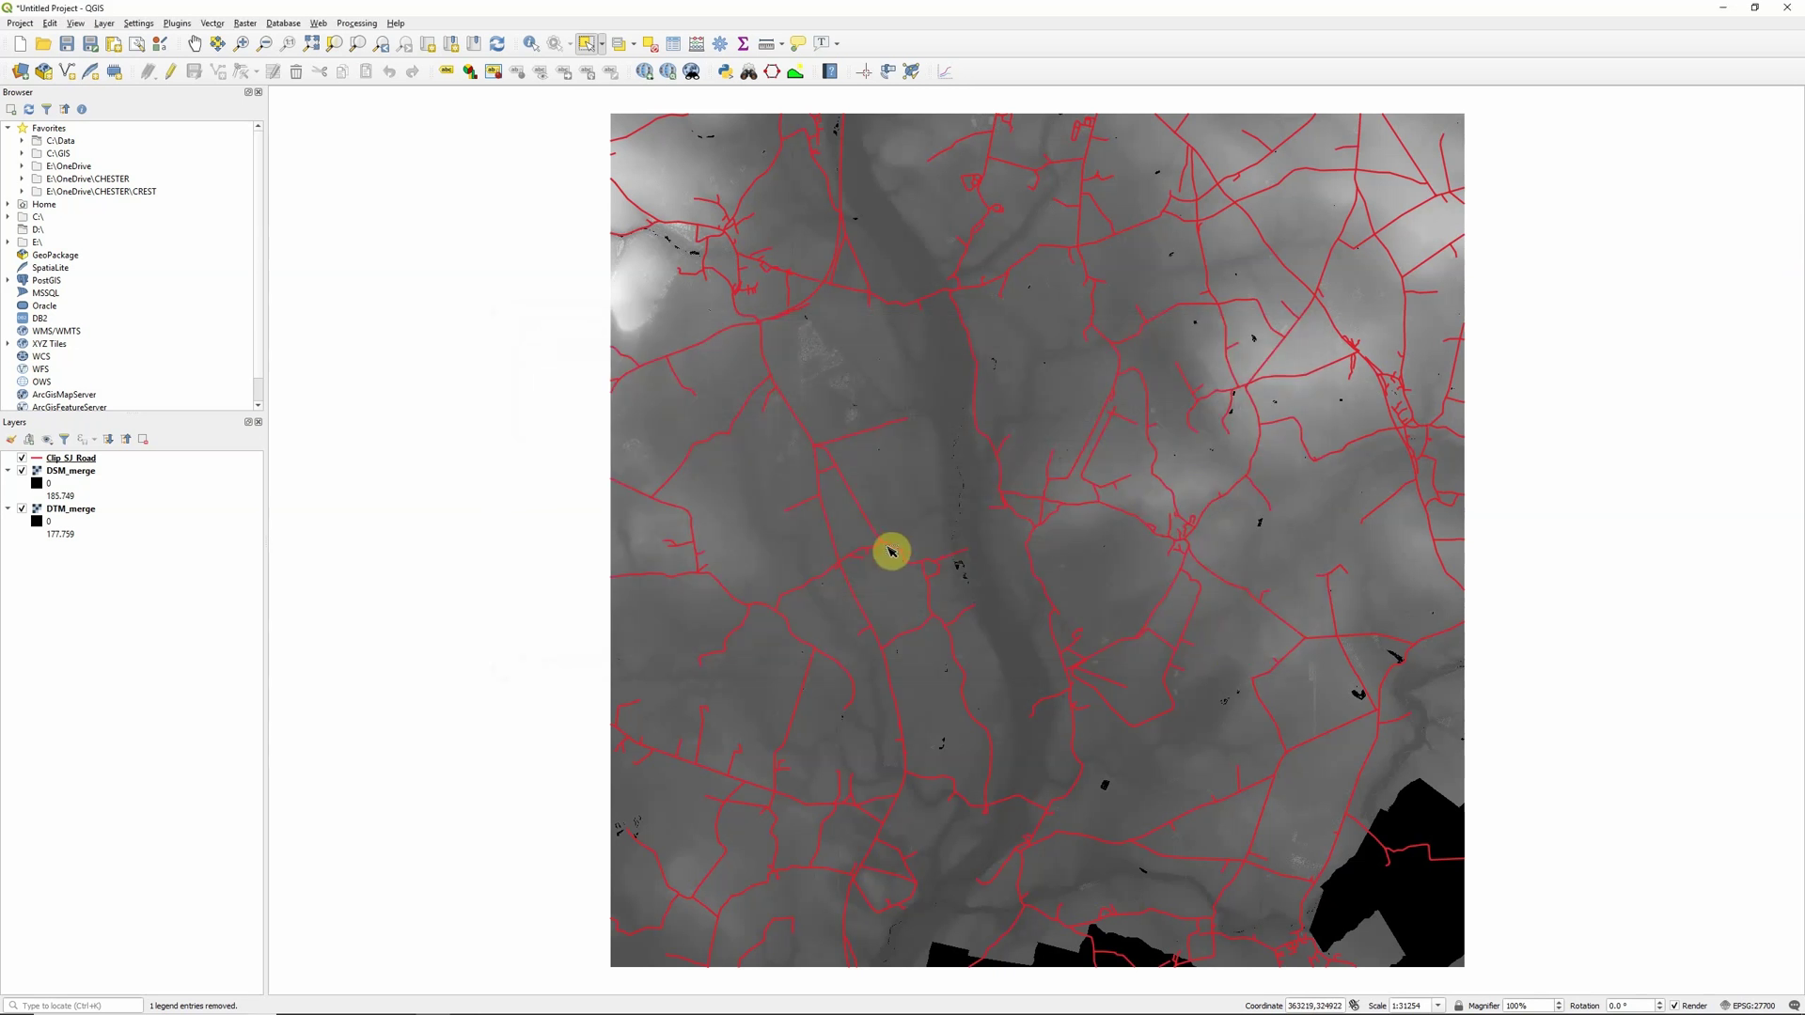
# Step: Launch the qProf profile panel from the Plugins menu
pyautogui.click(182, 28)
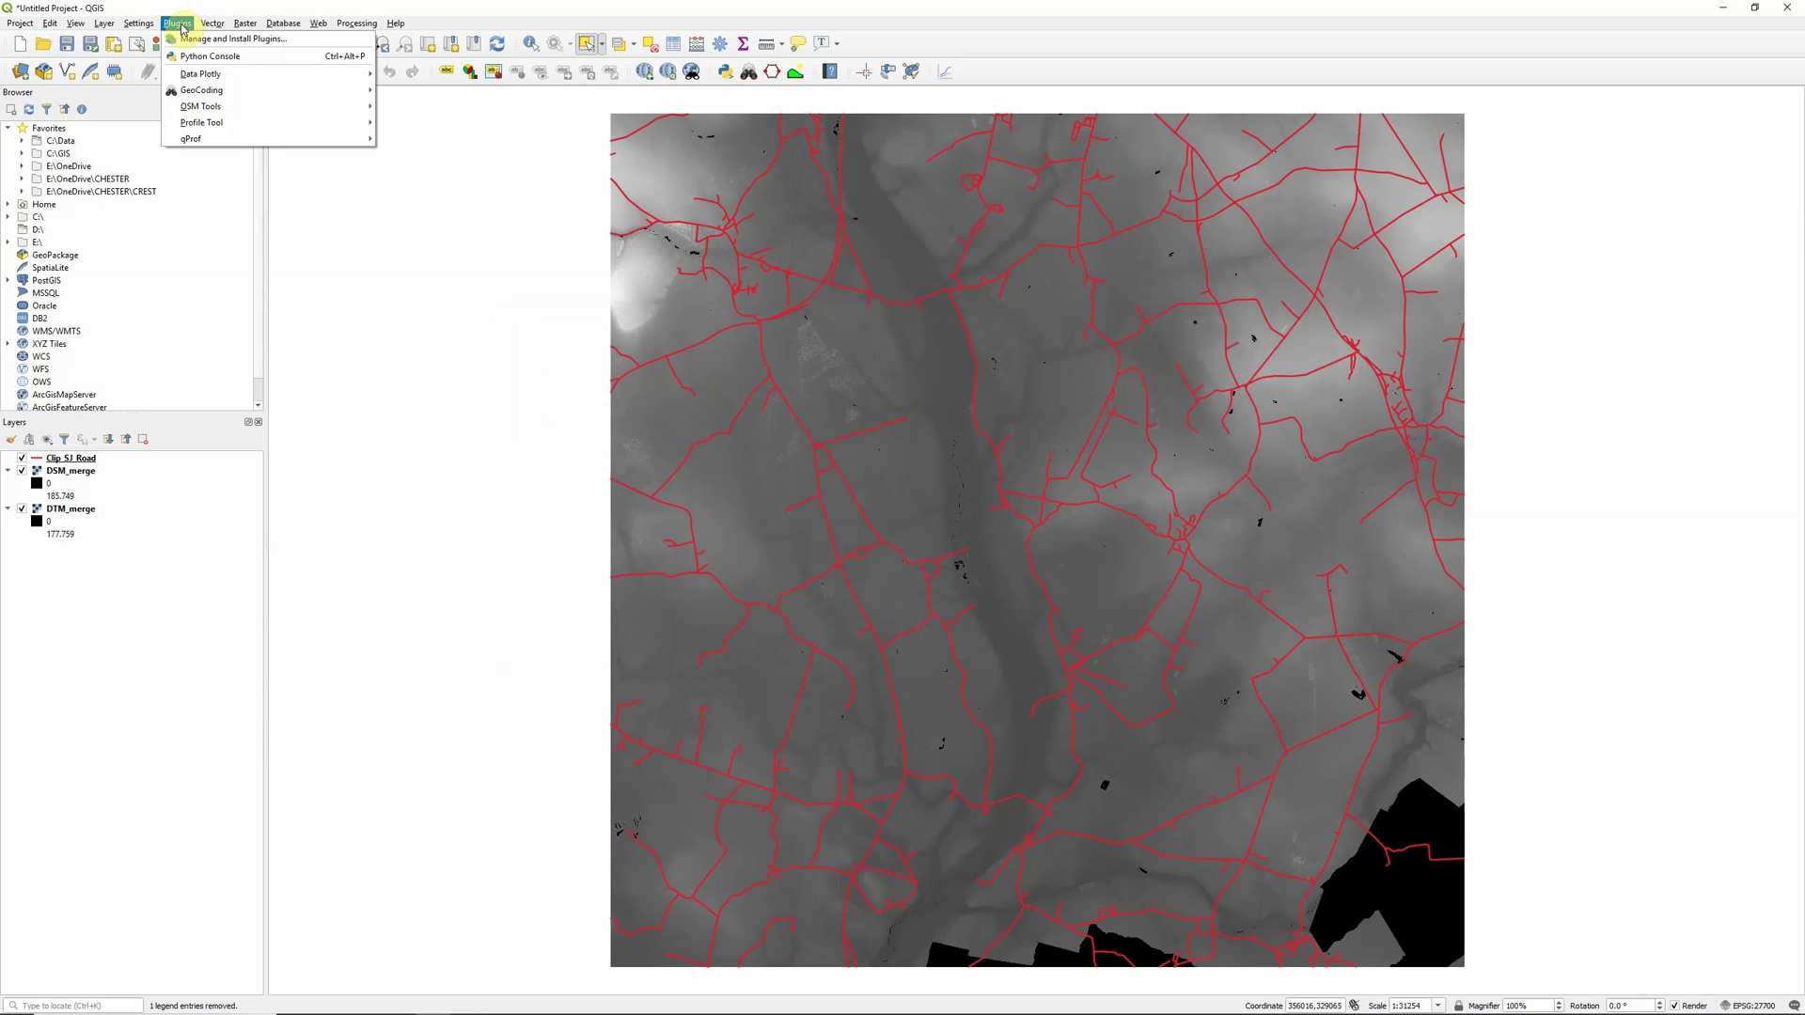
pyautogui.moveTo(292, 139)
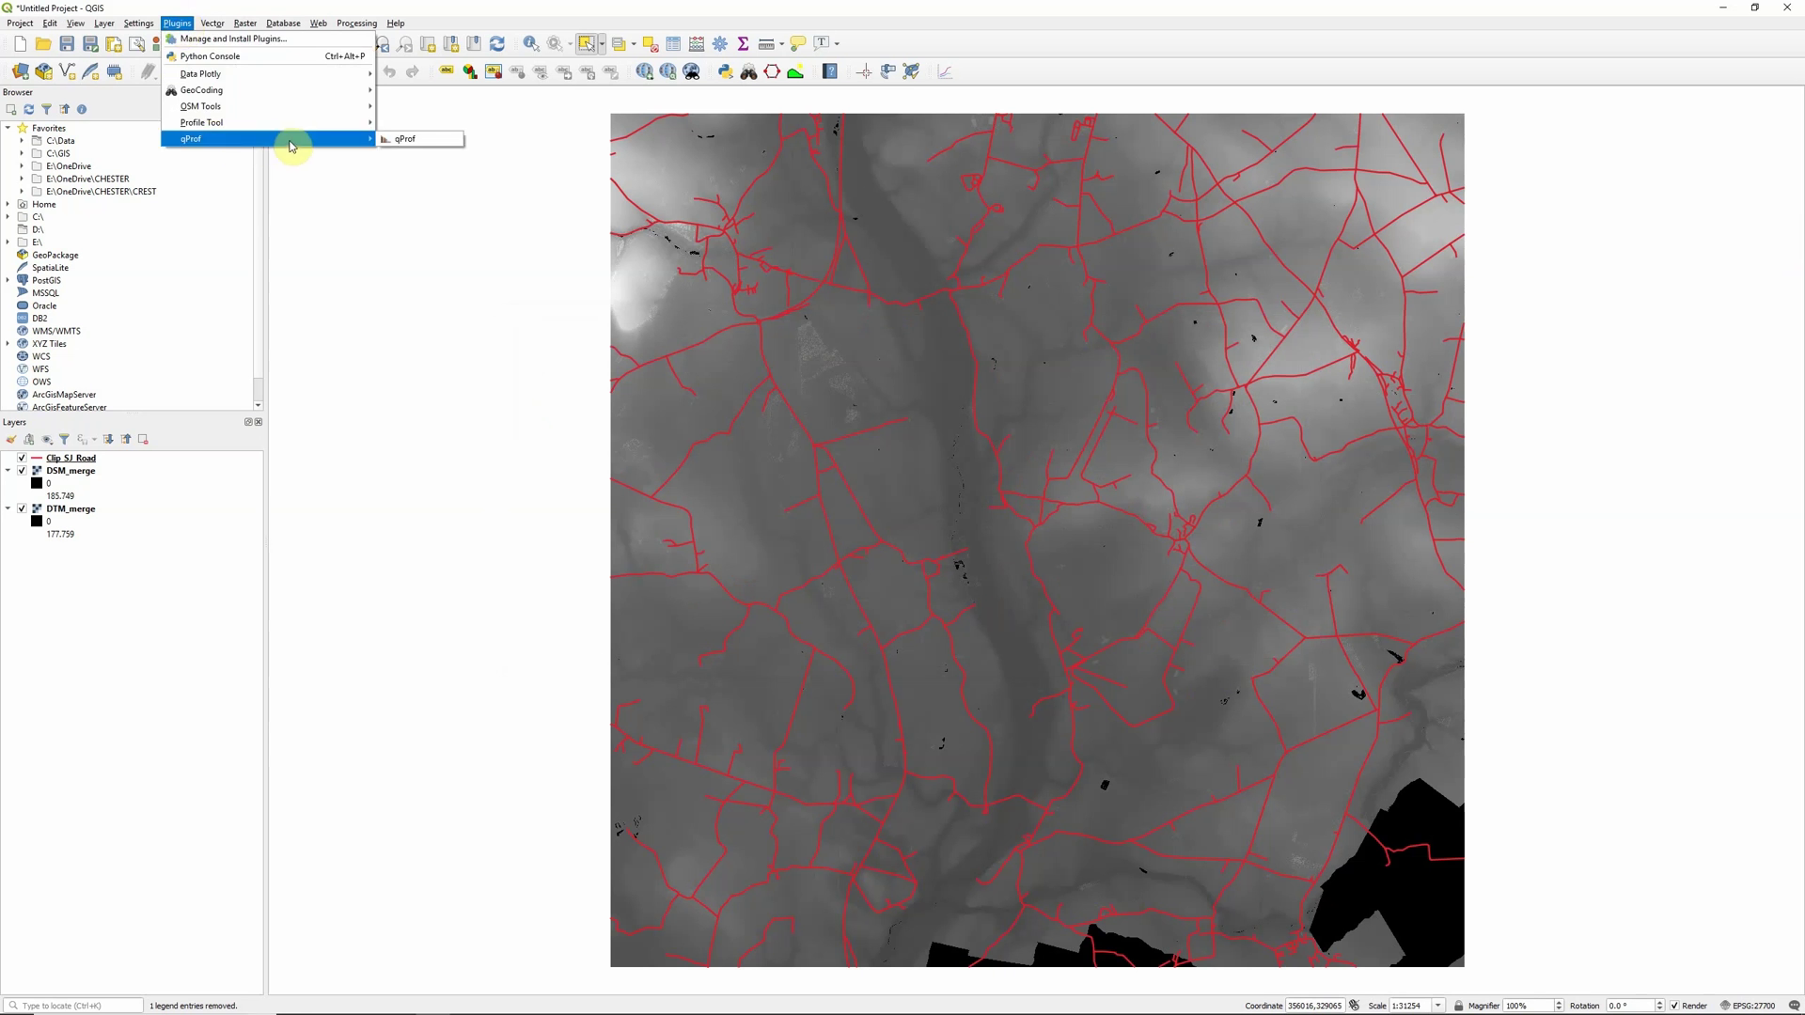
pyautogui.click(427, 141)
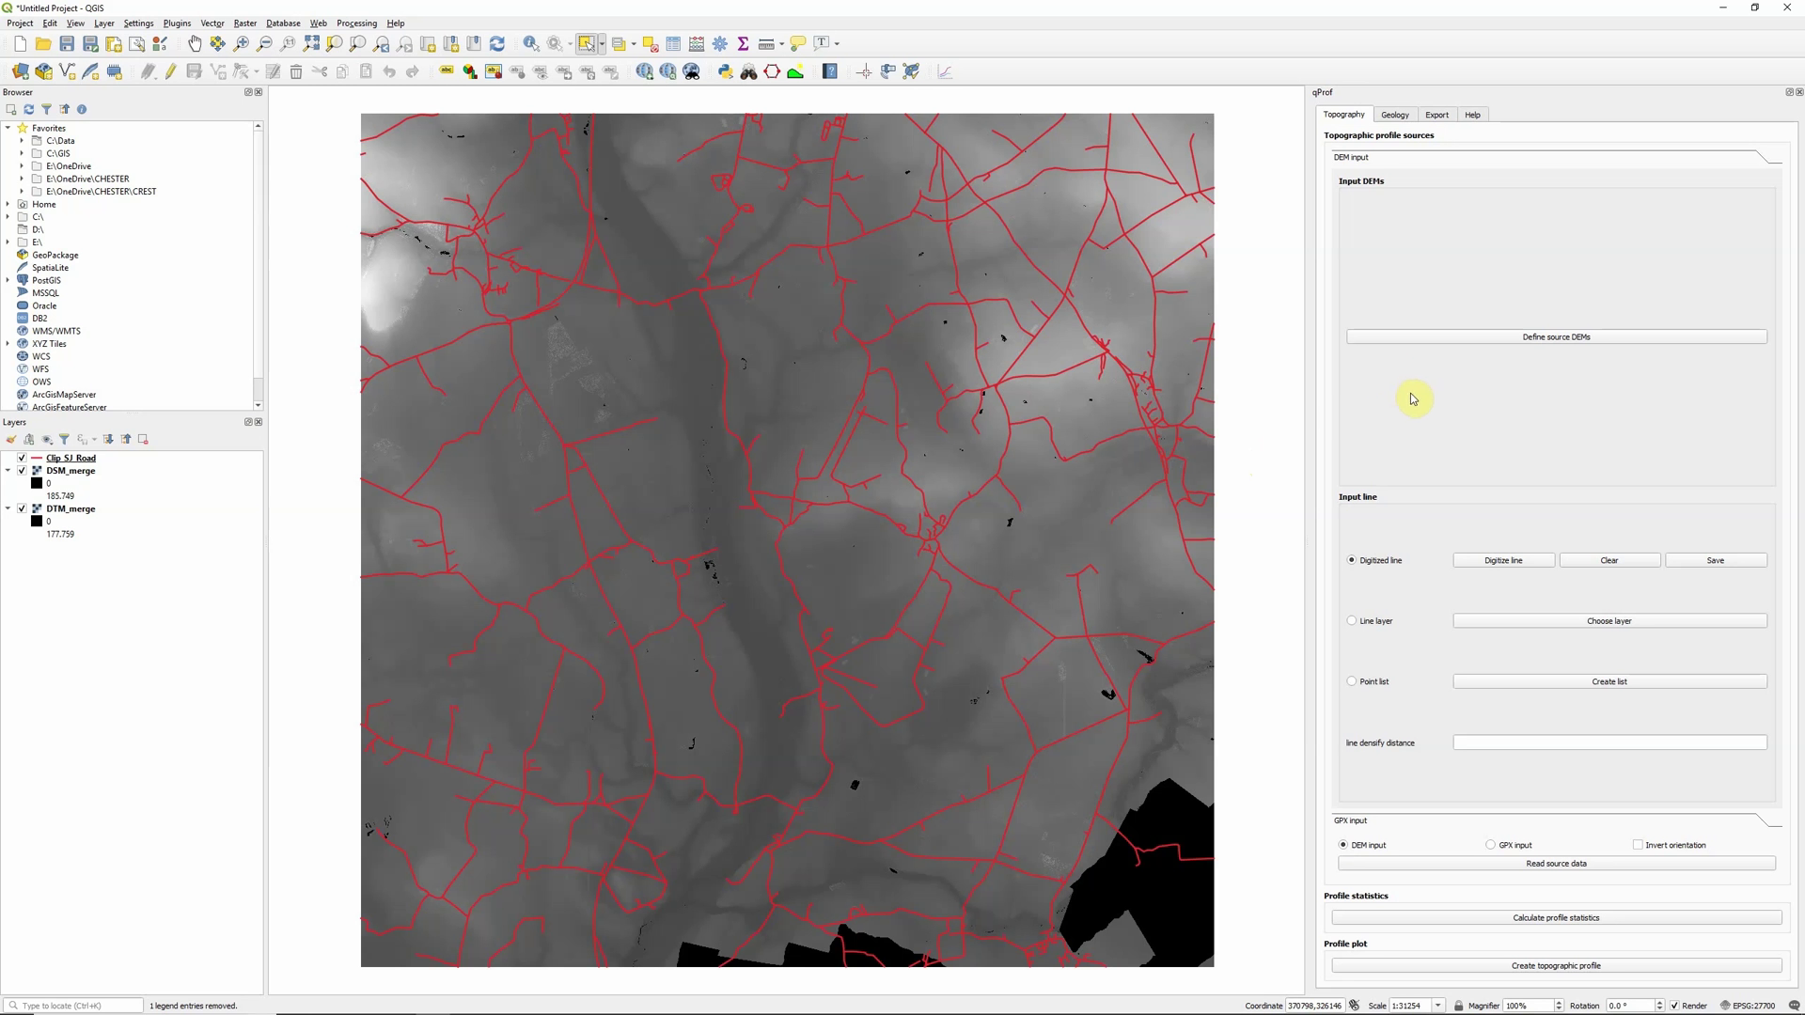
# Step: Define DSM_merge and DTM_merge as the qProf source DEMs
pyautogui.click(1440, 343)
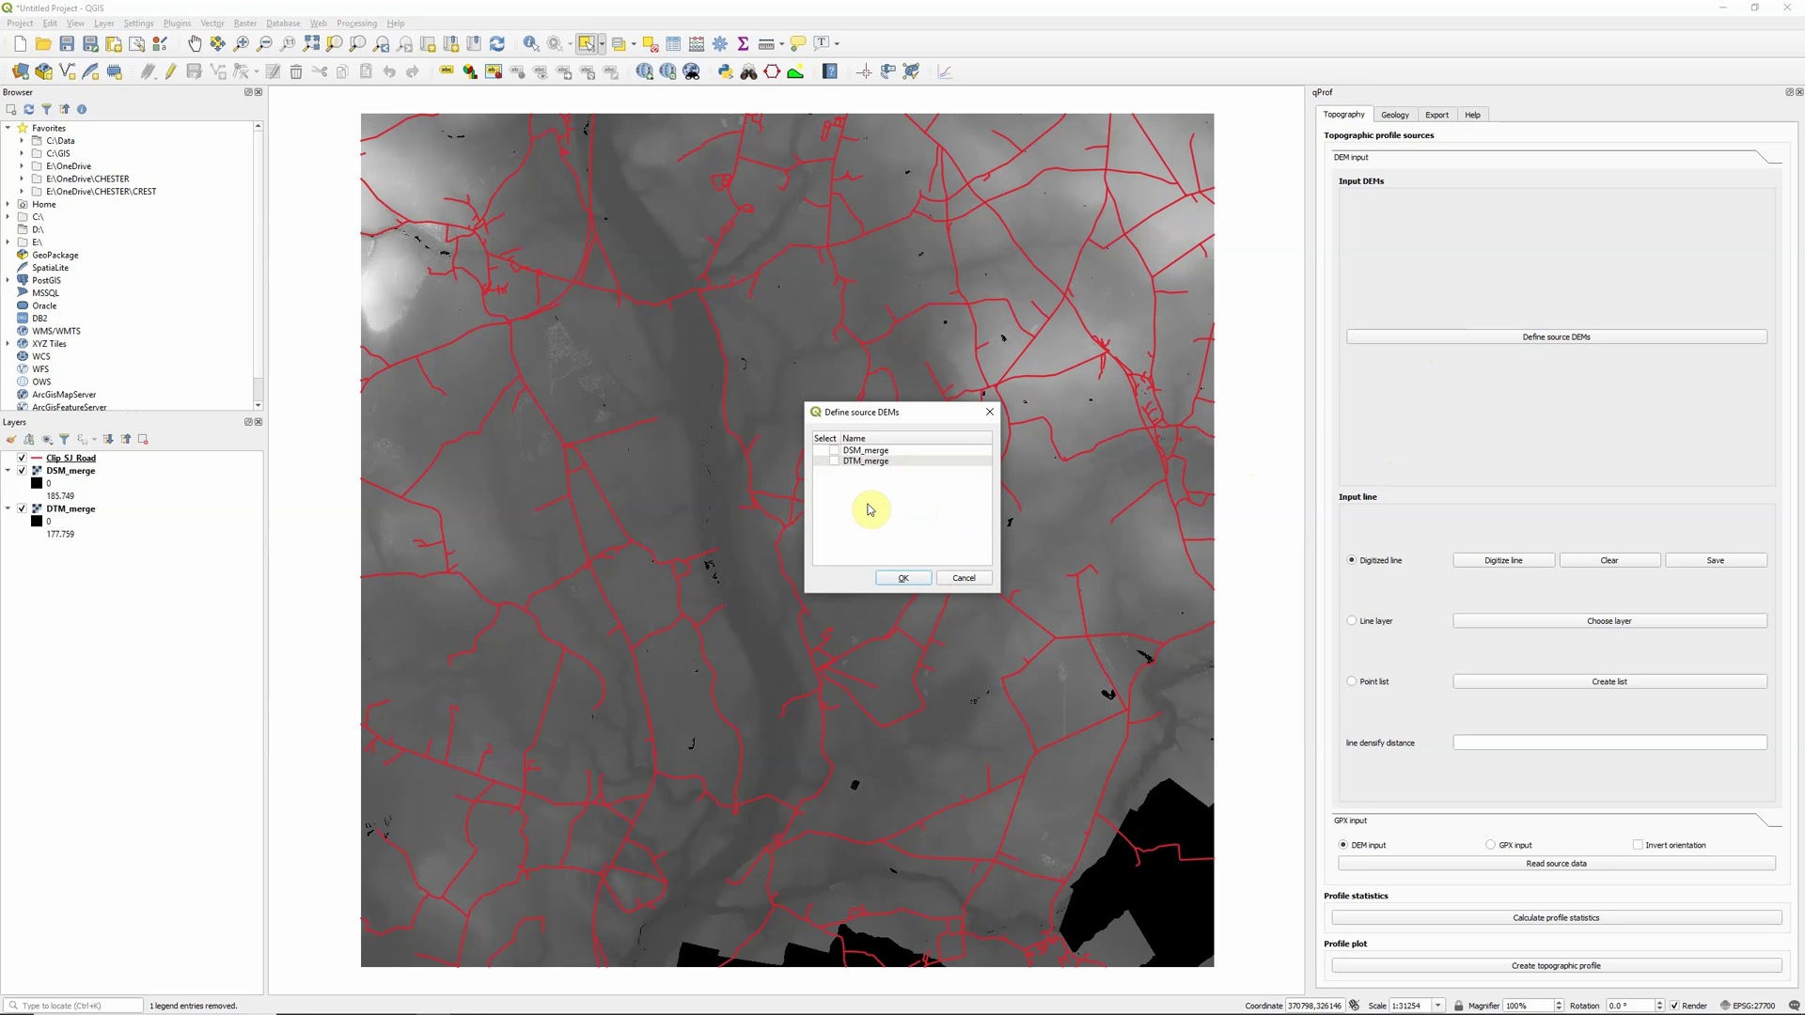
pyautogui.click(834, 461)
pyautogui.click(834, 451)
pyautogui.click(903, 579)
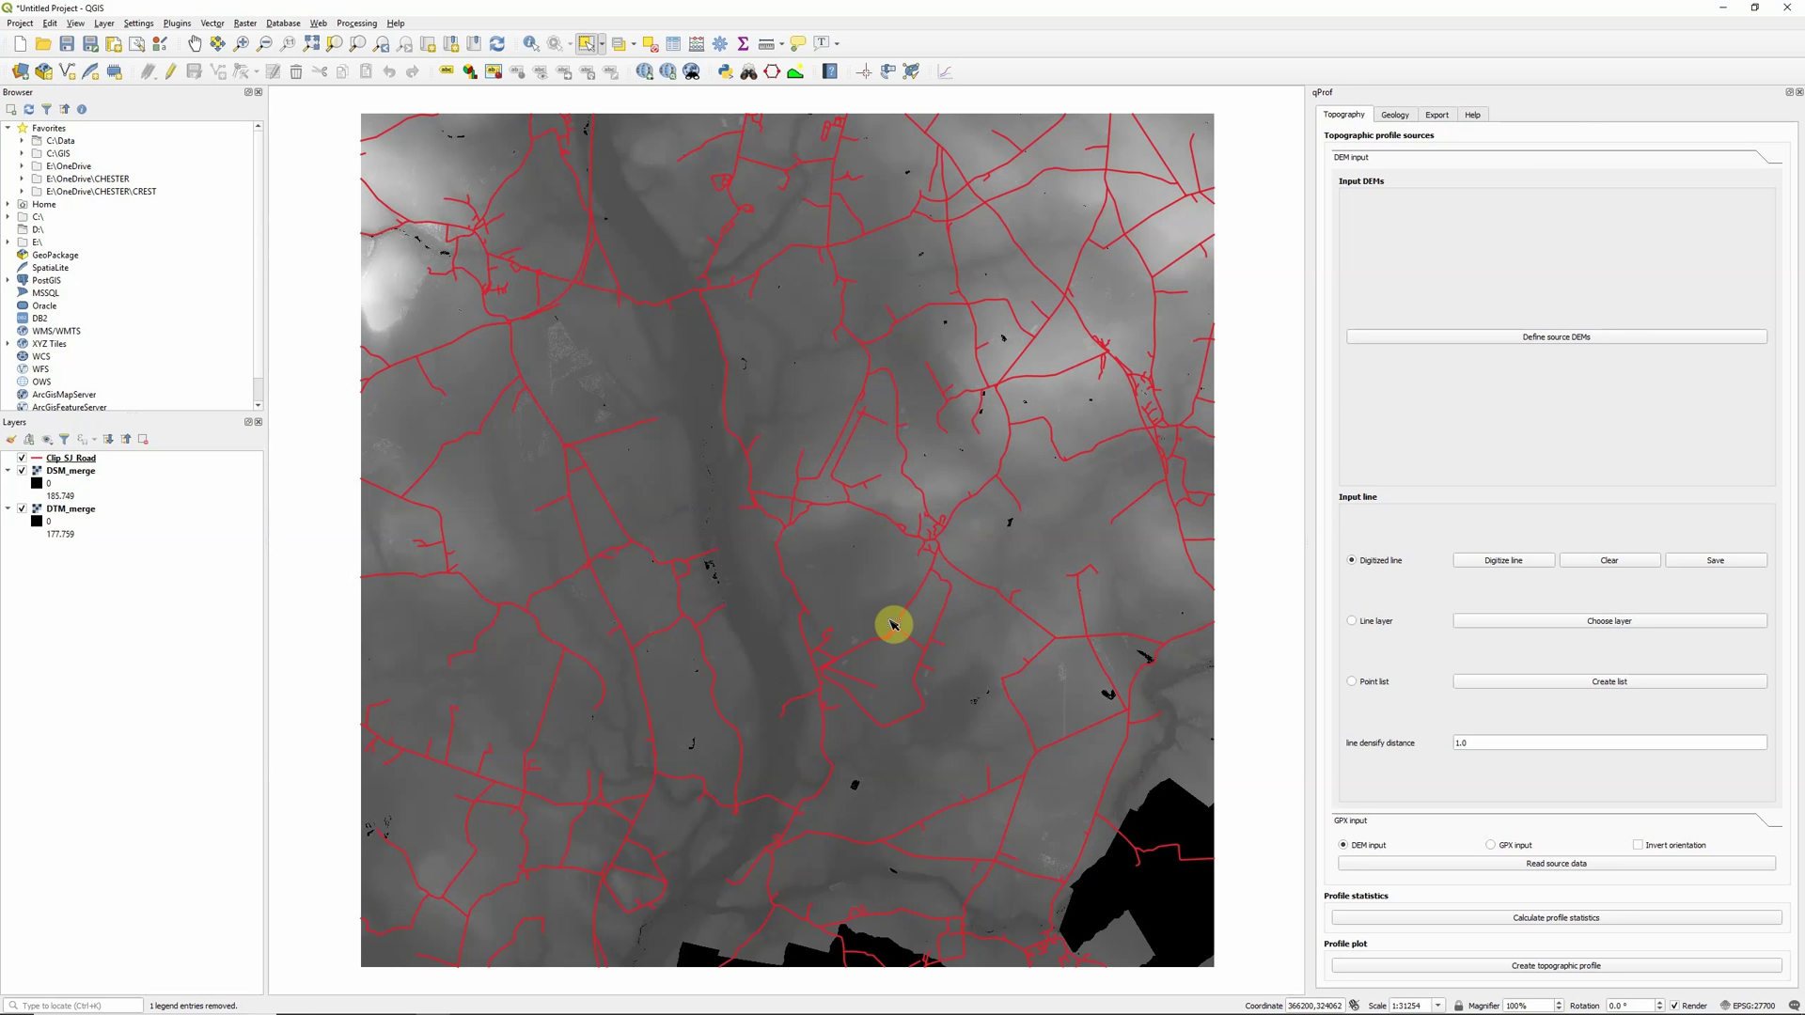
# Step: Use Clip_S1_Road as the profile line layer, read it, and dismiss the 730023-point warning
pyautogui.click(1353, 623)
pyautogui.click(1534, 622)
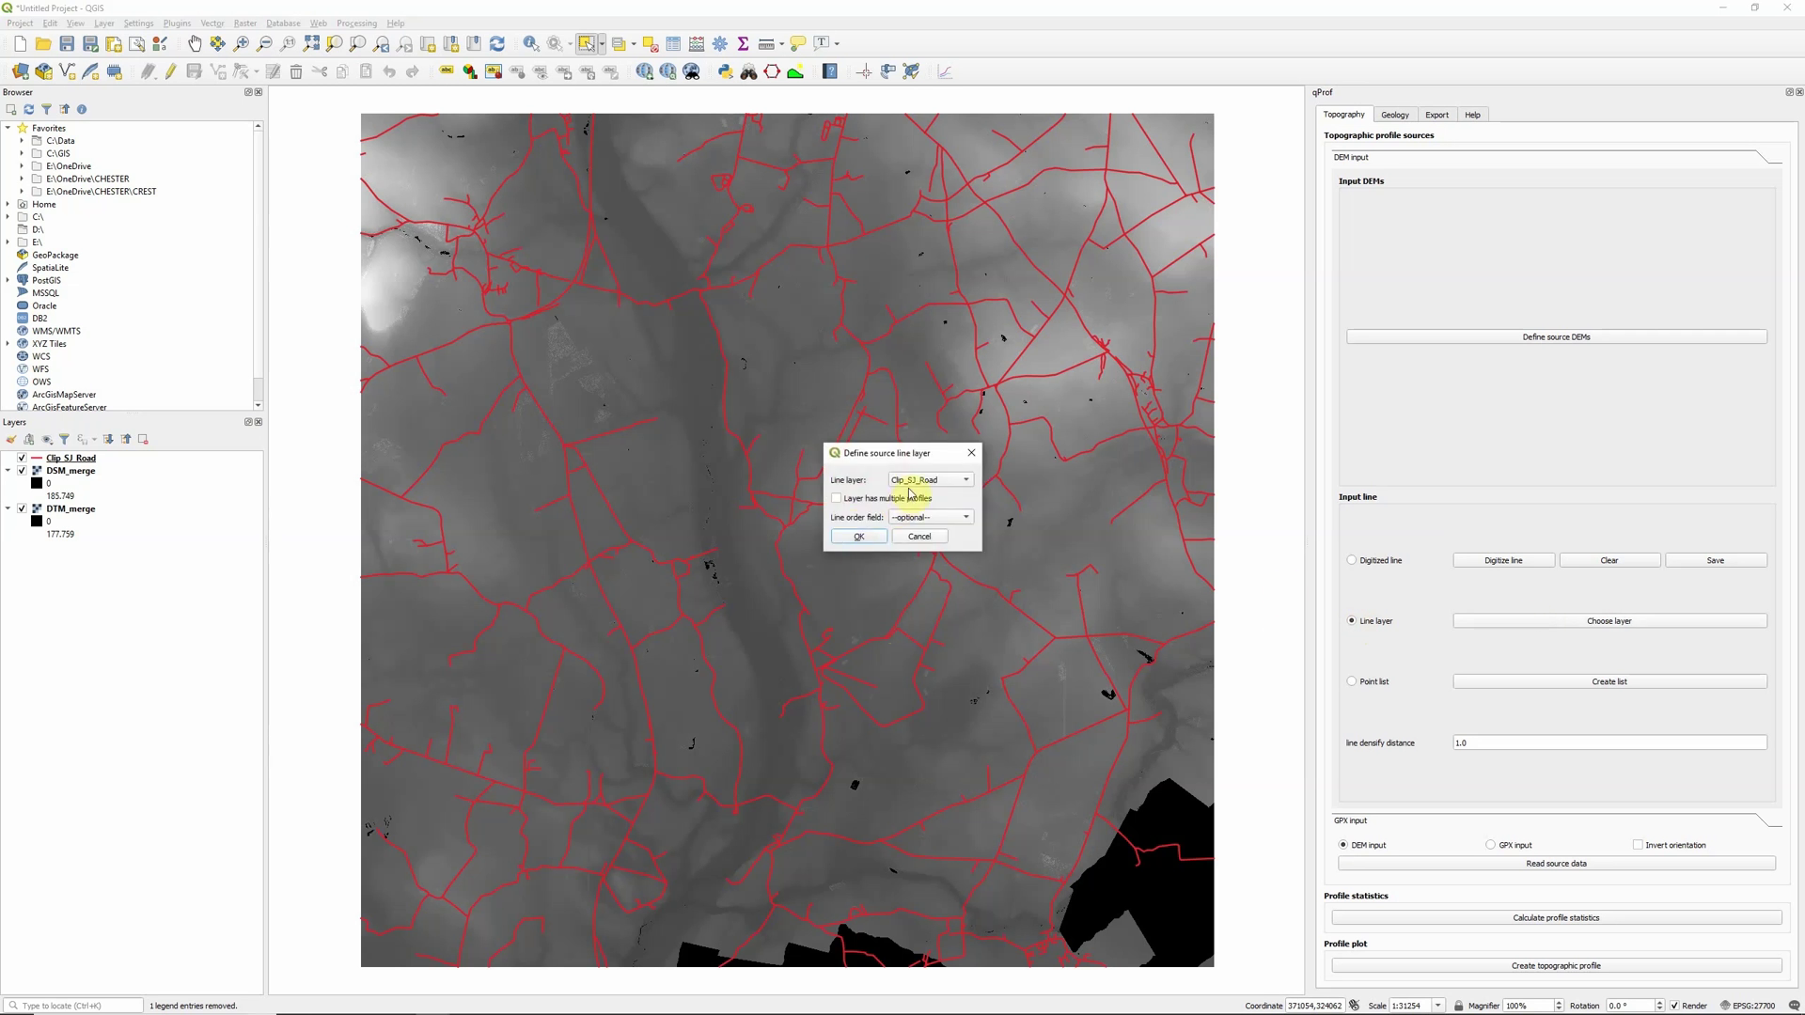
pyautogui.click(859, 536)
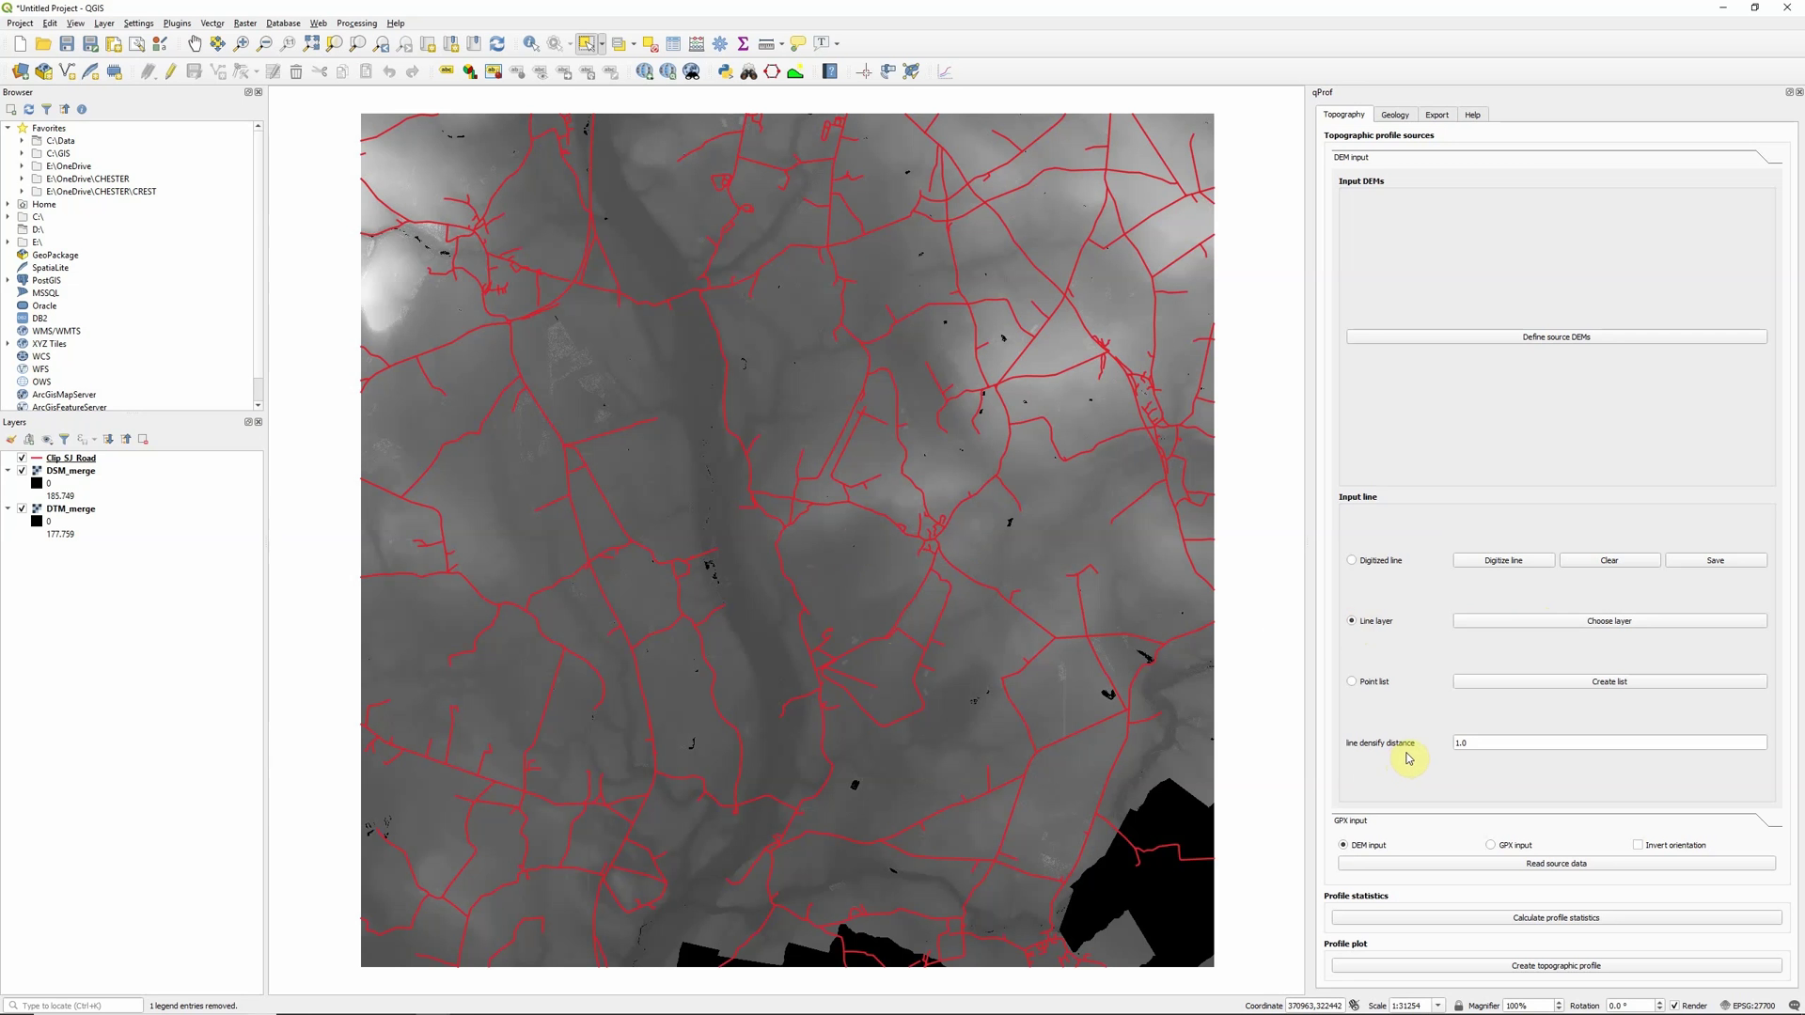
pyautogui.click(1443, 865)
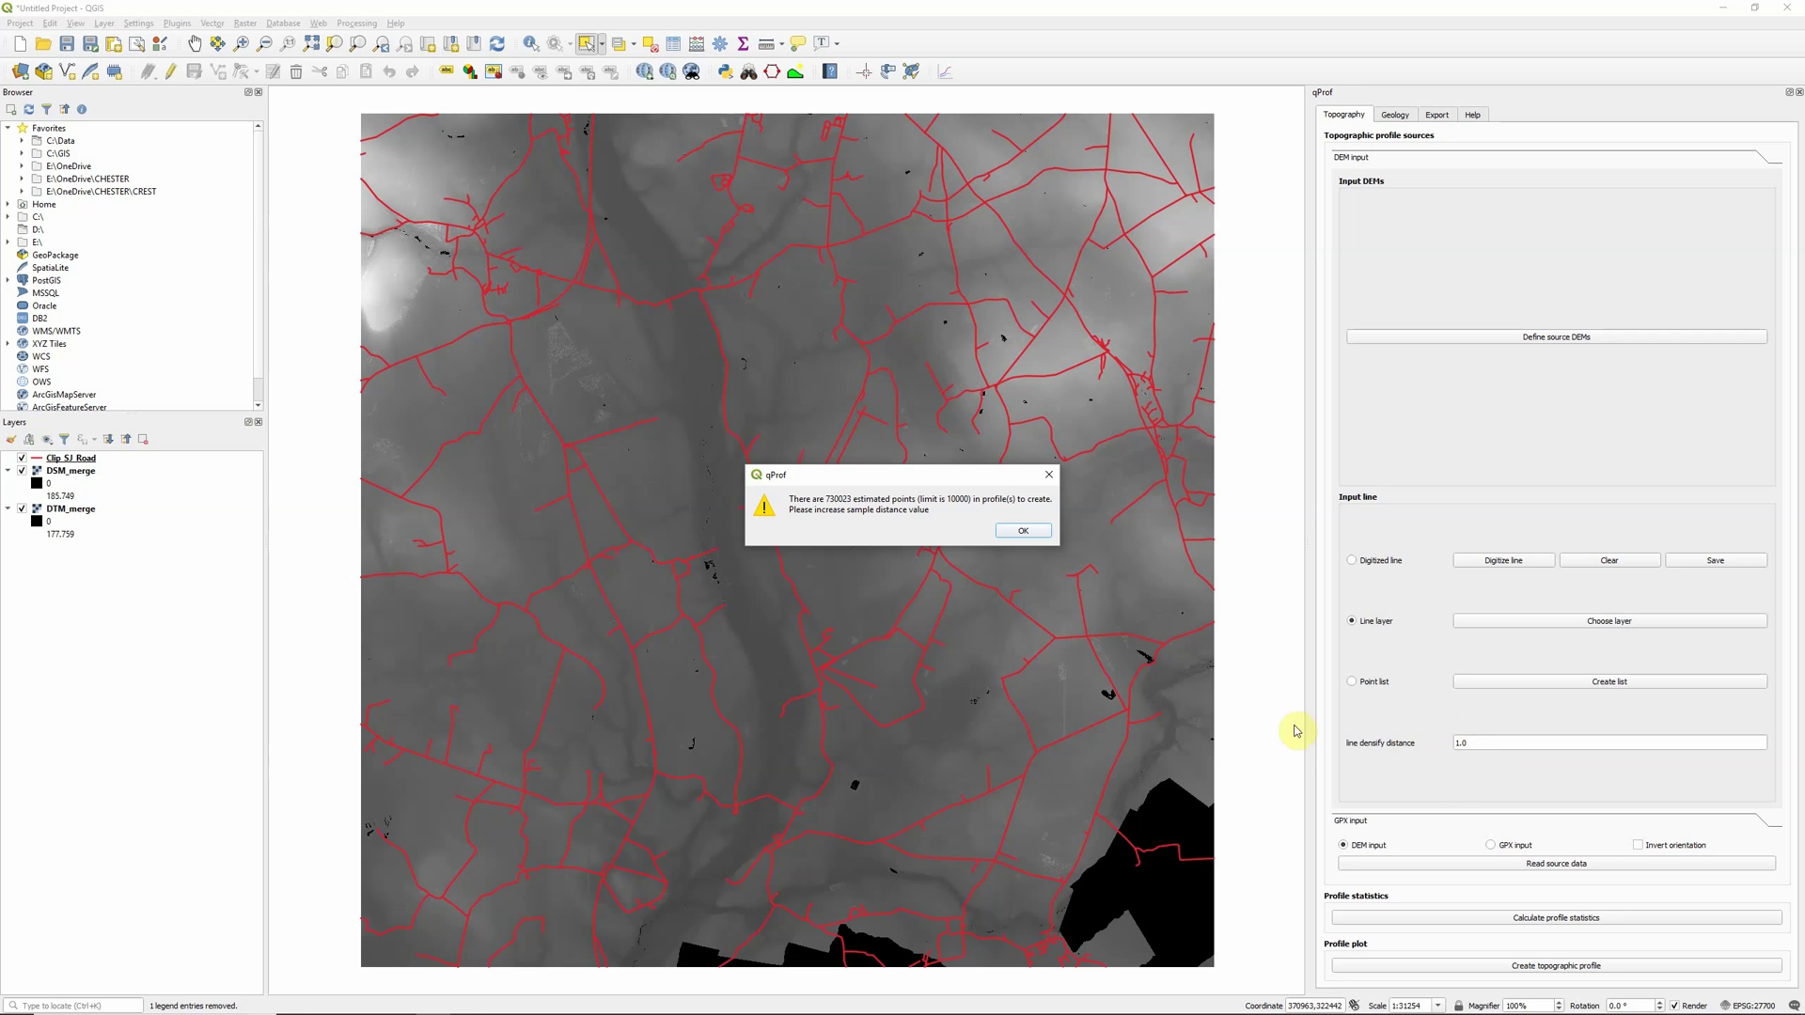
pyautogui.click(1041, 534)
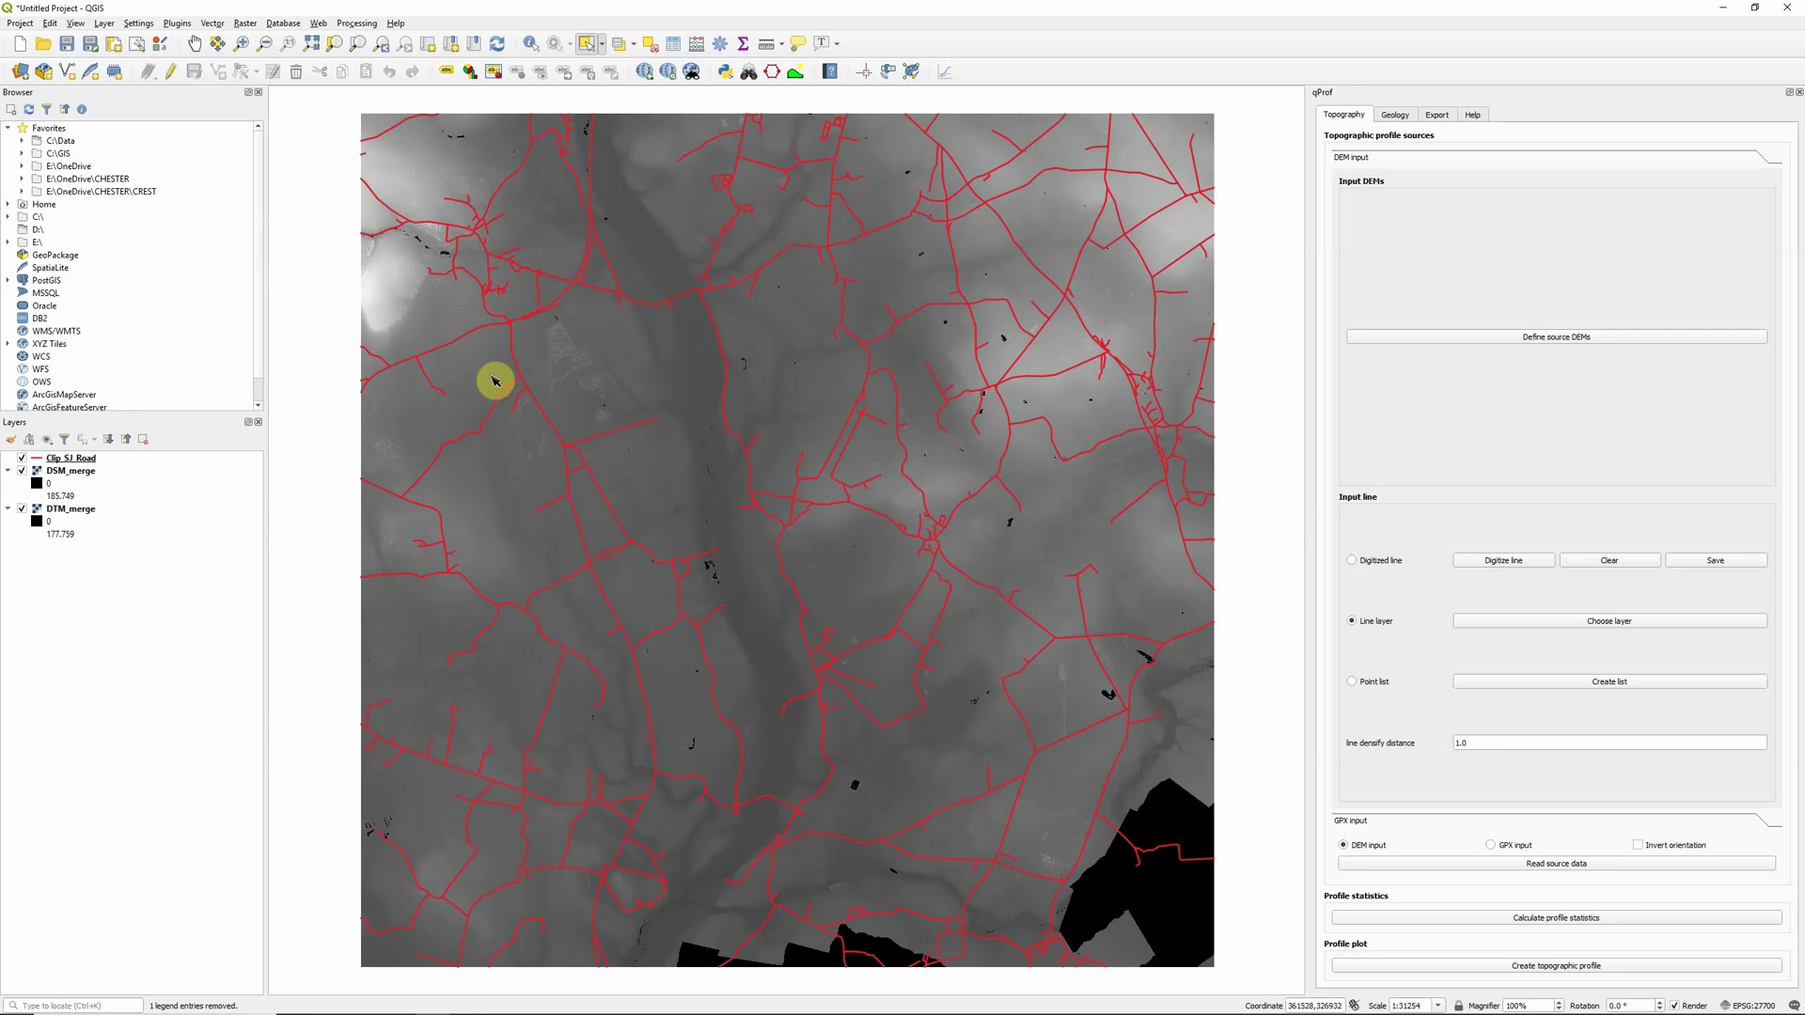
# Step: Select four road segments on the map
pyautogui.click(552, 423)
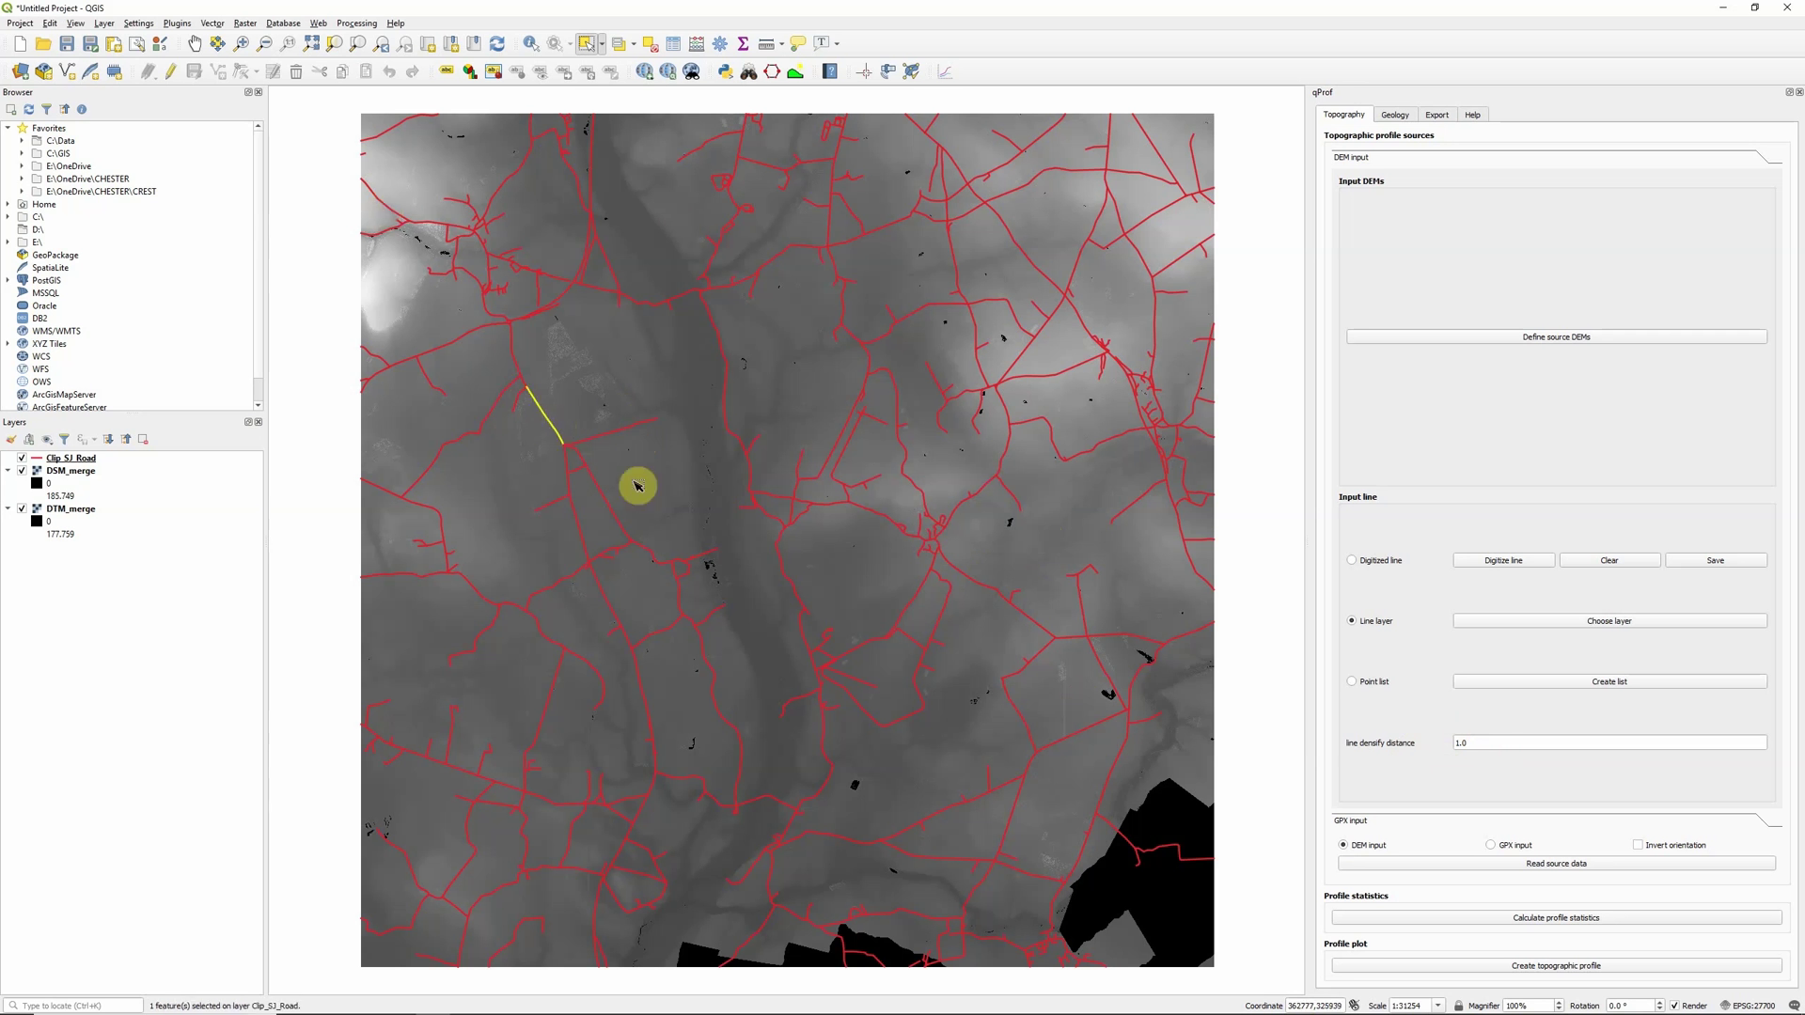
pyautogui.keyDown('shift'); pyautogui.click(730, 417); pyautogui.keyUp('shift')
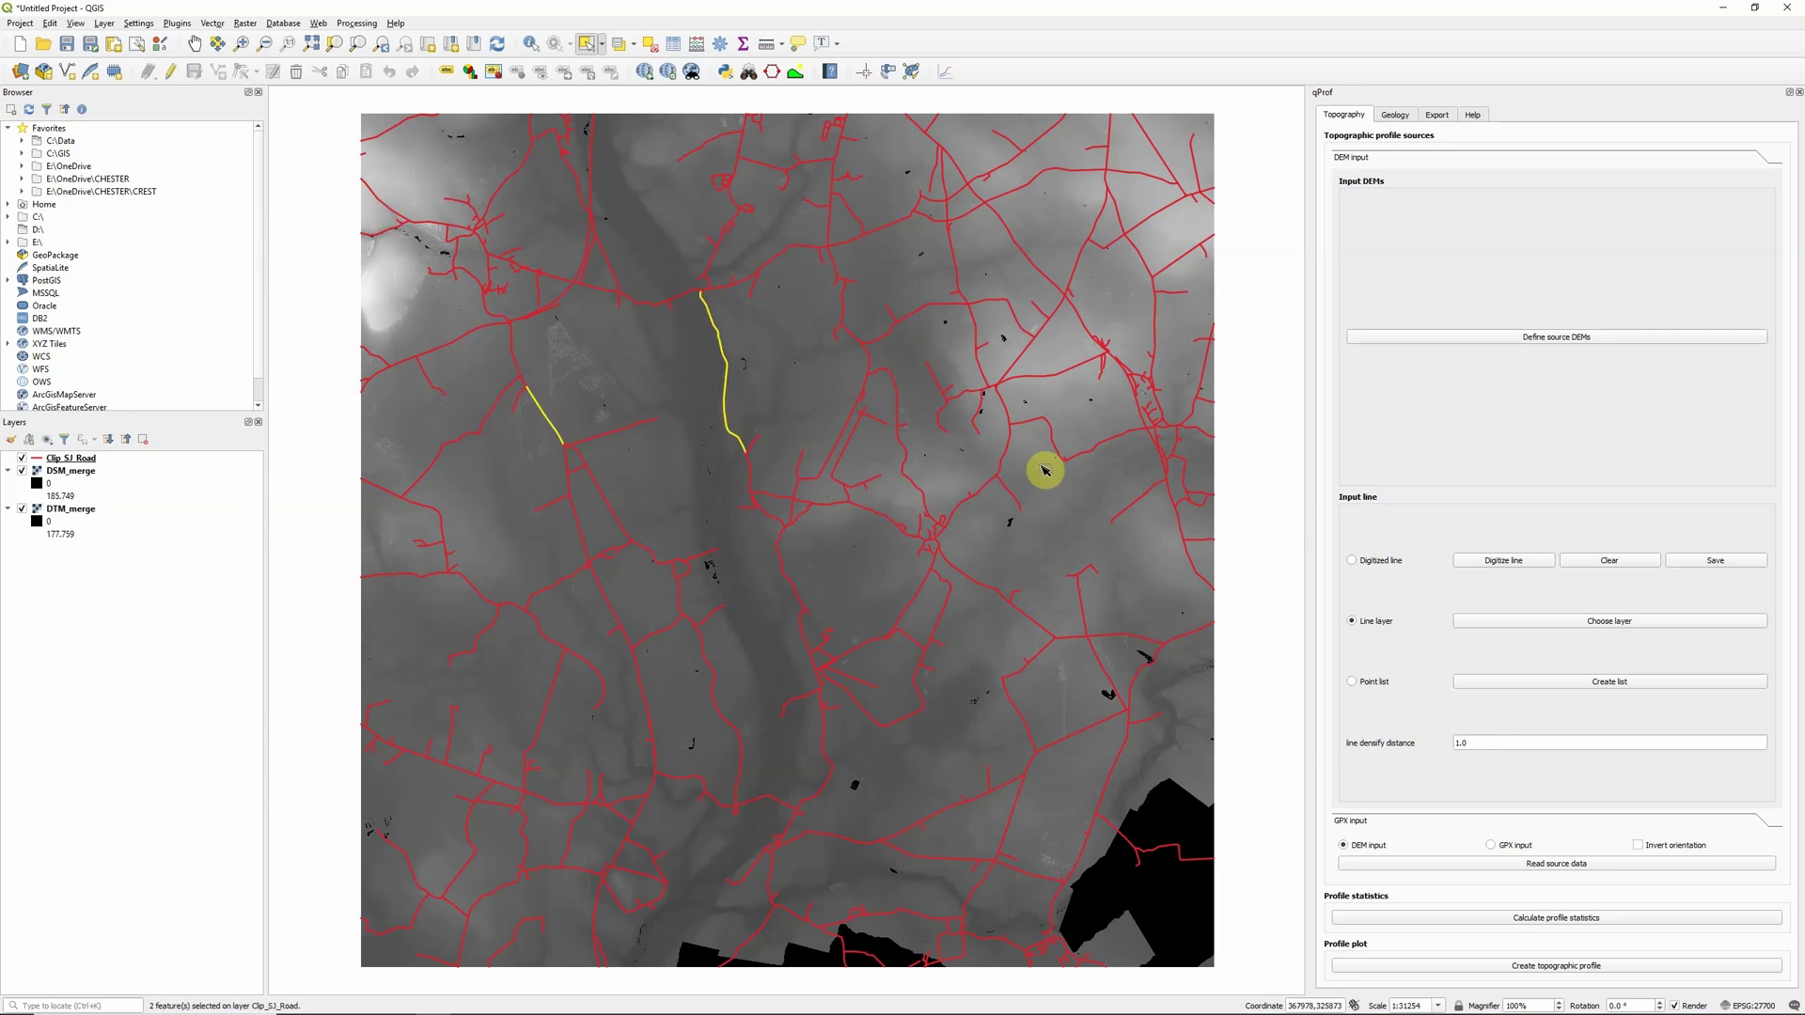
pyautogui.keyDown('shift'); pyautogui.click(1079, 461); pyautogui.keyUp('shift')
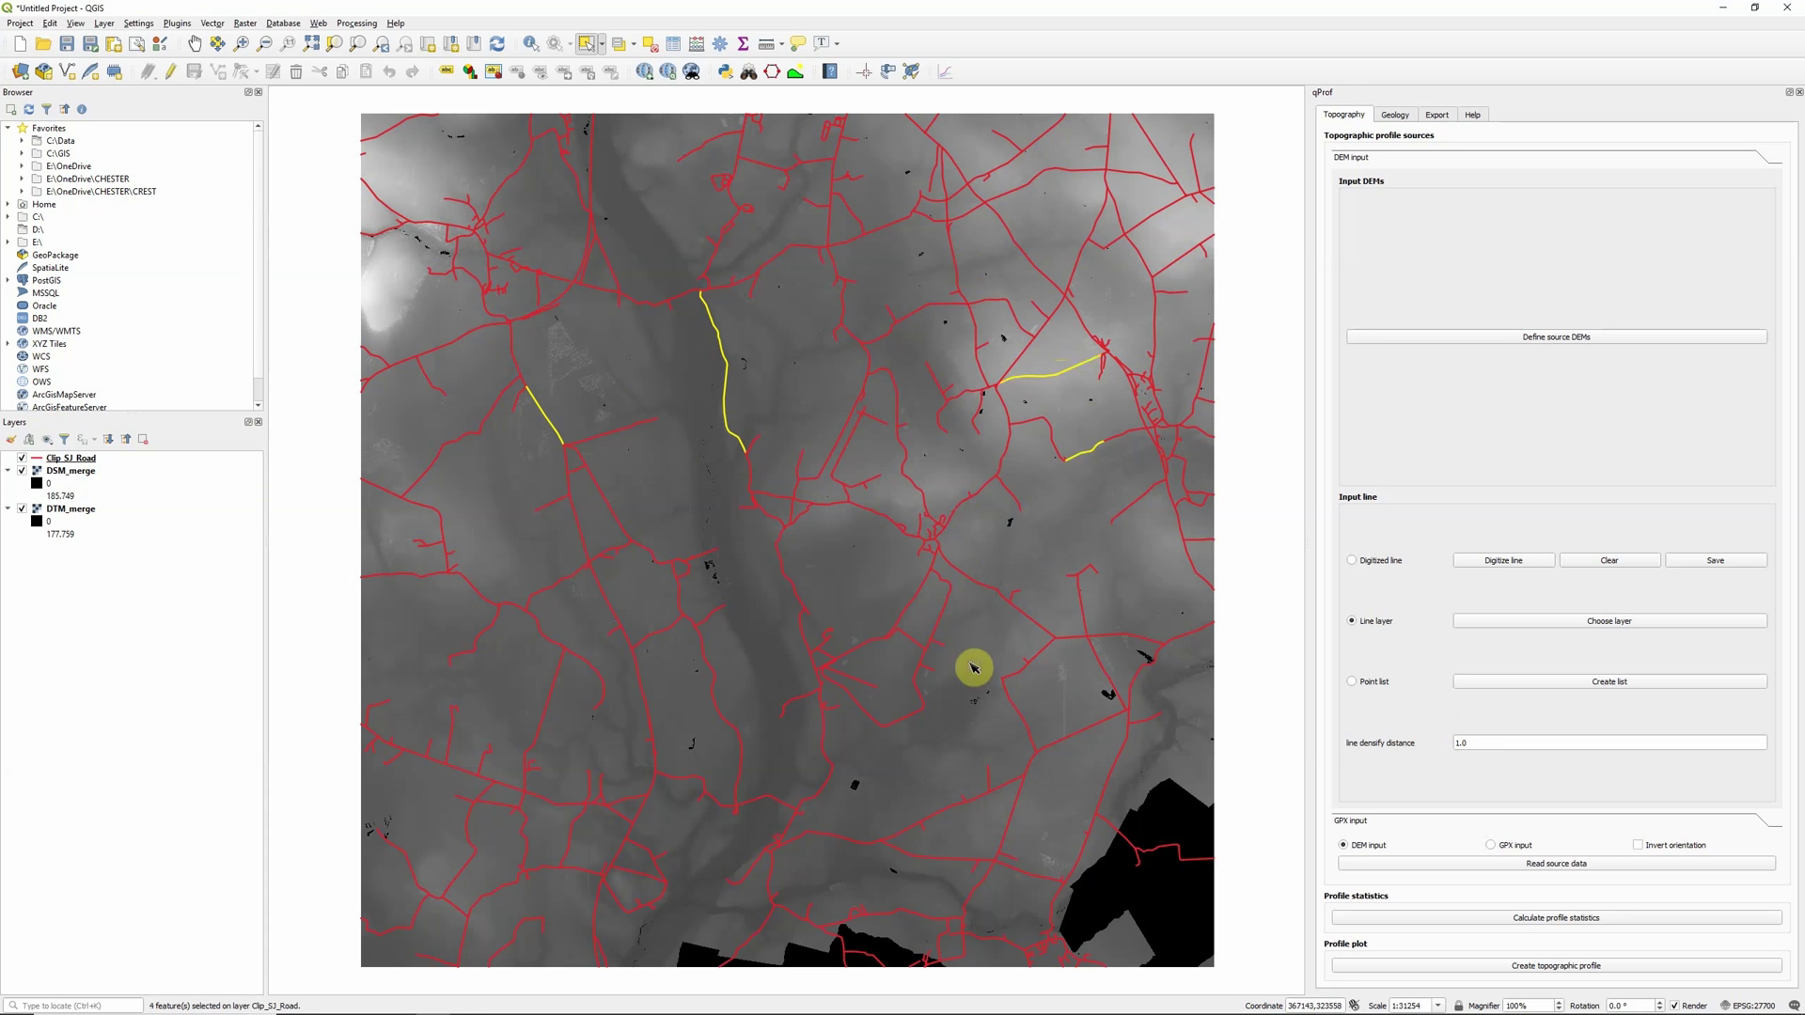
# Step: Mark Clip_S1_Road as having multiple profiles, ordered by the ID field
pyautogui.click(1619, 624)
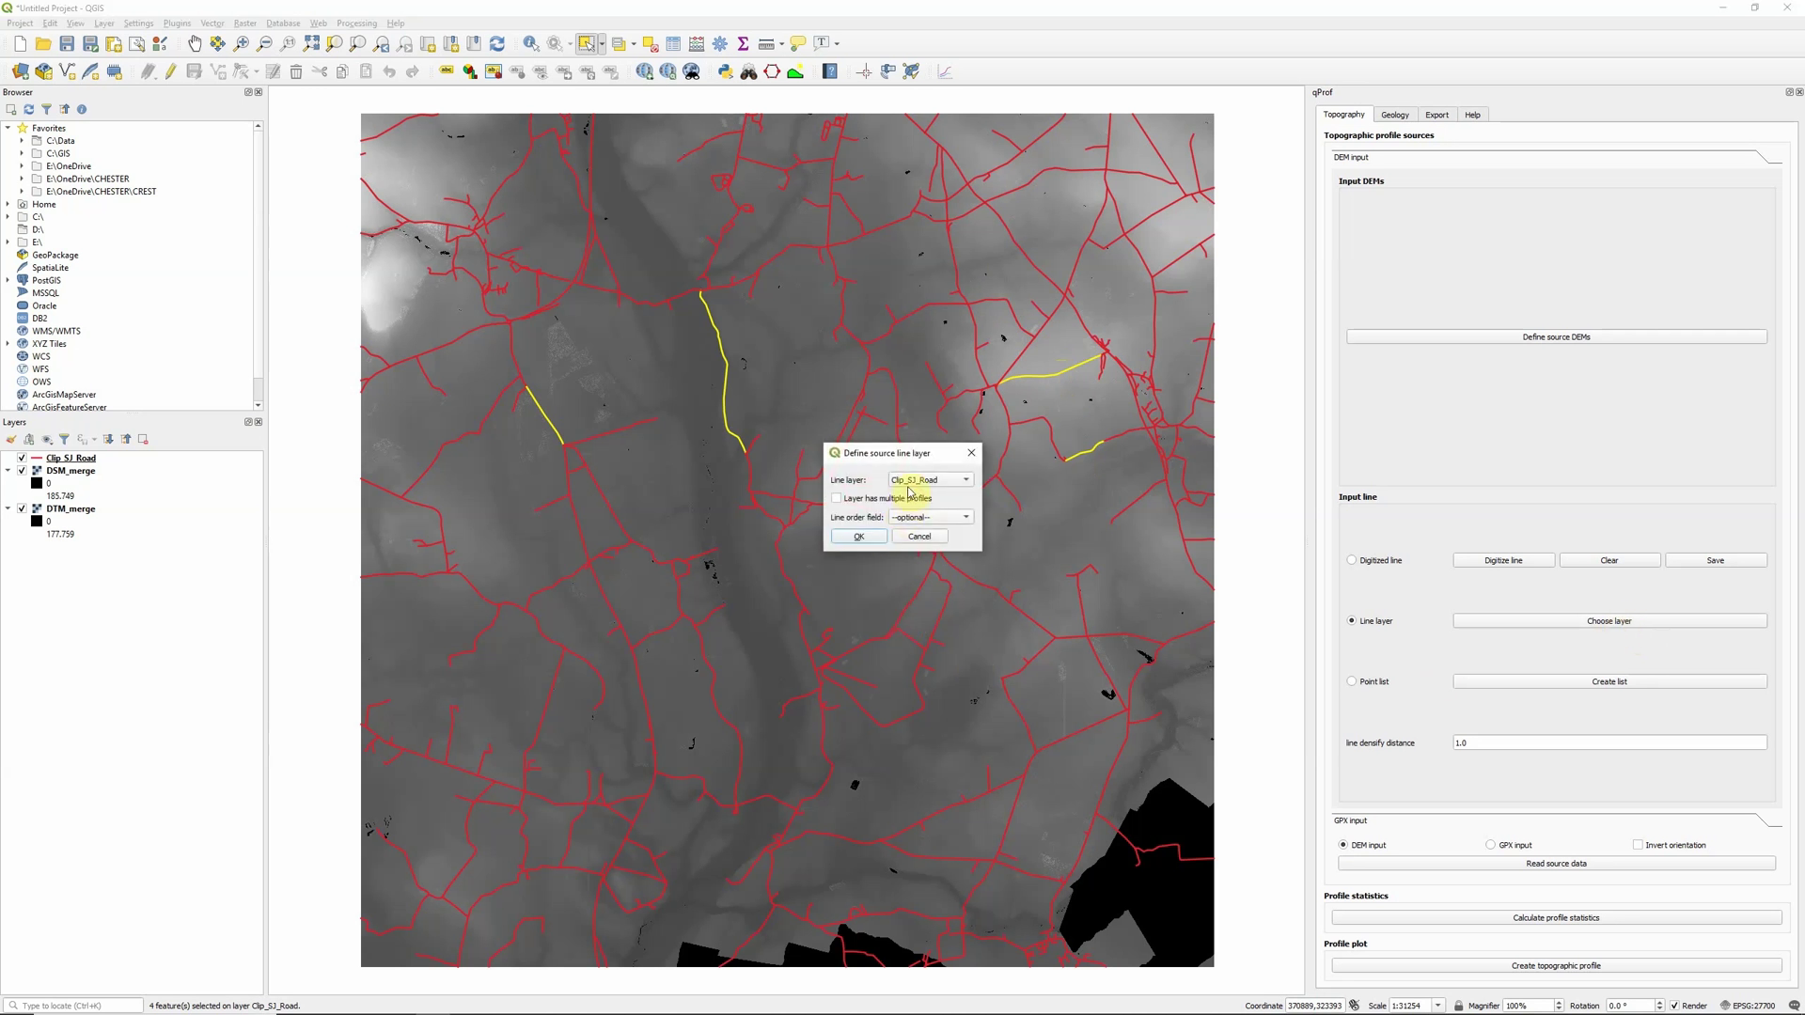
pyautogui.click(838, 501)
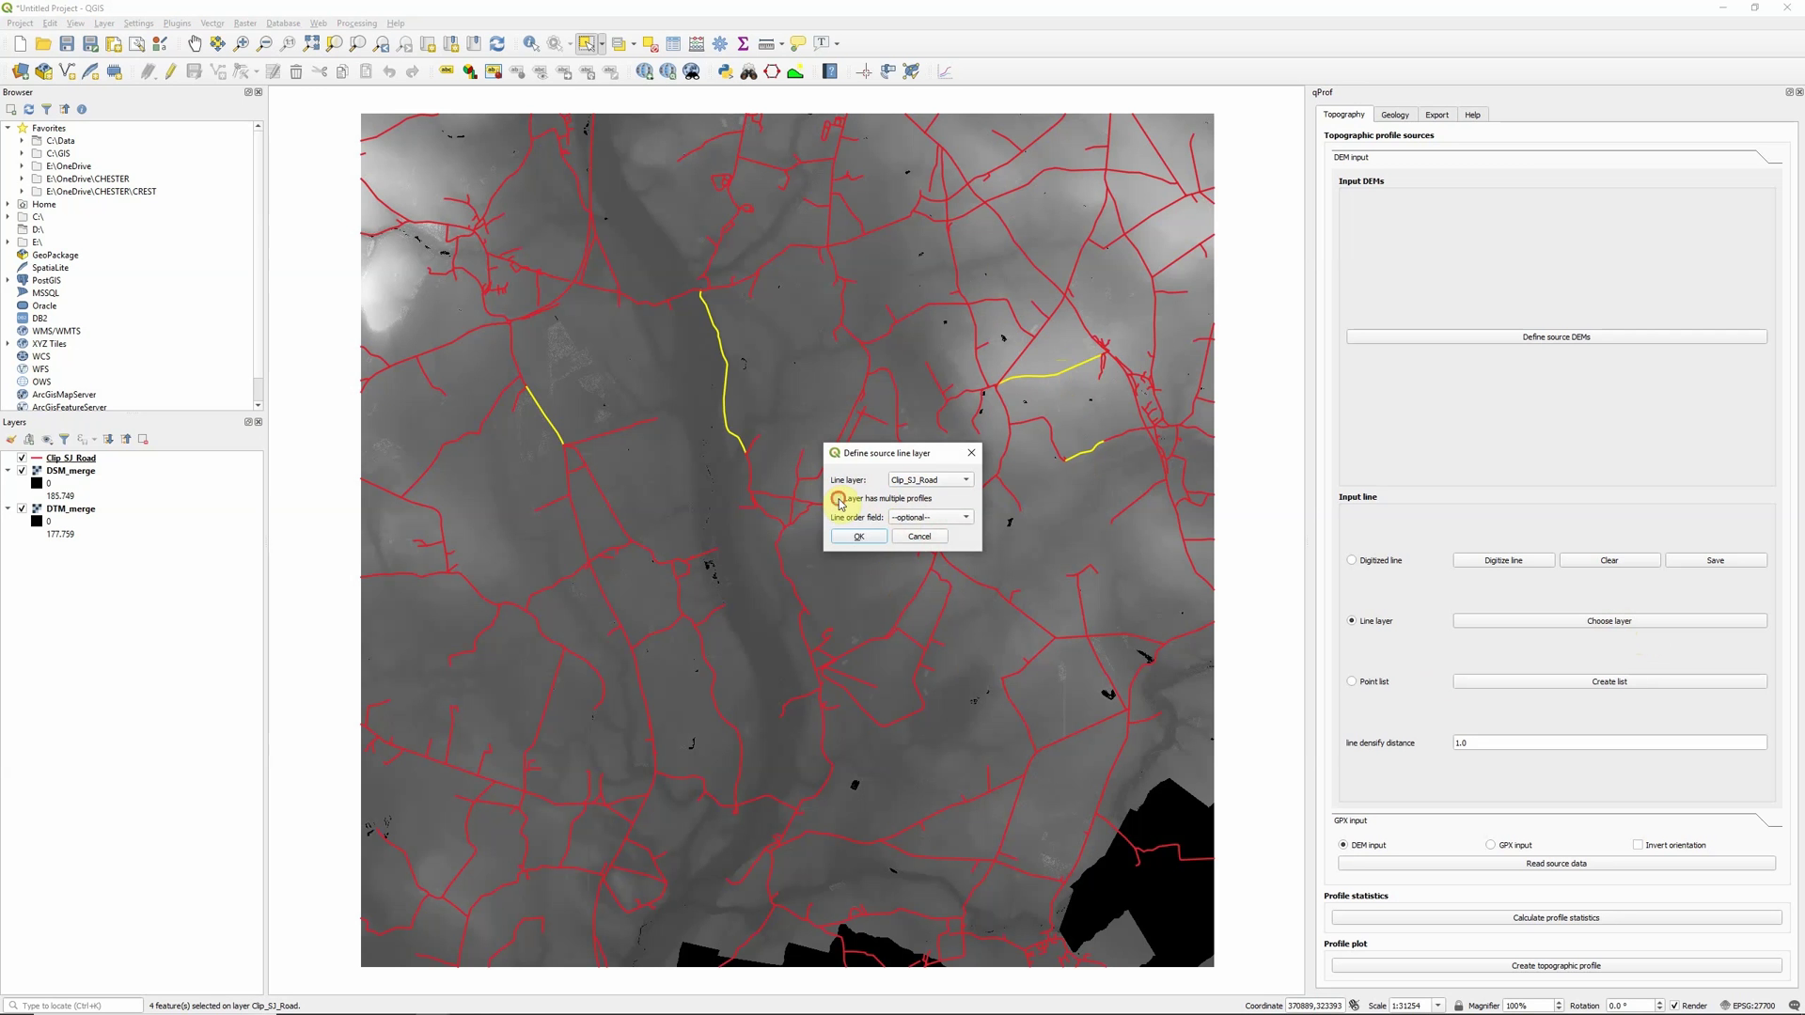
pyautogui.click(911, 520)
pyautogui.click(906, 527)
pyautogui.click(860, 538)
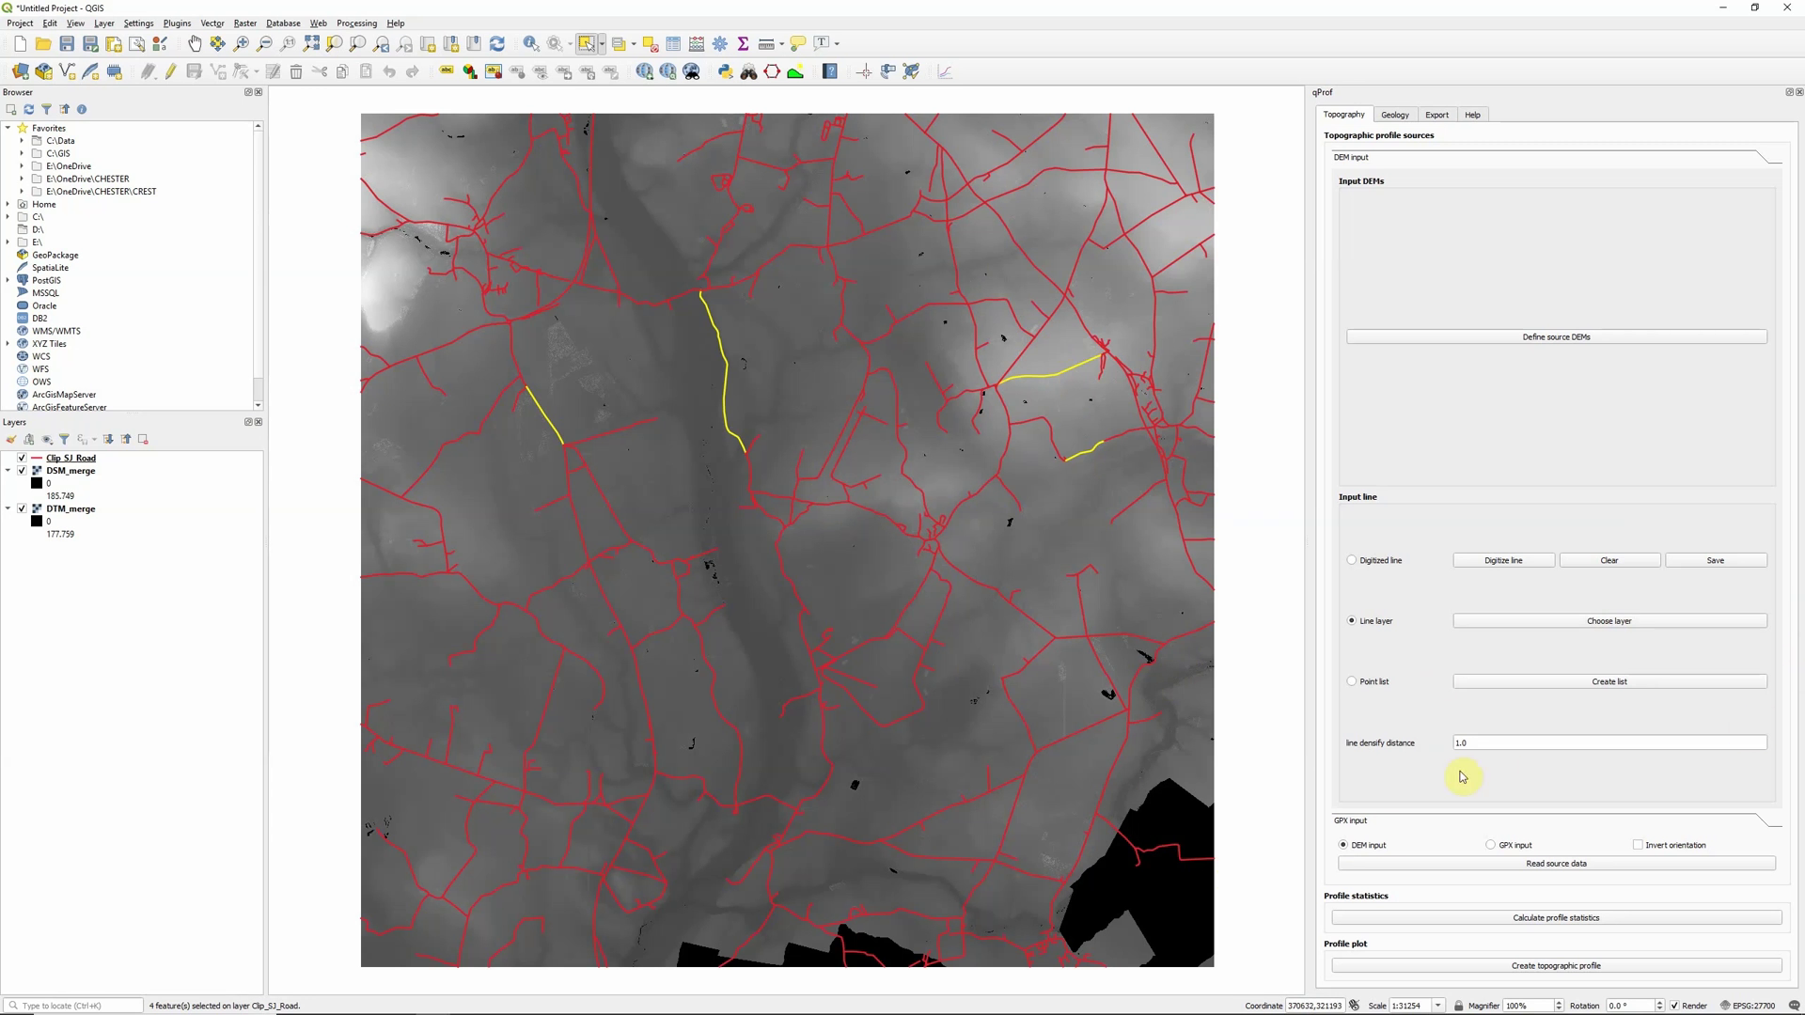
# Step: Read the four selected roads' source data, then compute and review their profile statistics
pyautogui.click(1420, 871)
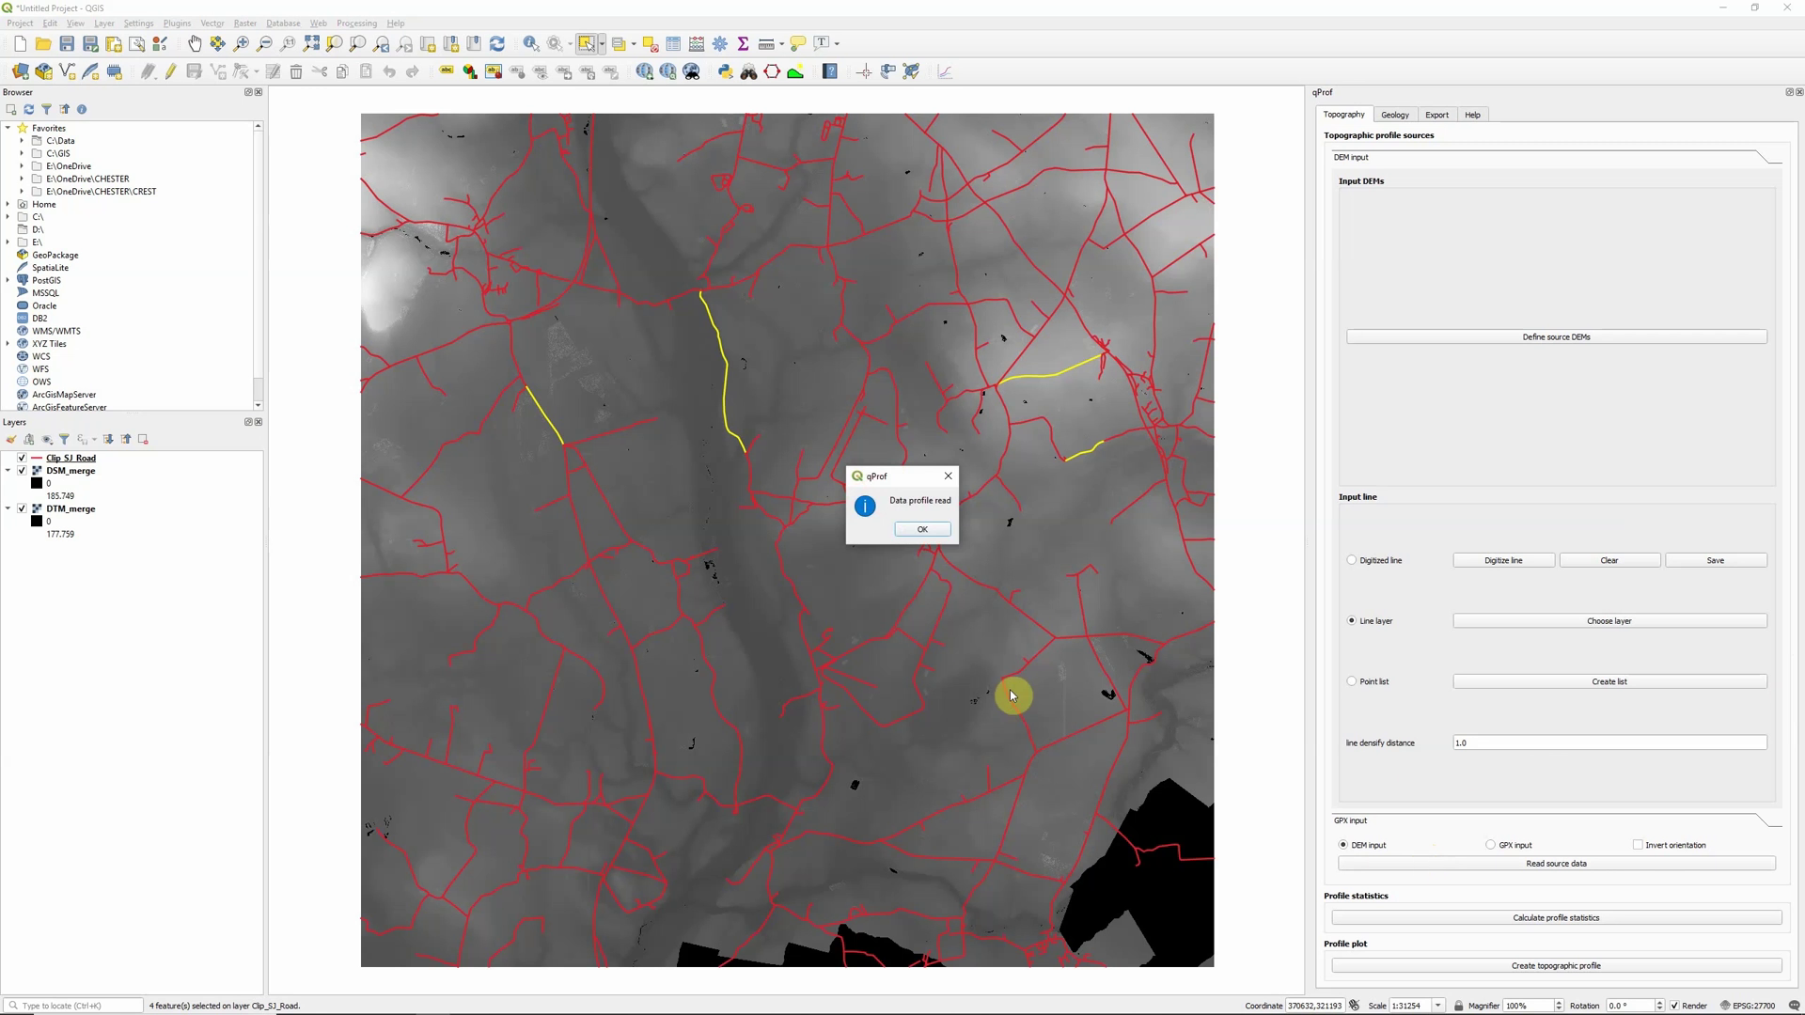
pyautogui.click(923, 529)
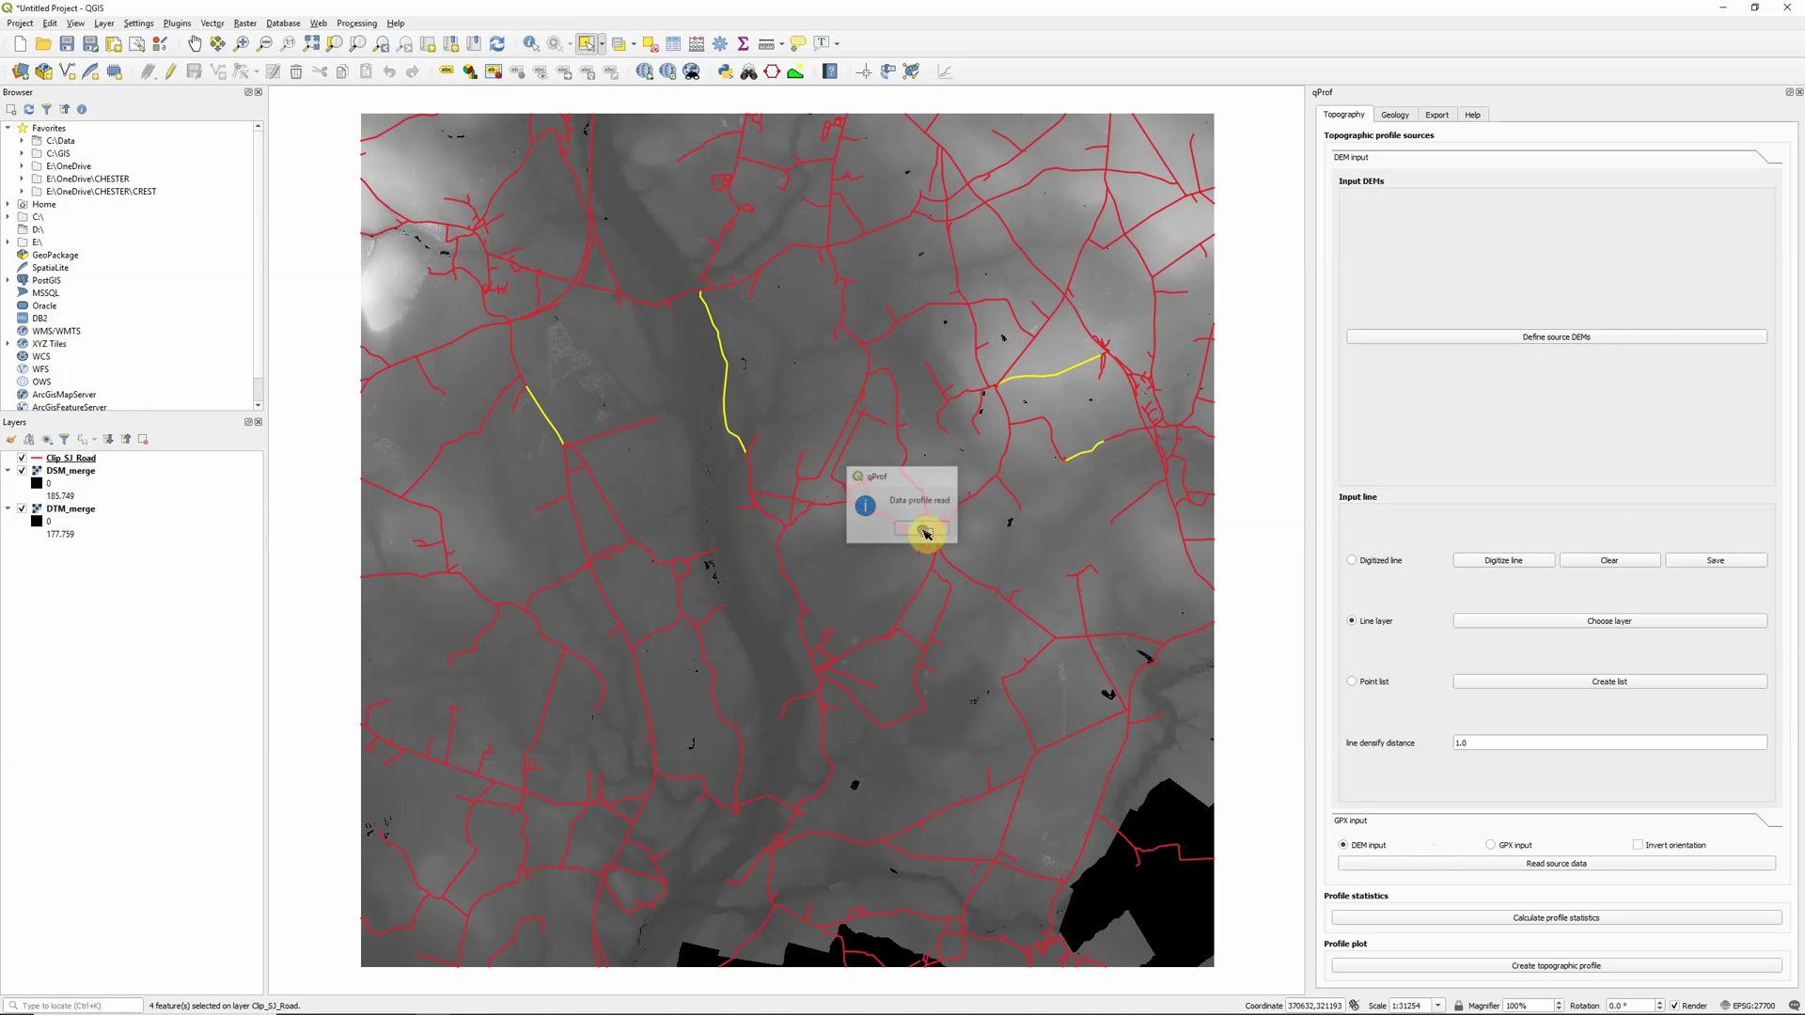
pyautogui.click(1572, 921)
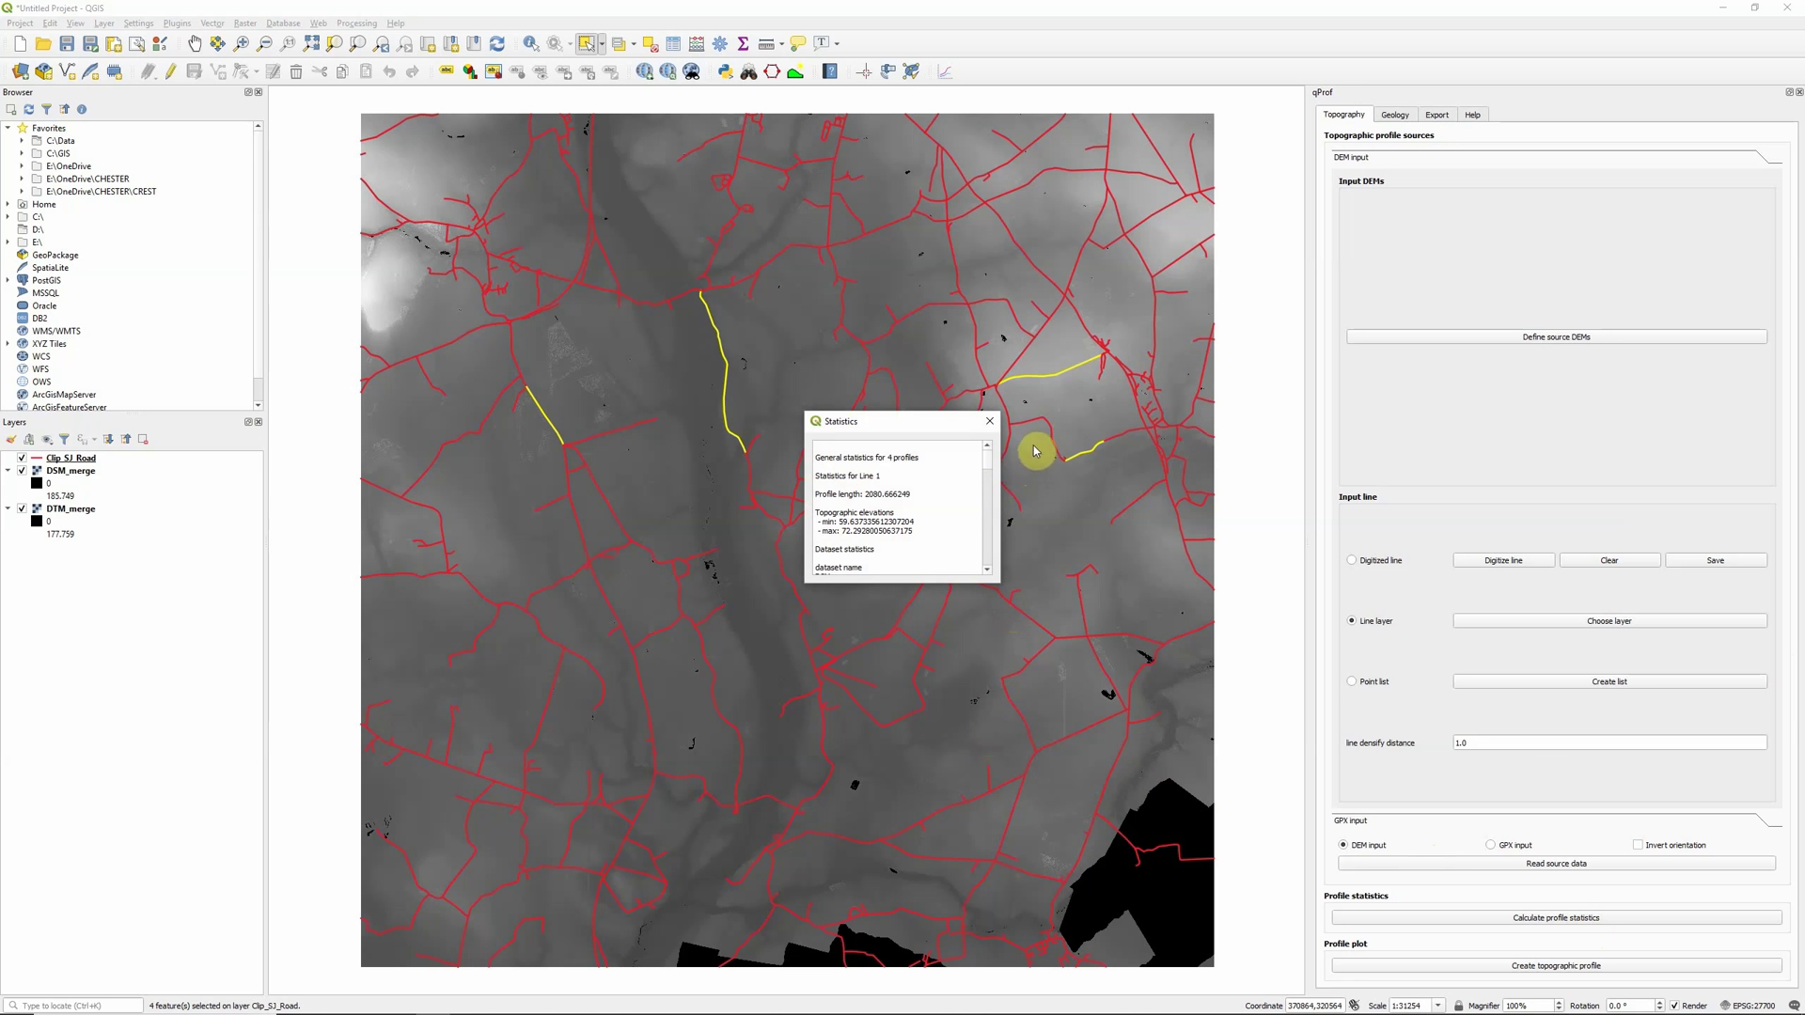
pyautogui.moveTo(987, 465); pyautogui.dragTo(987, 567)
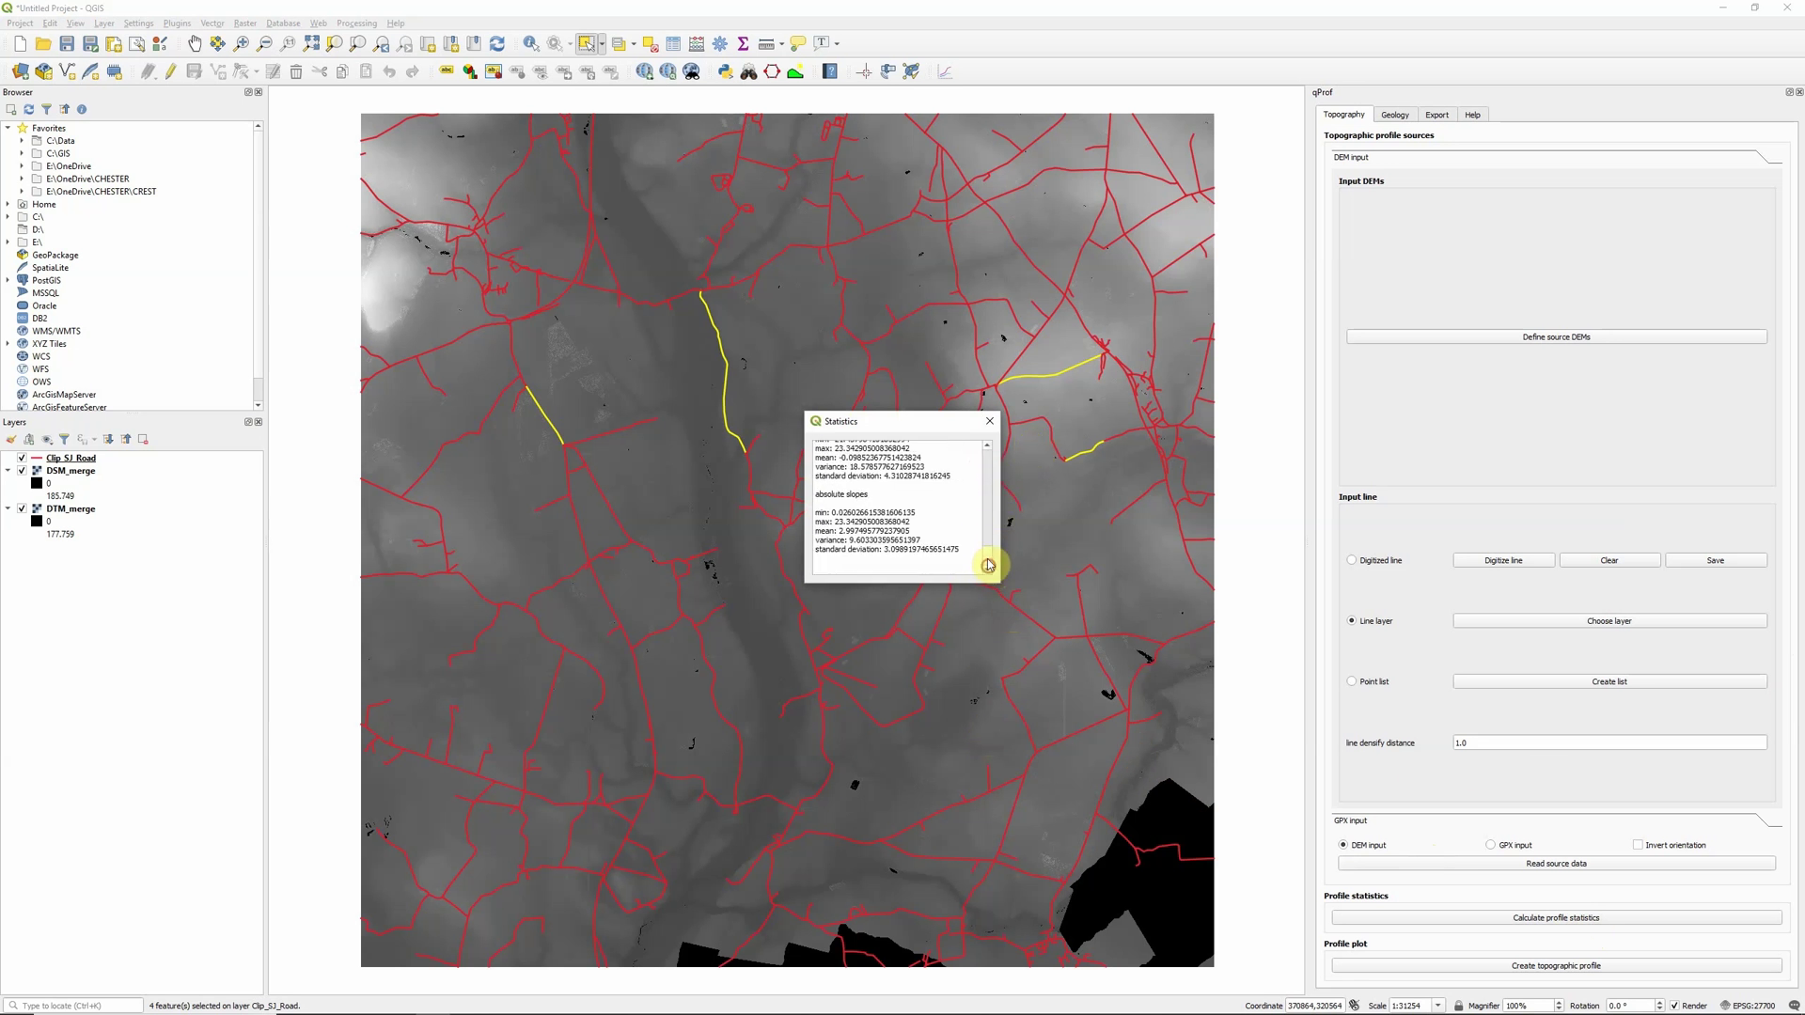
pyautogui.click(989, 421)
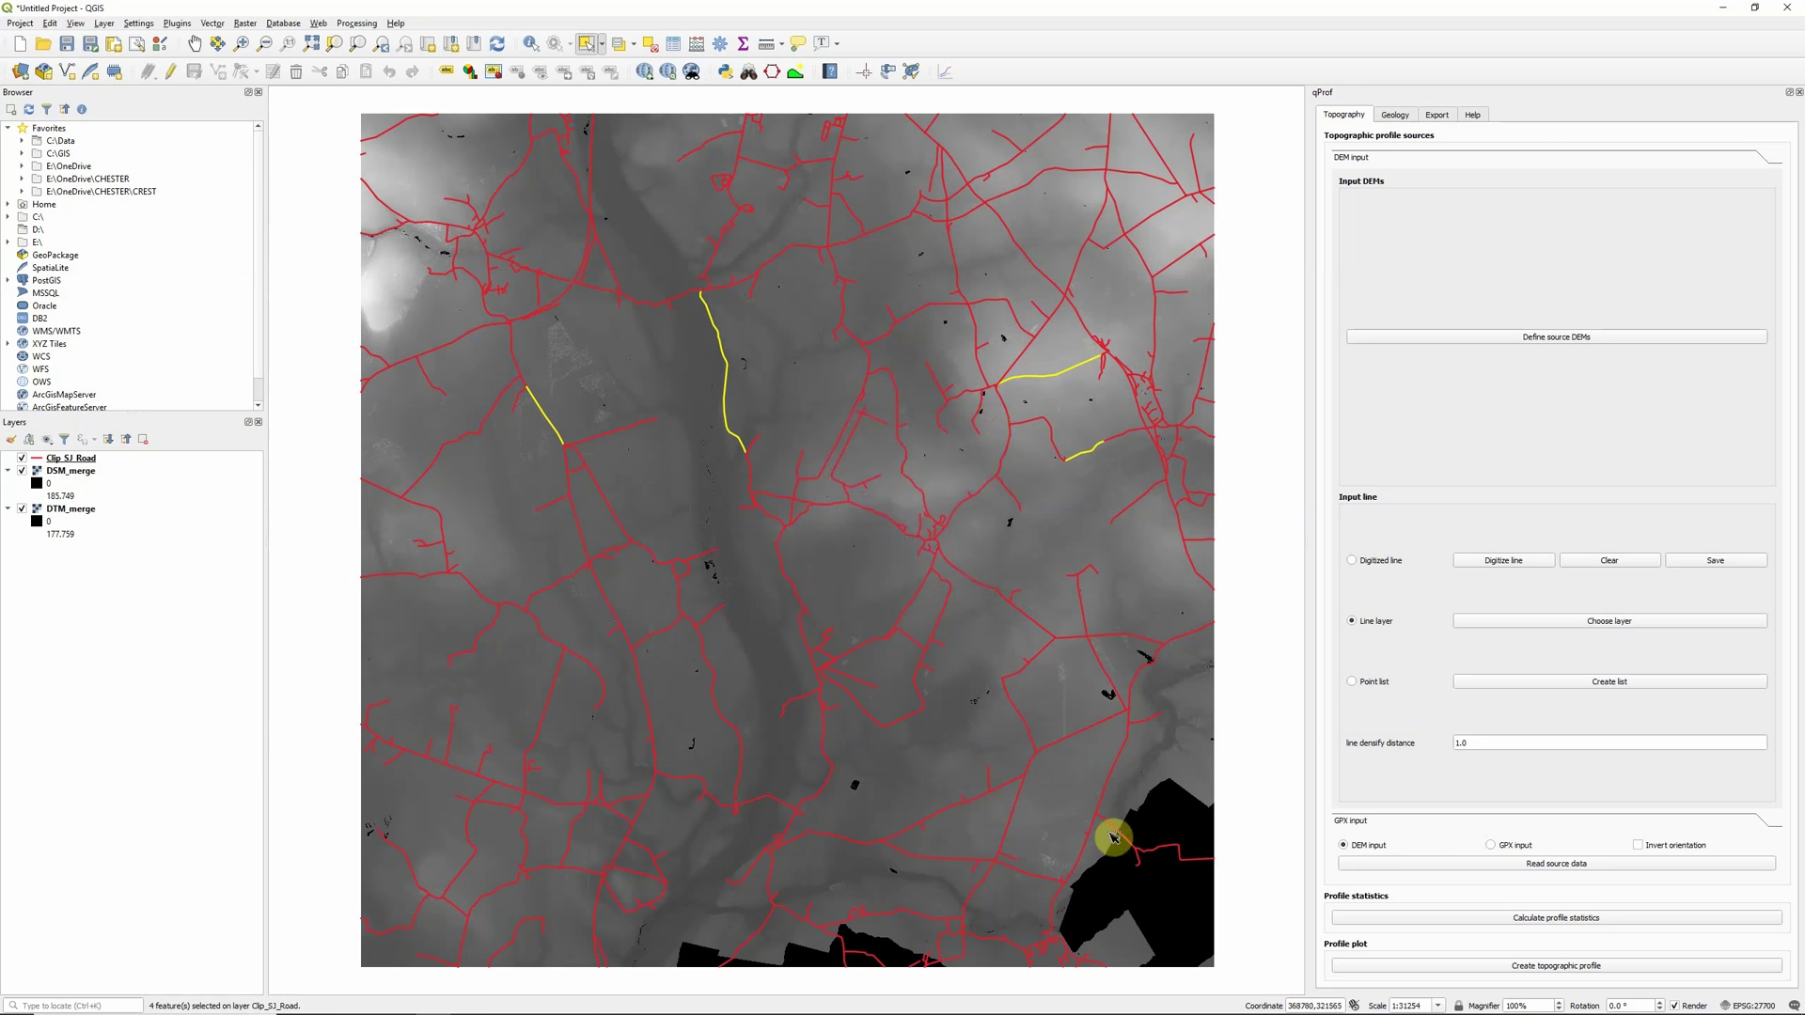
# Step: Set the topographic plot's minimum elevation to 0
pyautogui.click(1534, 968)
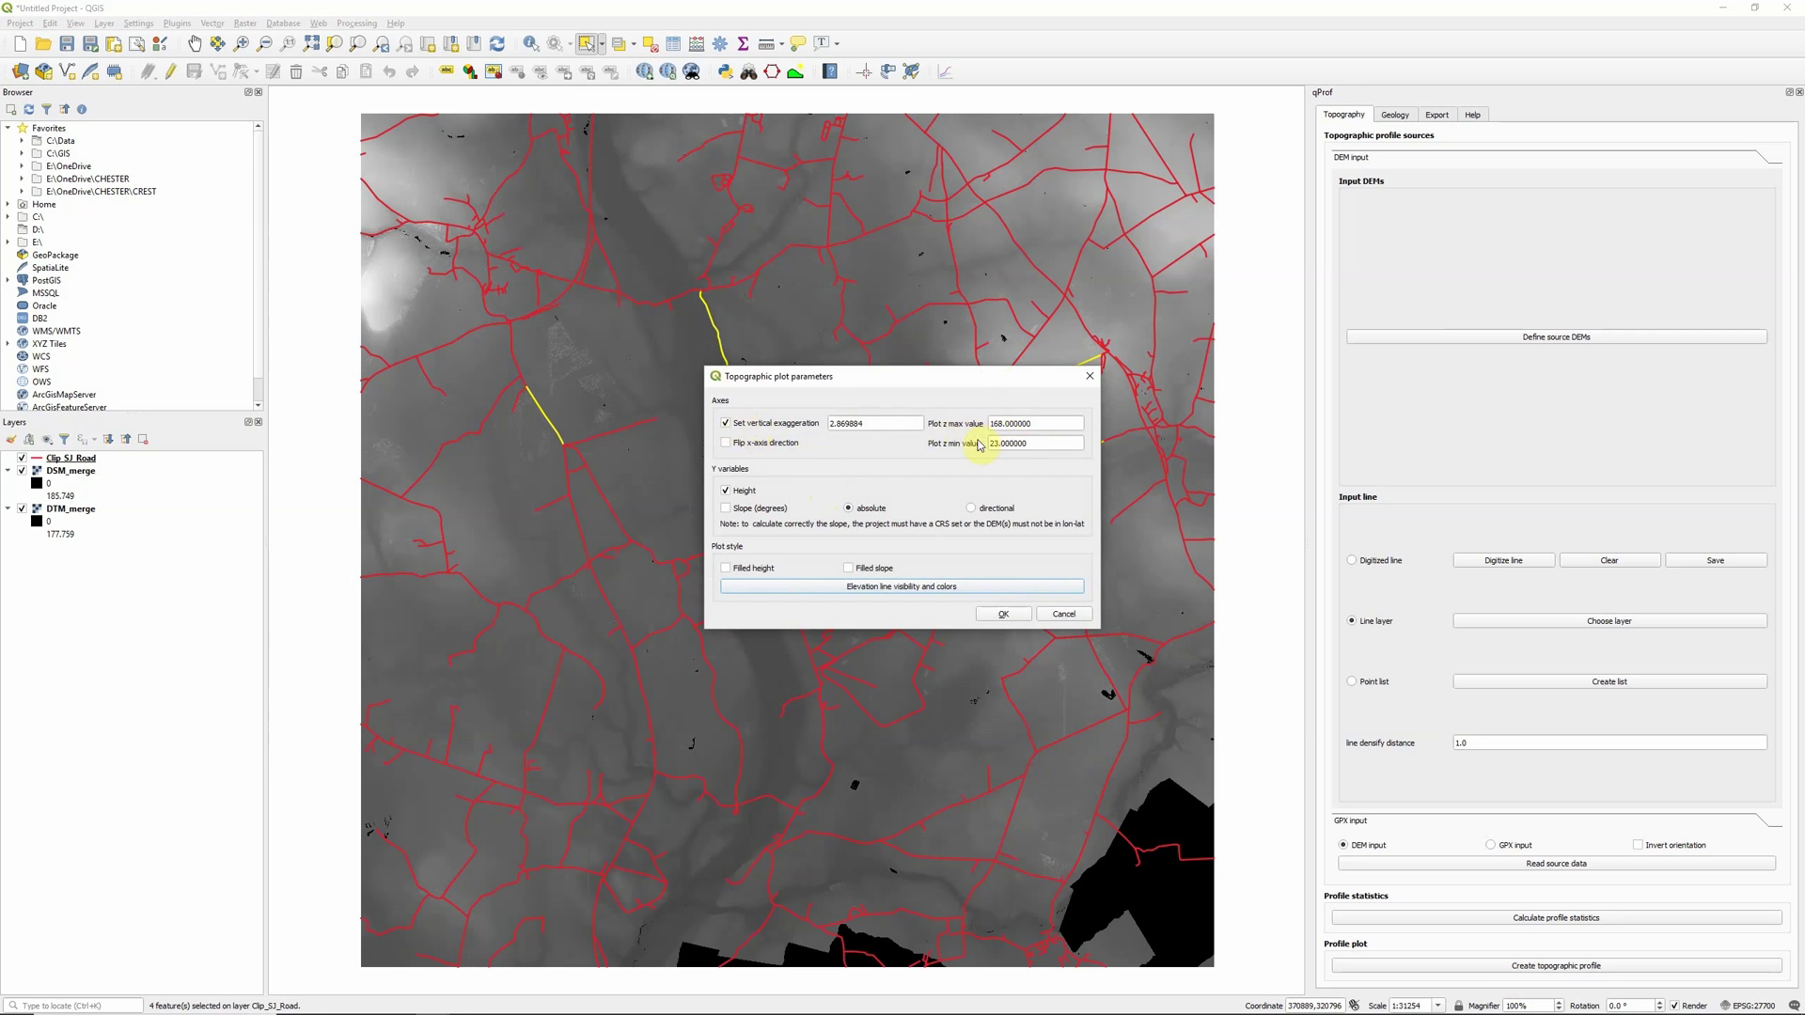
pyautogui.moveTo(1051, 443); pyautogui.dragTo(989, 443)
pyautogui.write('0')
# Step: Colour the DSM_merge elevation line blue and plot the four road profiles
pyautogui.click(813, 589)
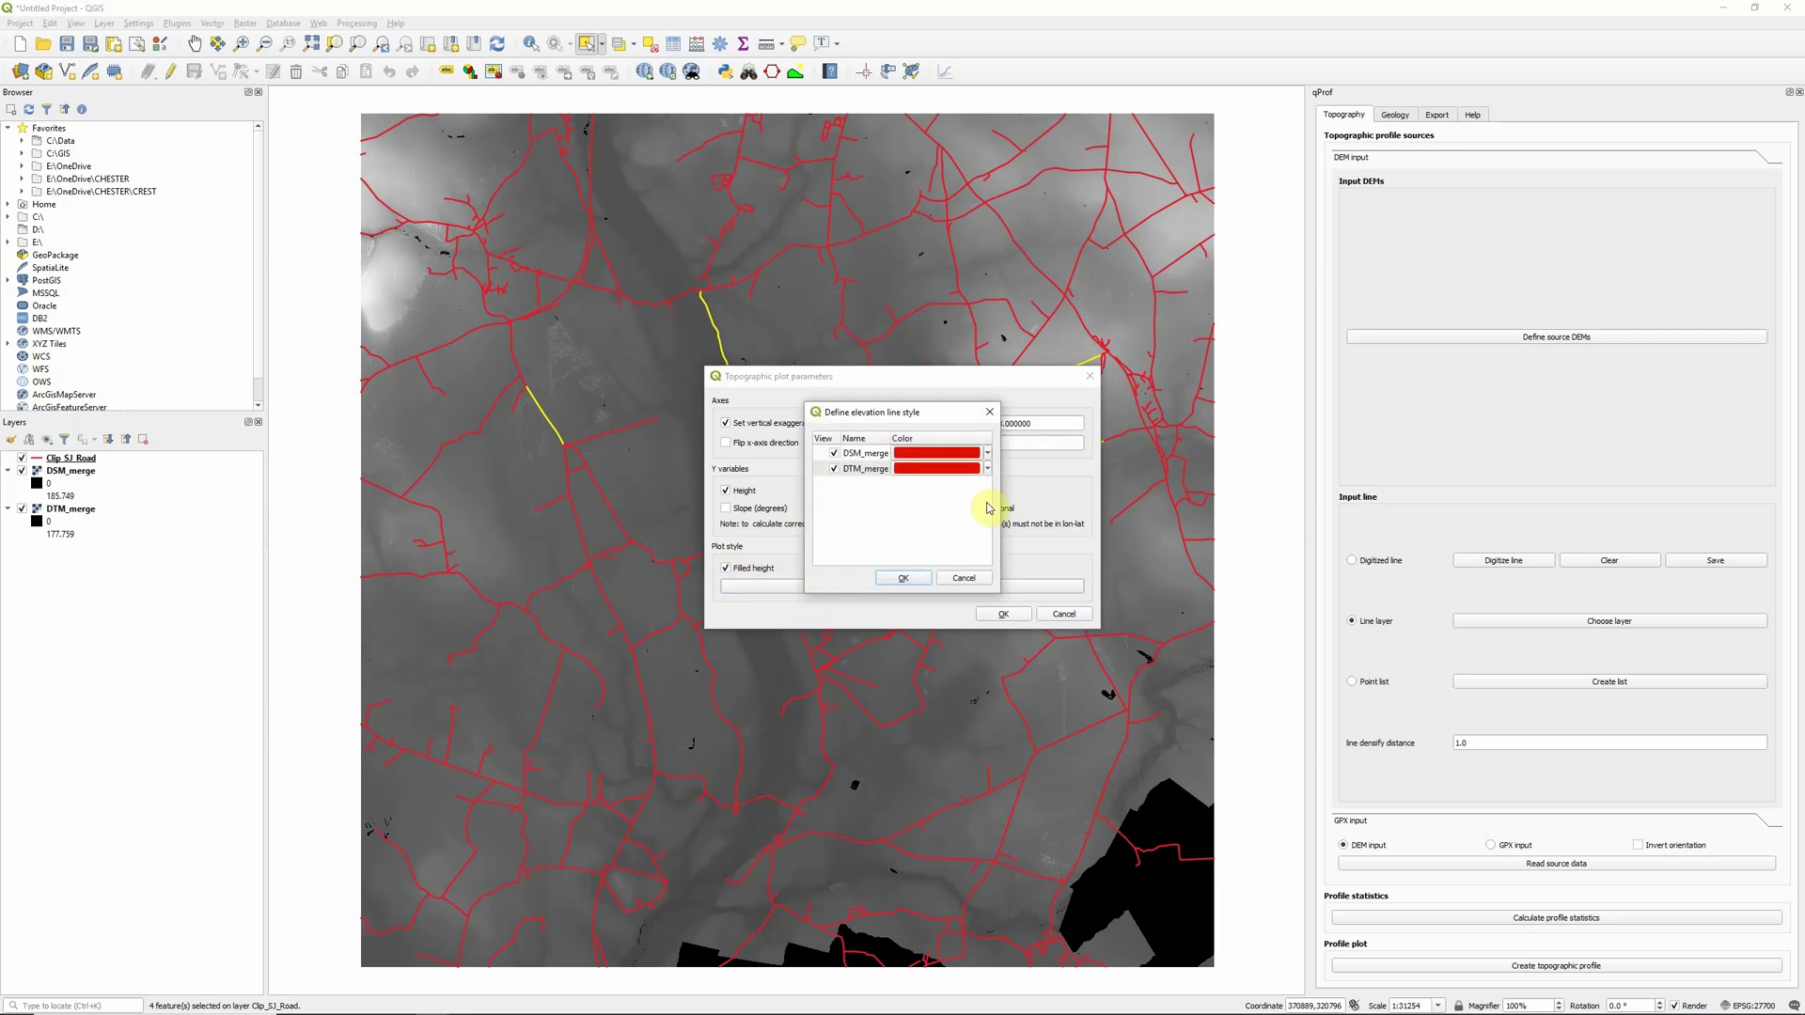
pyautogui.click(988, 454)
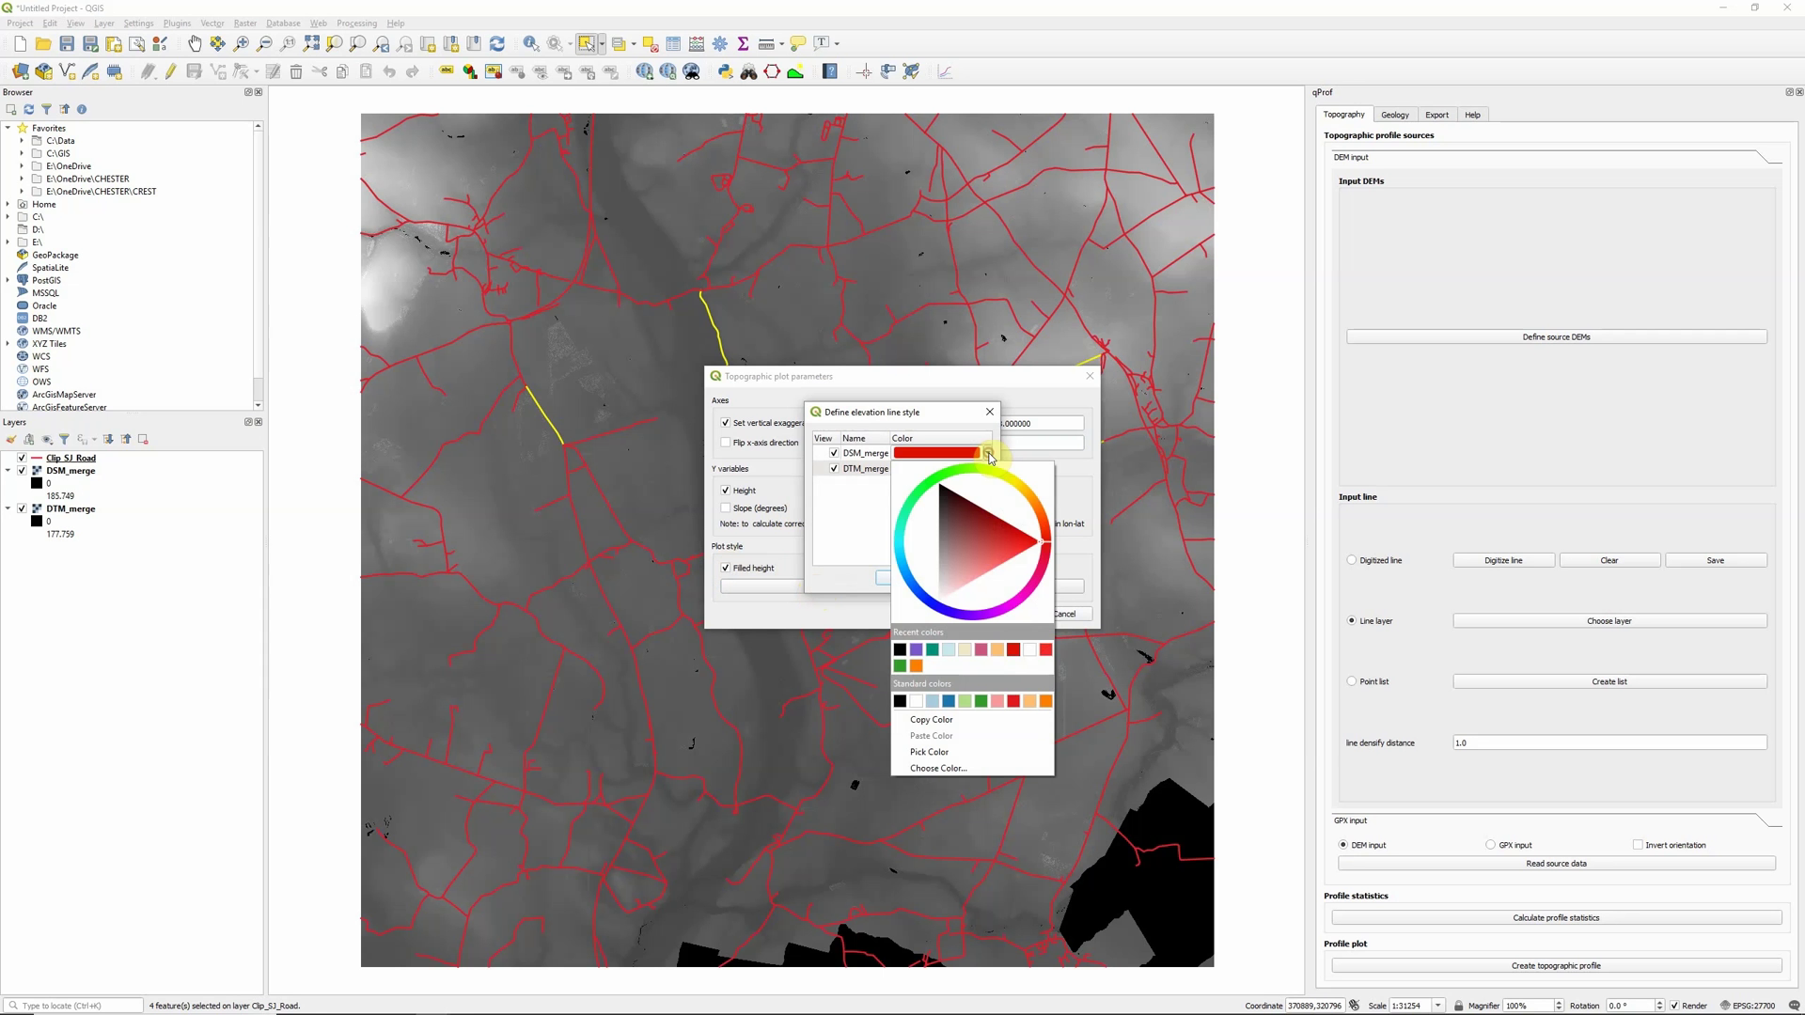
pyautogui.click(934, 612)
pyautogui.click(846, 523)
pyautogui.click(893, 578)
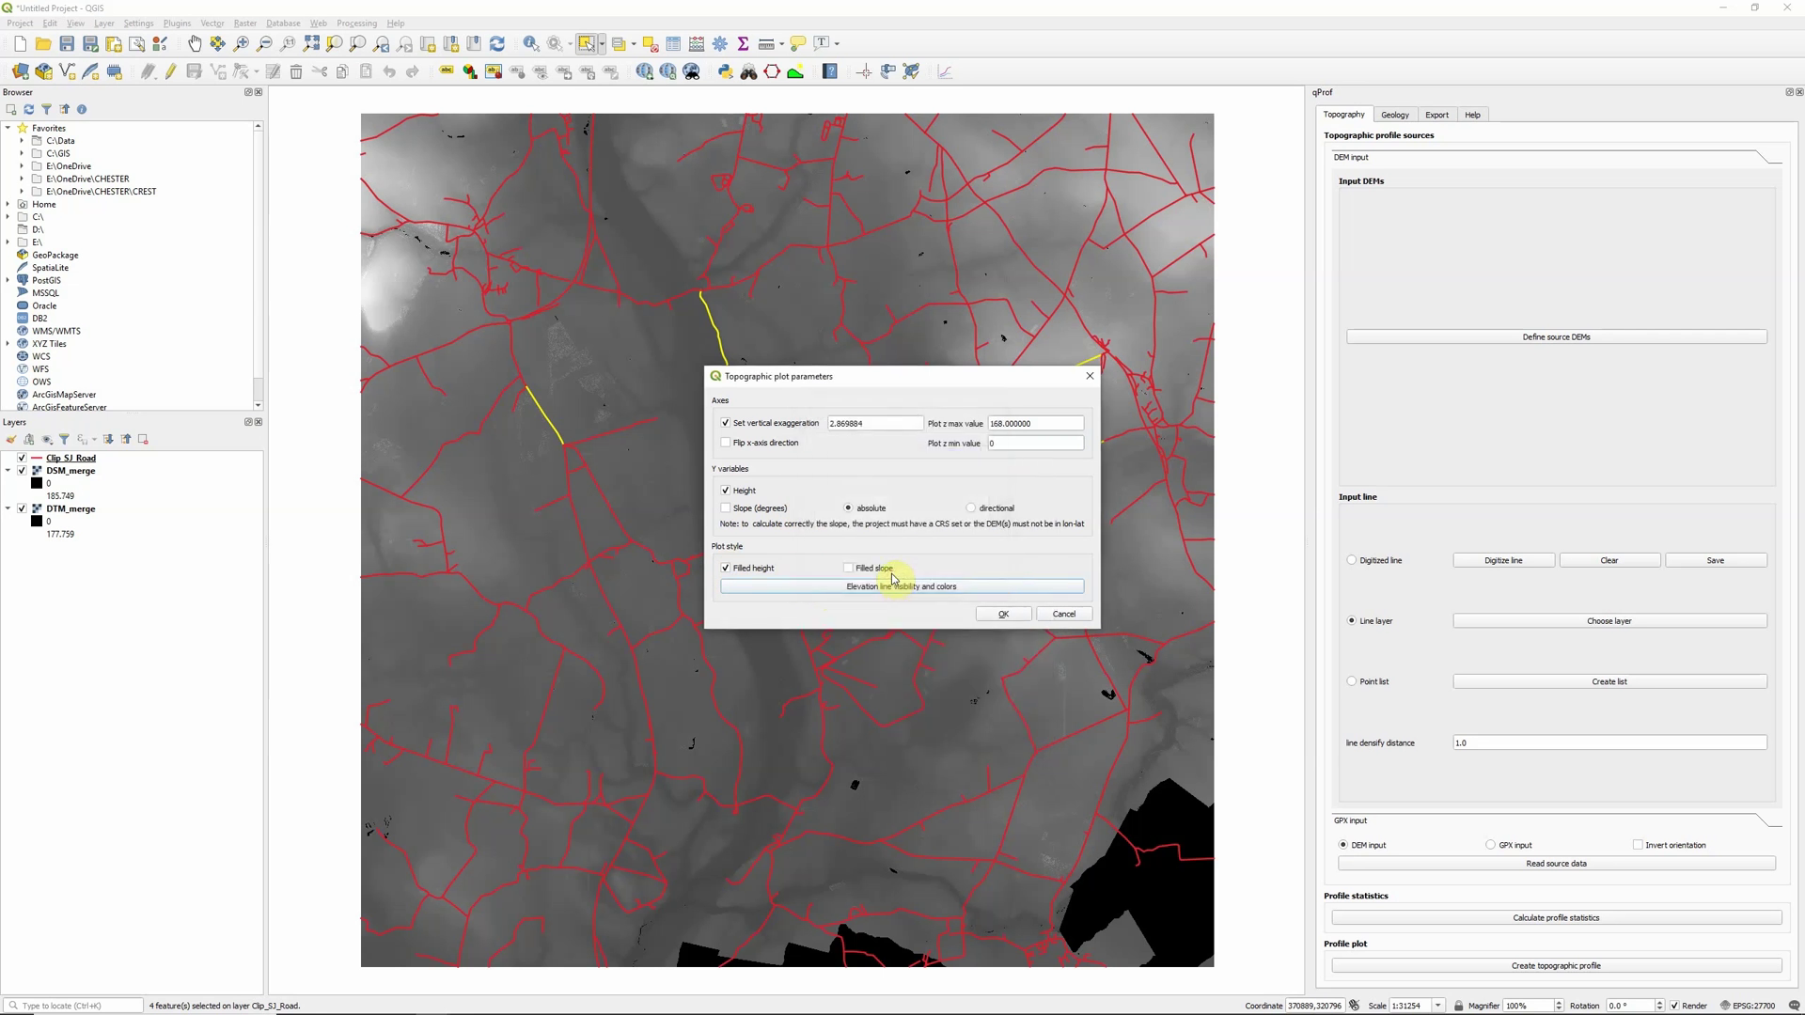
pyautogui.click(989, 617)
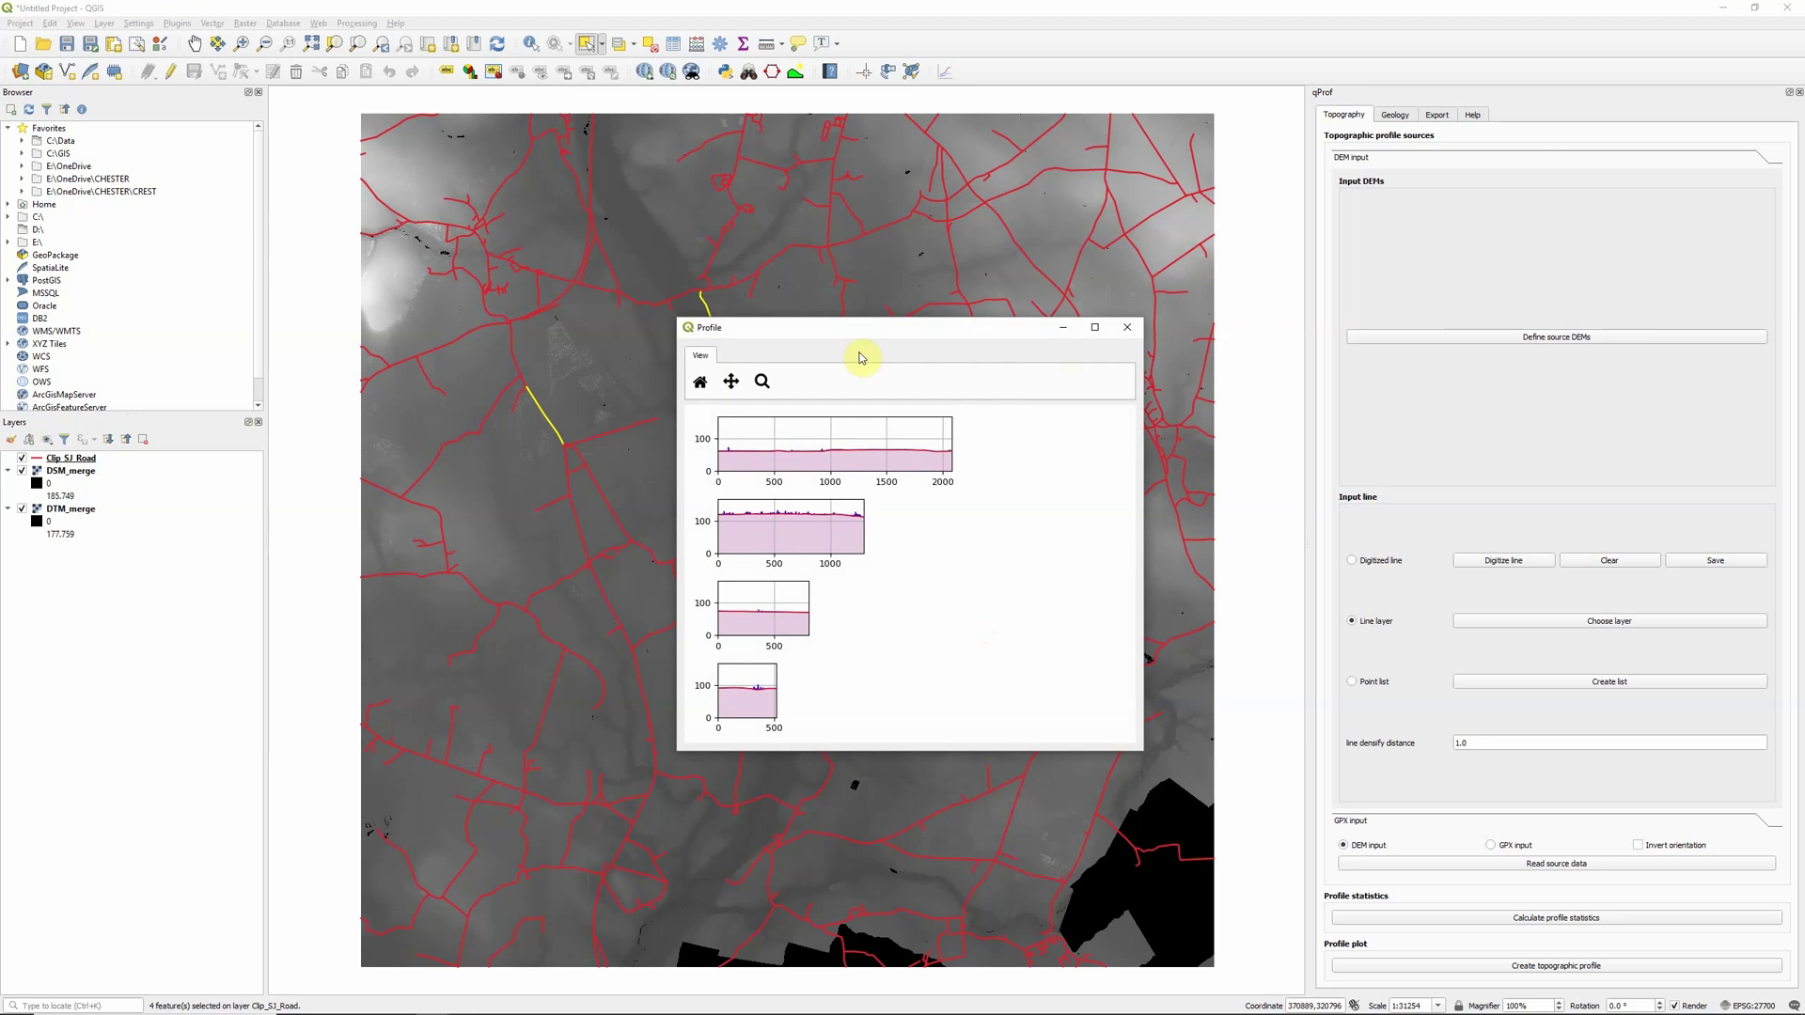
# Step: Move the Profile window, zoom into the second profile, reset, and pan the top profile
pyautogui.moveTo(850, 335); pyautogui.dragTo(718, 270)
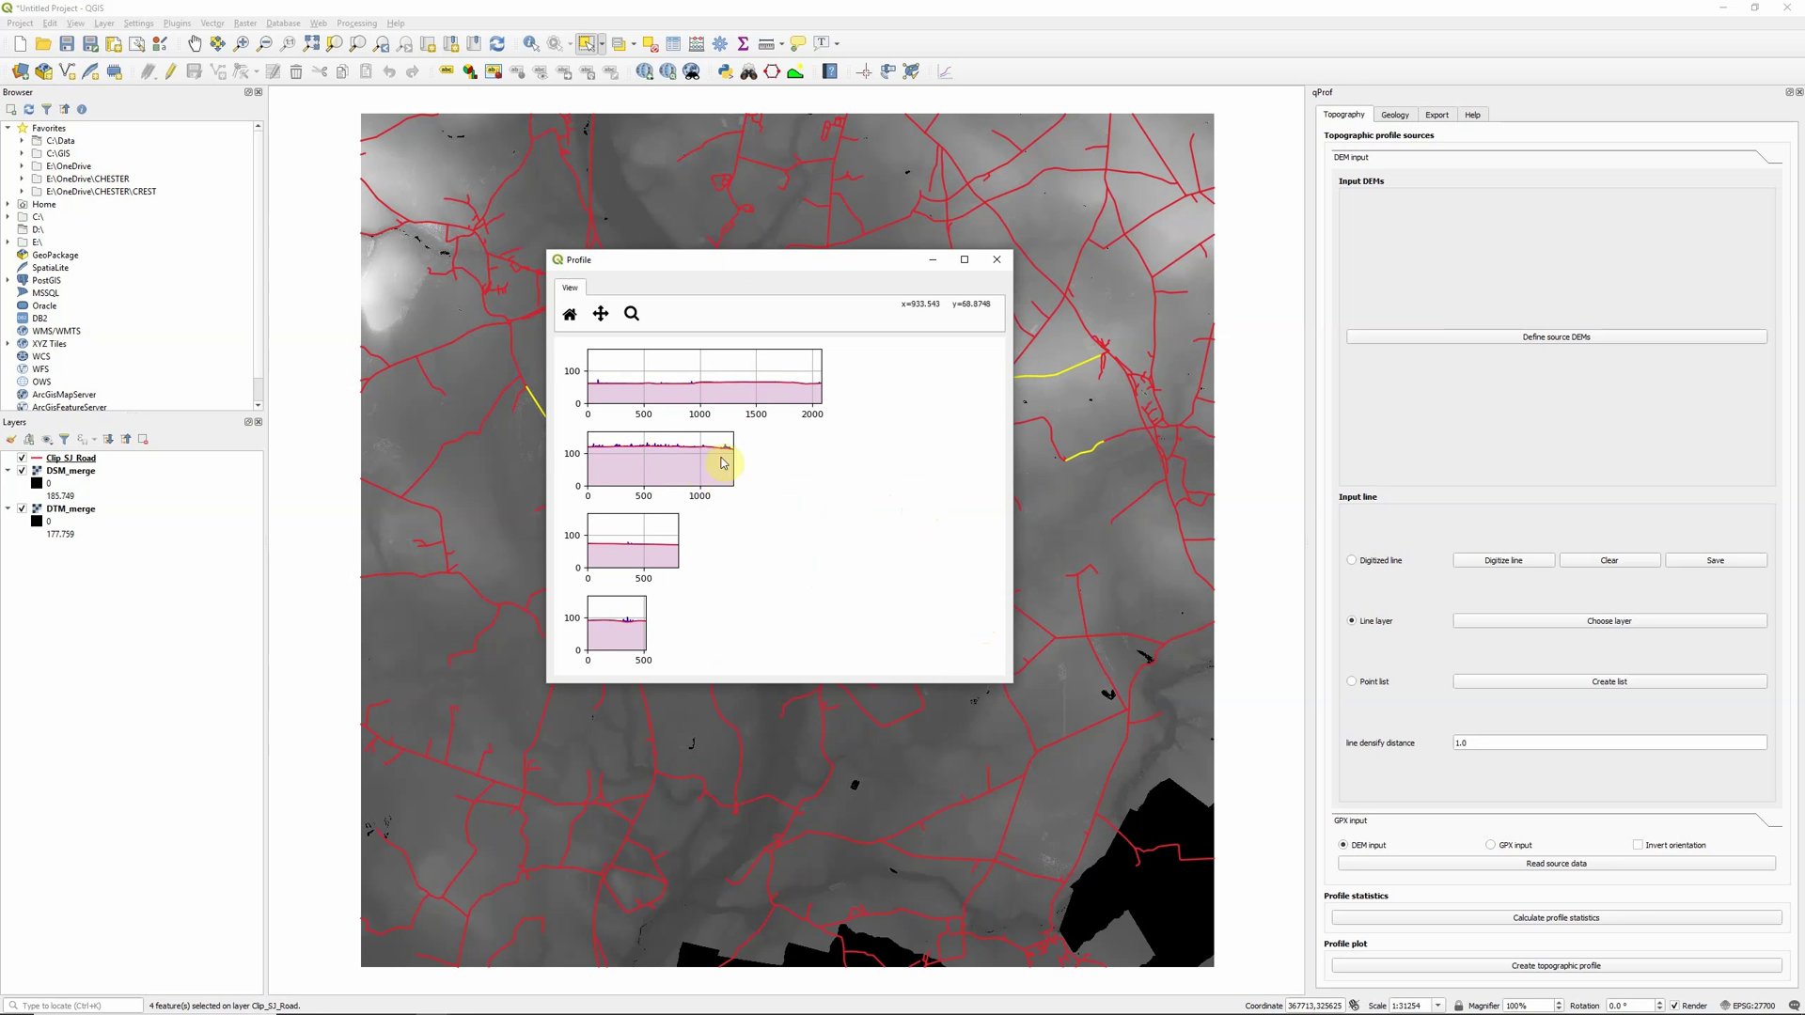
pyautogui.click(632, 313)
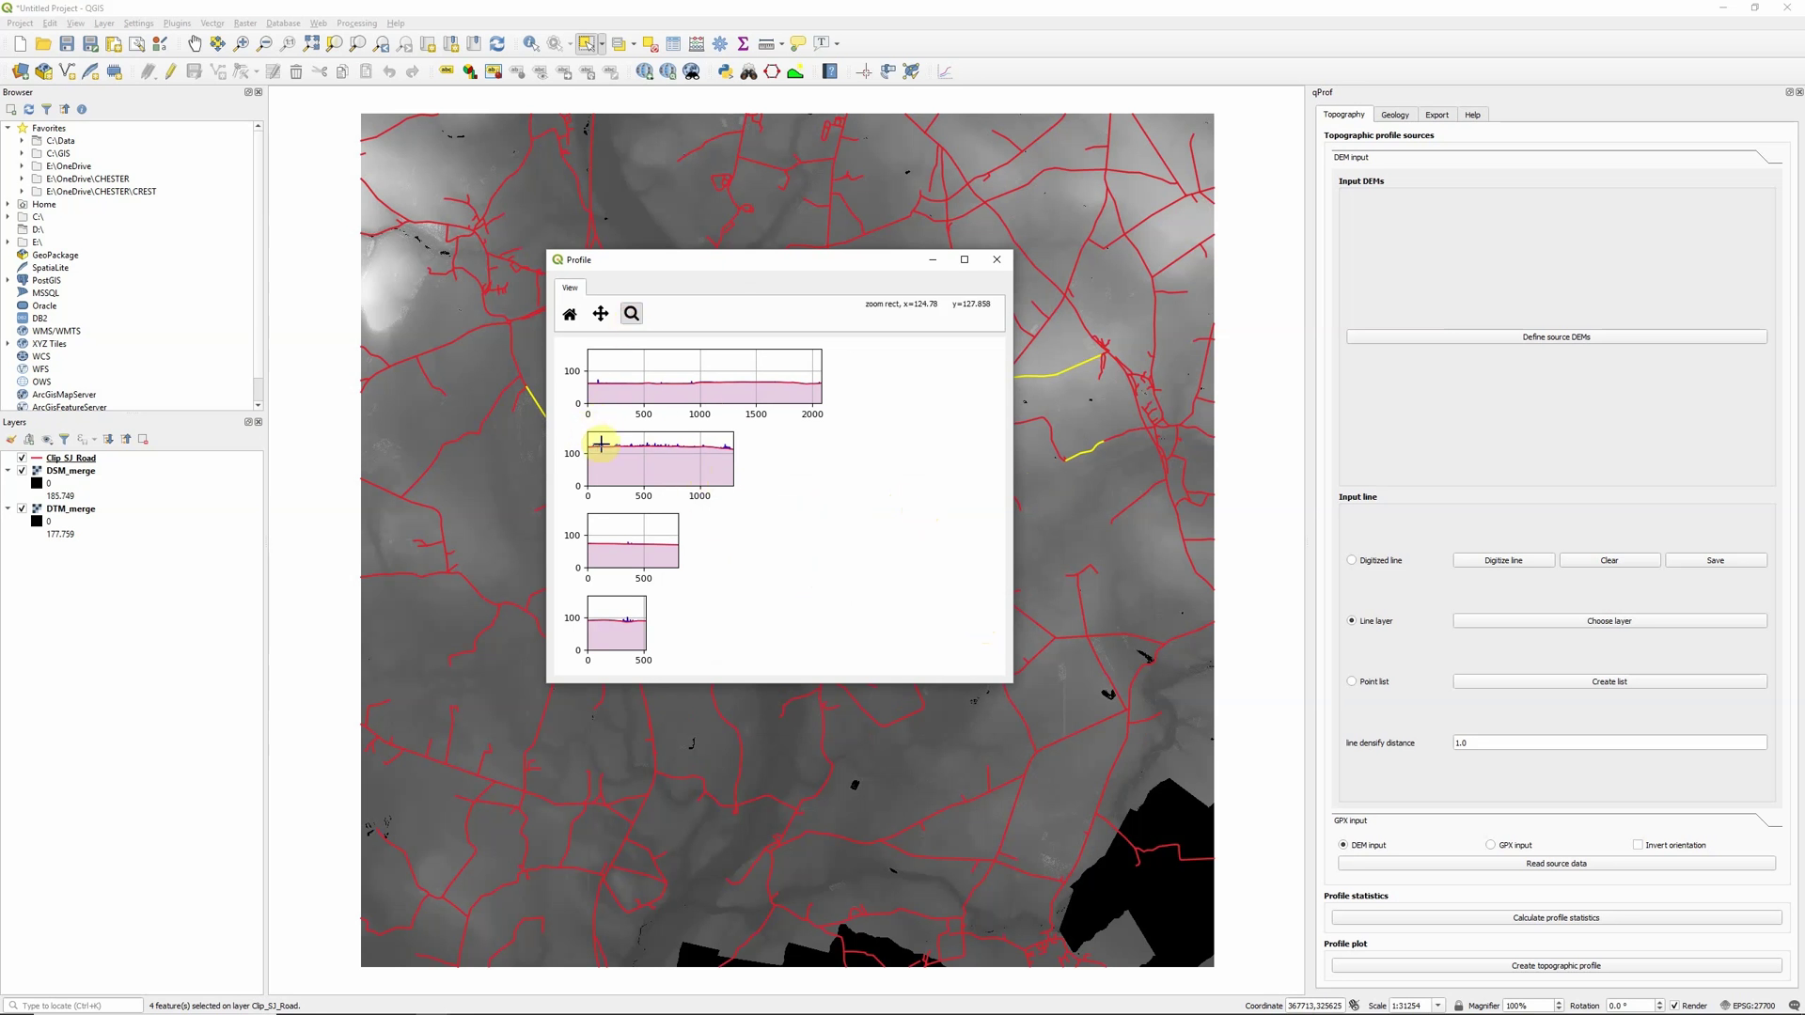
pyautogui.moveTo(590, 433); pyautogui.dragTo(636, 467)
pyautogui.click(629, 314)
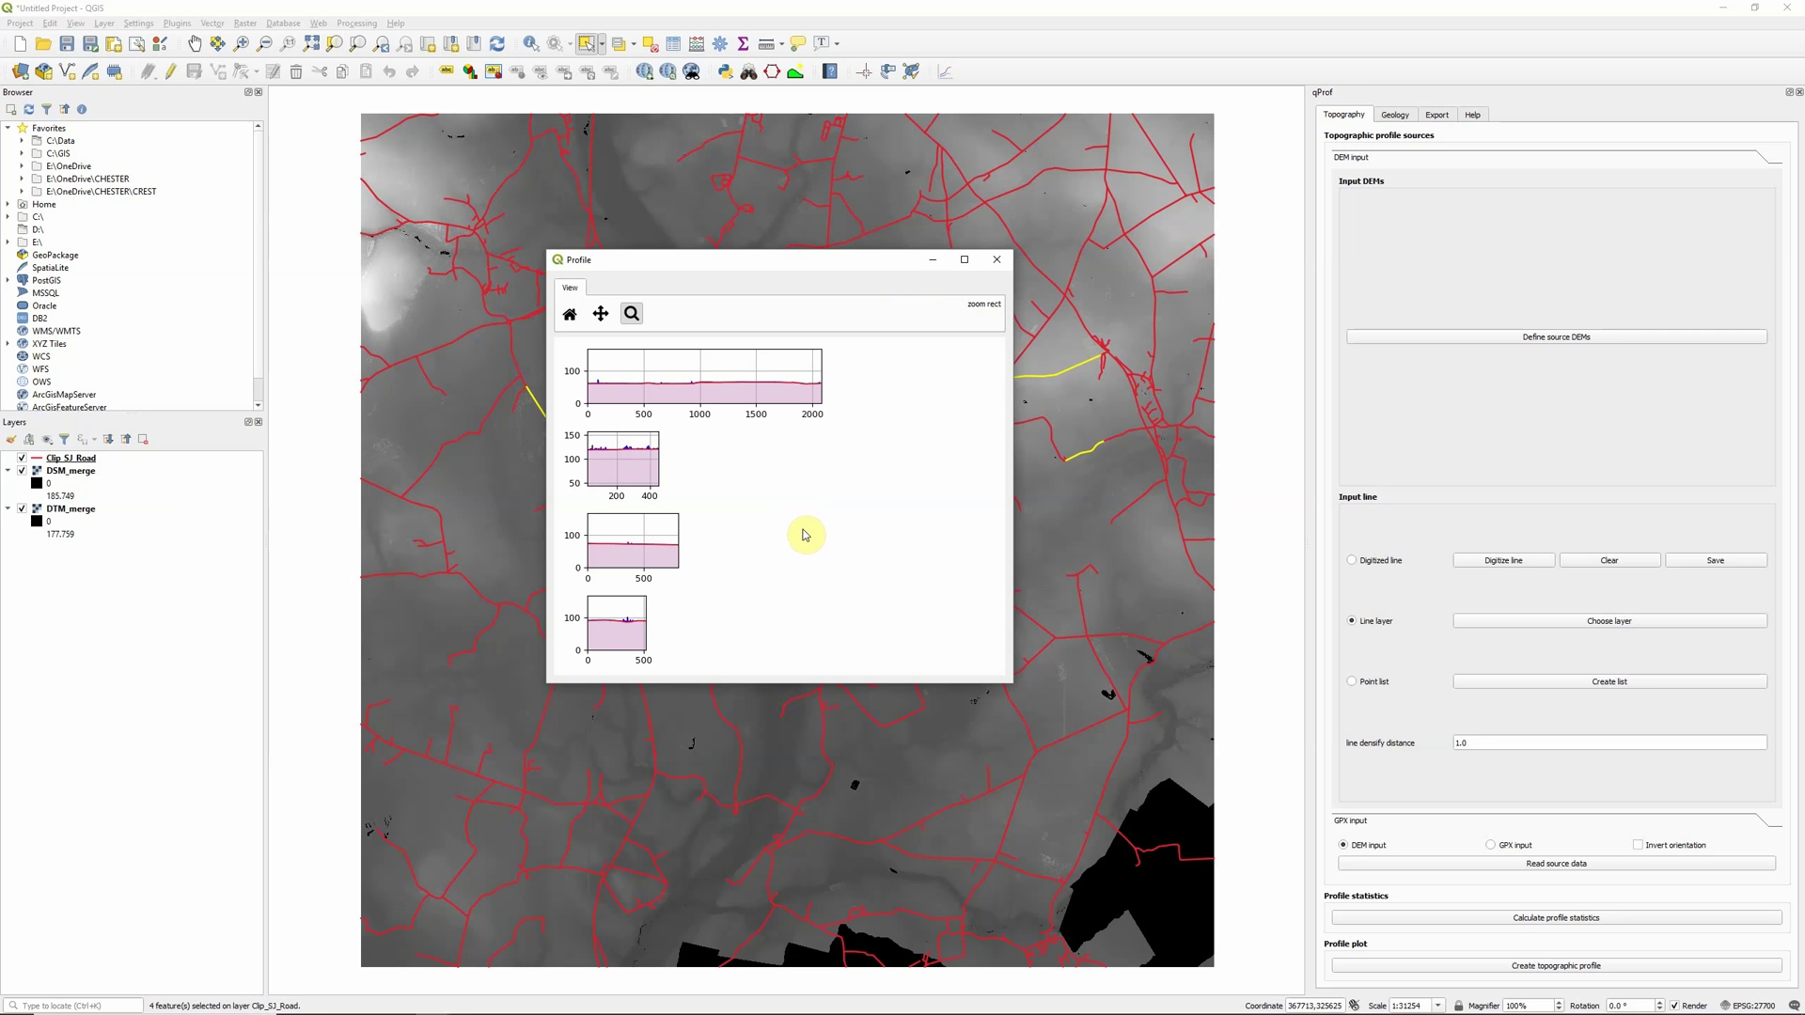
pyautogui.click(570, 315)
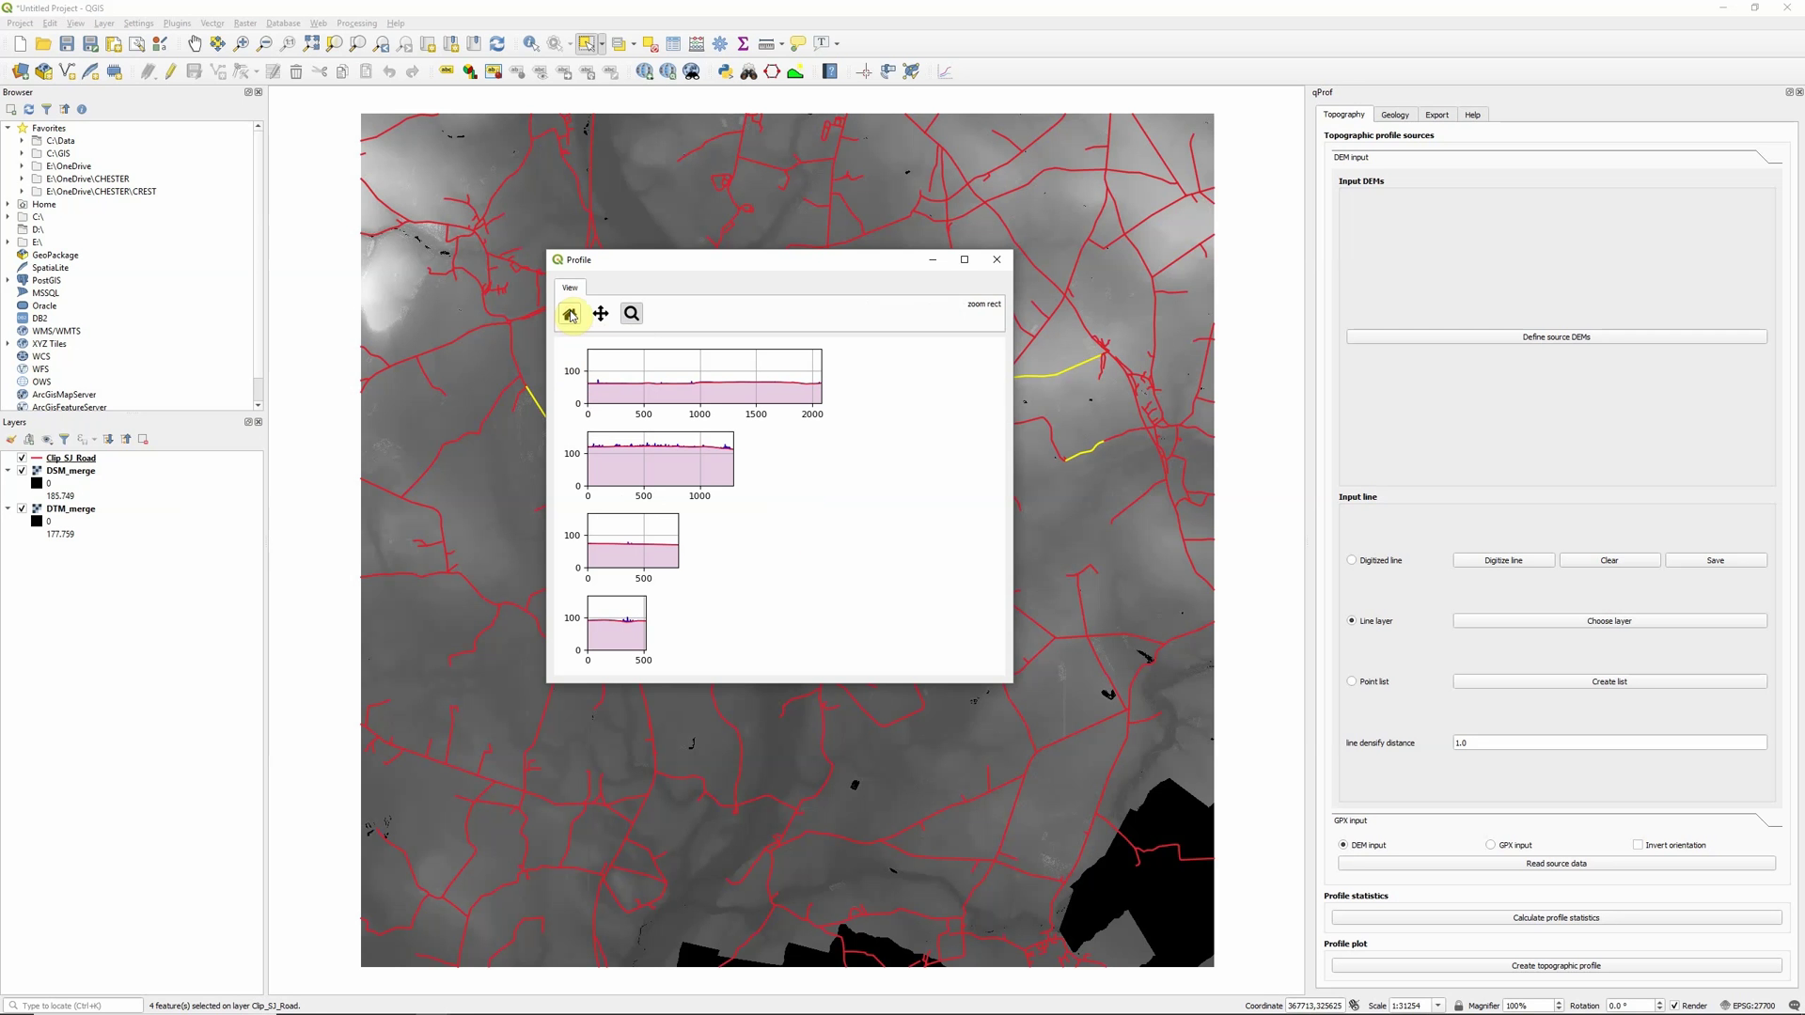
pyautogui.click(600, 314)
pyautogui.moveTo(763, 385)
pyautogui.mouseDown()
pyautogui.moveTo(715, 386)
pyautogui.moveTo(749, 392)
pyautogui.mouseUp()
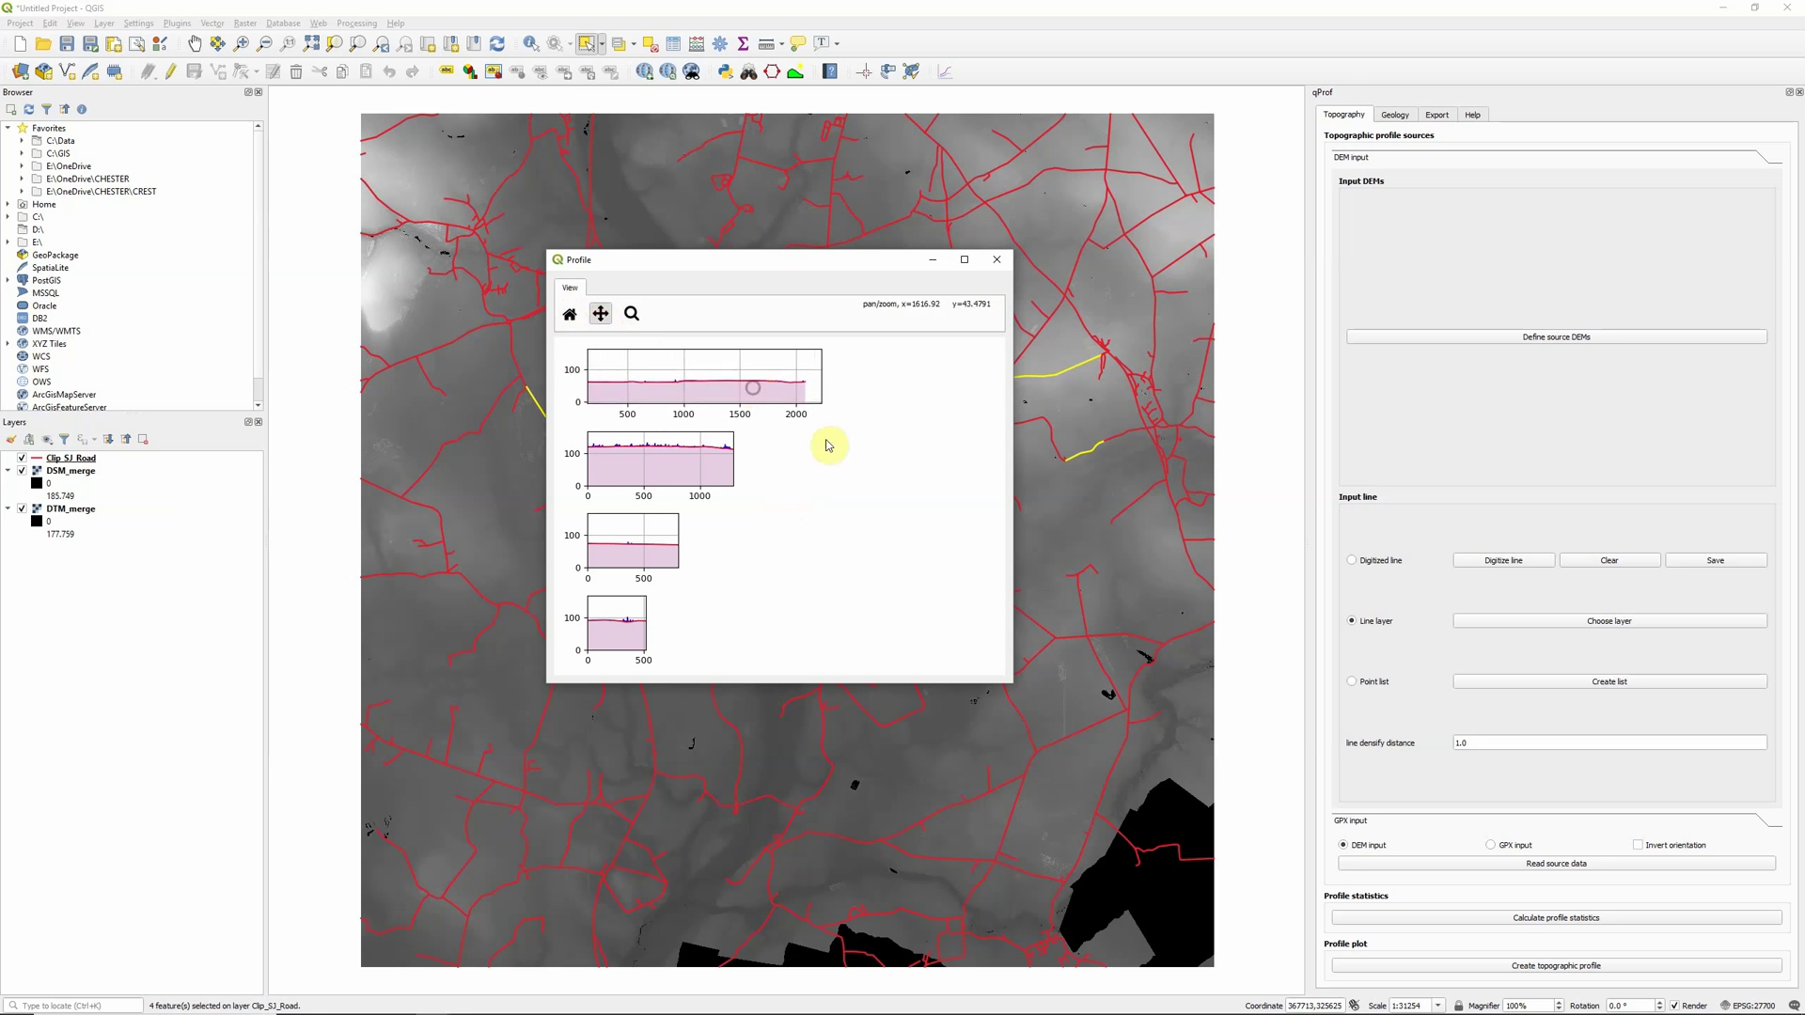
# Step: Maximize and close the profile plots, then reopen the topographic plot parameters
pyautogui.click(964, 259)
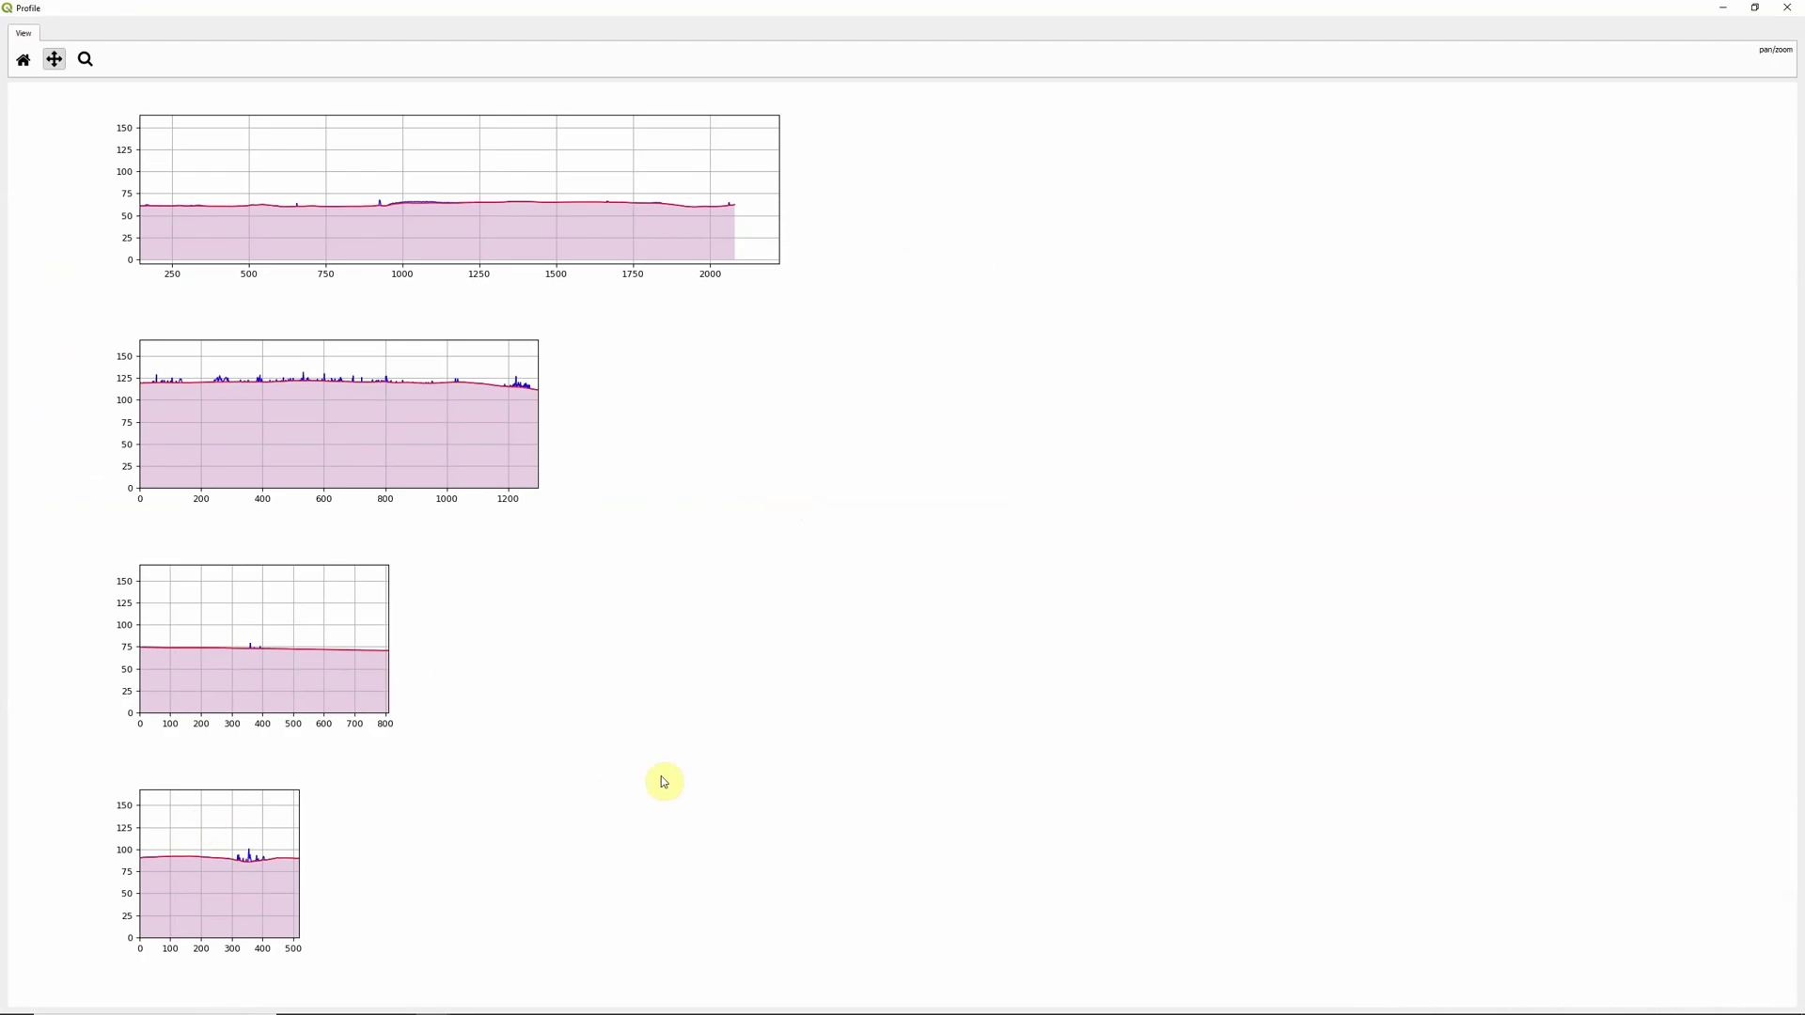
pyautogui.click(1789, 8)
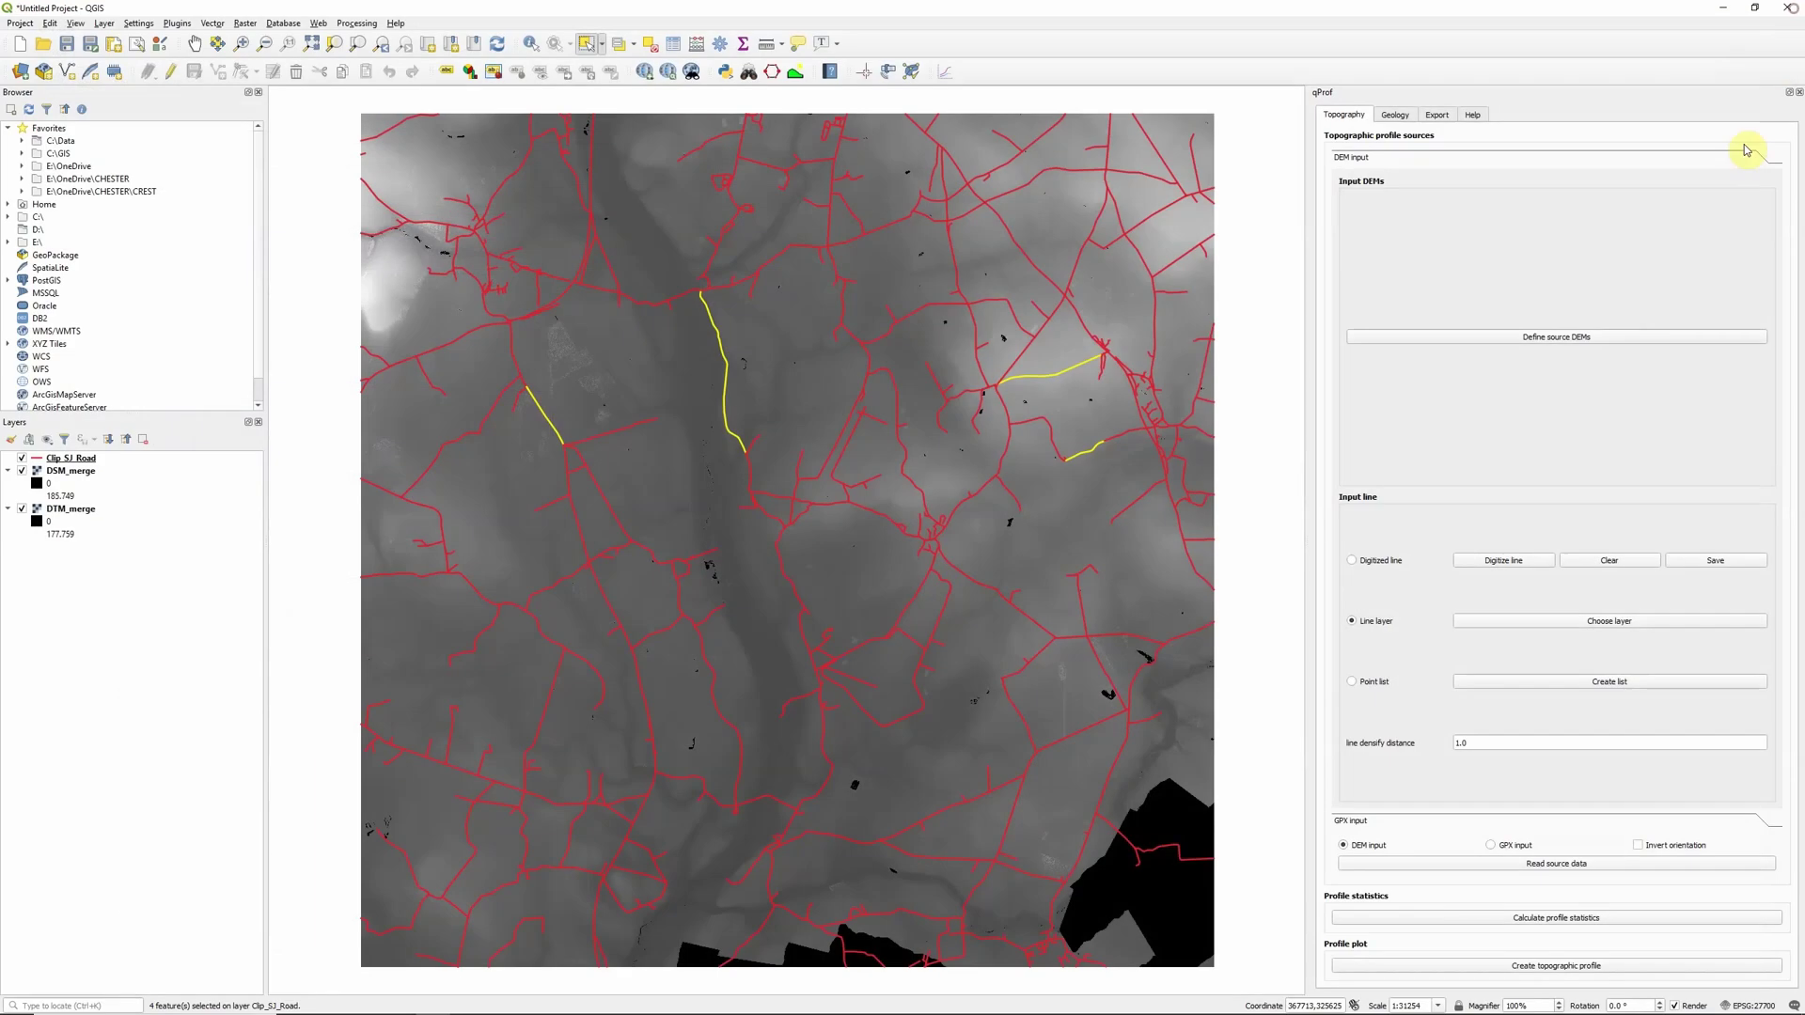
pyautogui.click(1485, 968)
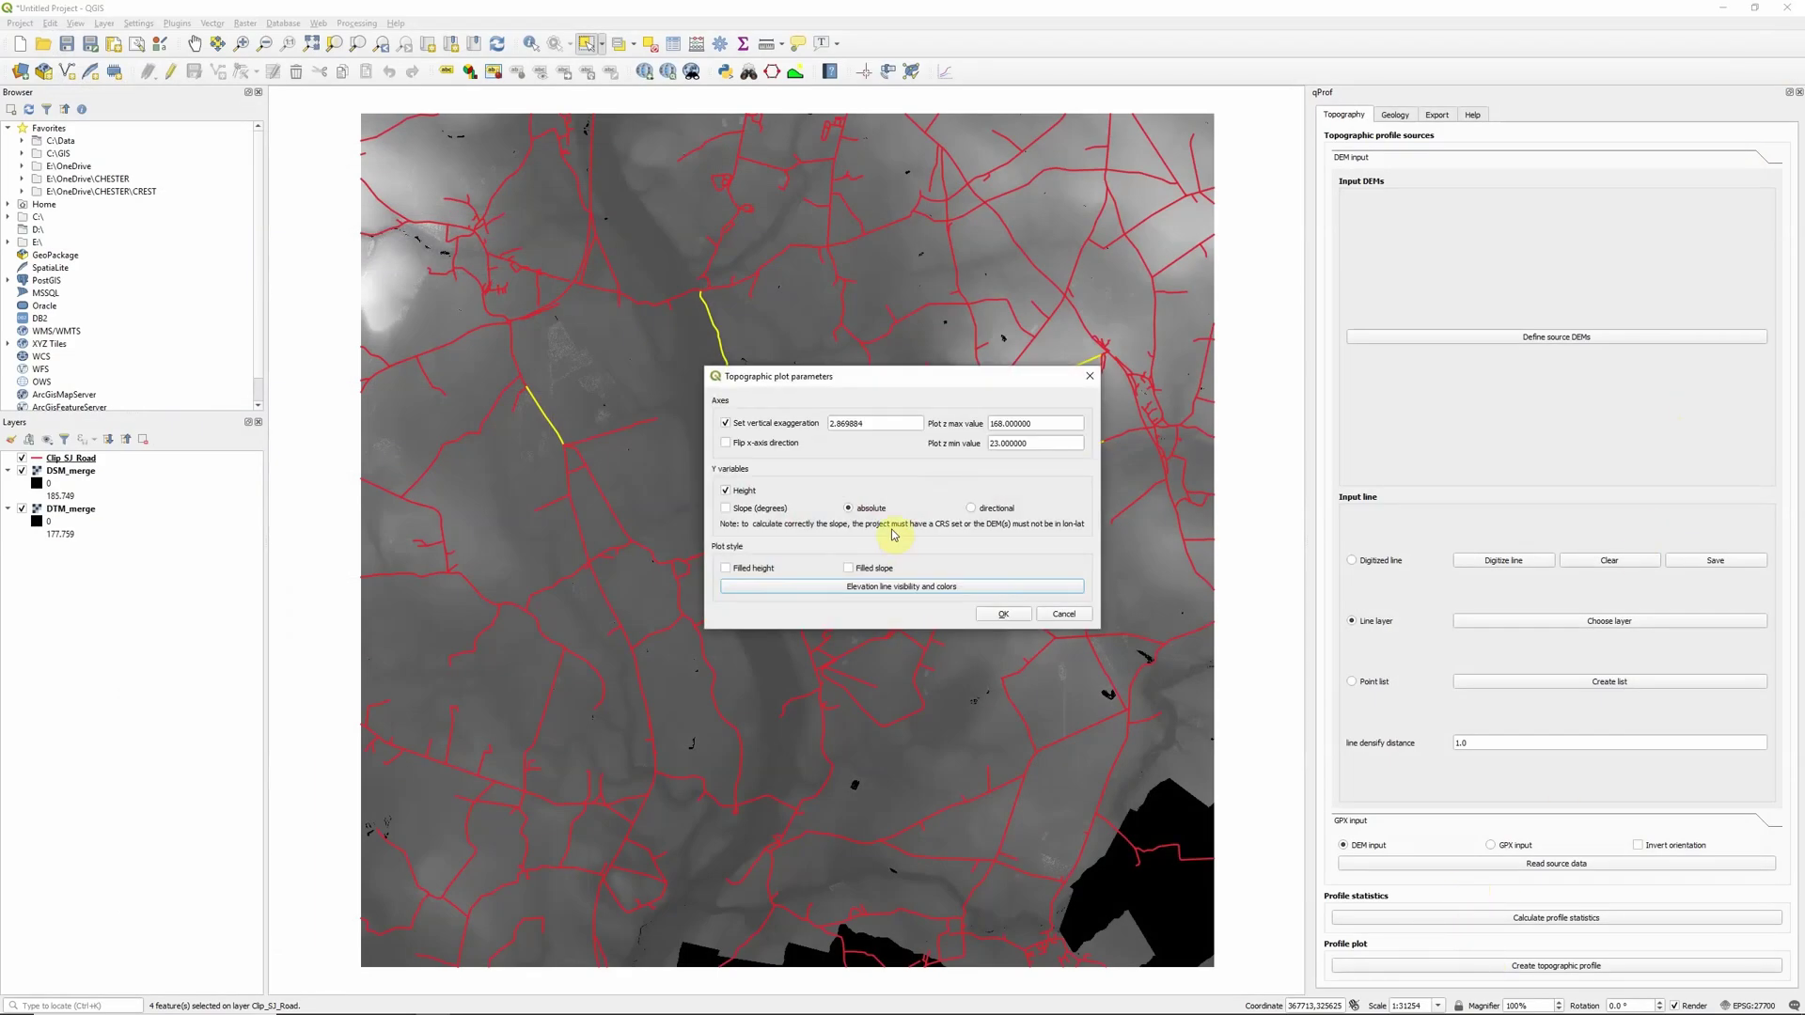
# Step: Cancel replotting and export the profile figure as prof1.pdf in the TestProf folder
pyautogui.click(1063, 614)
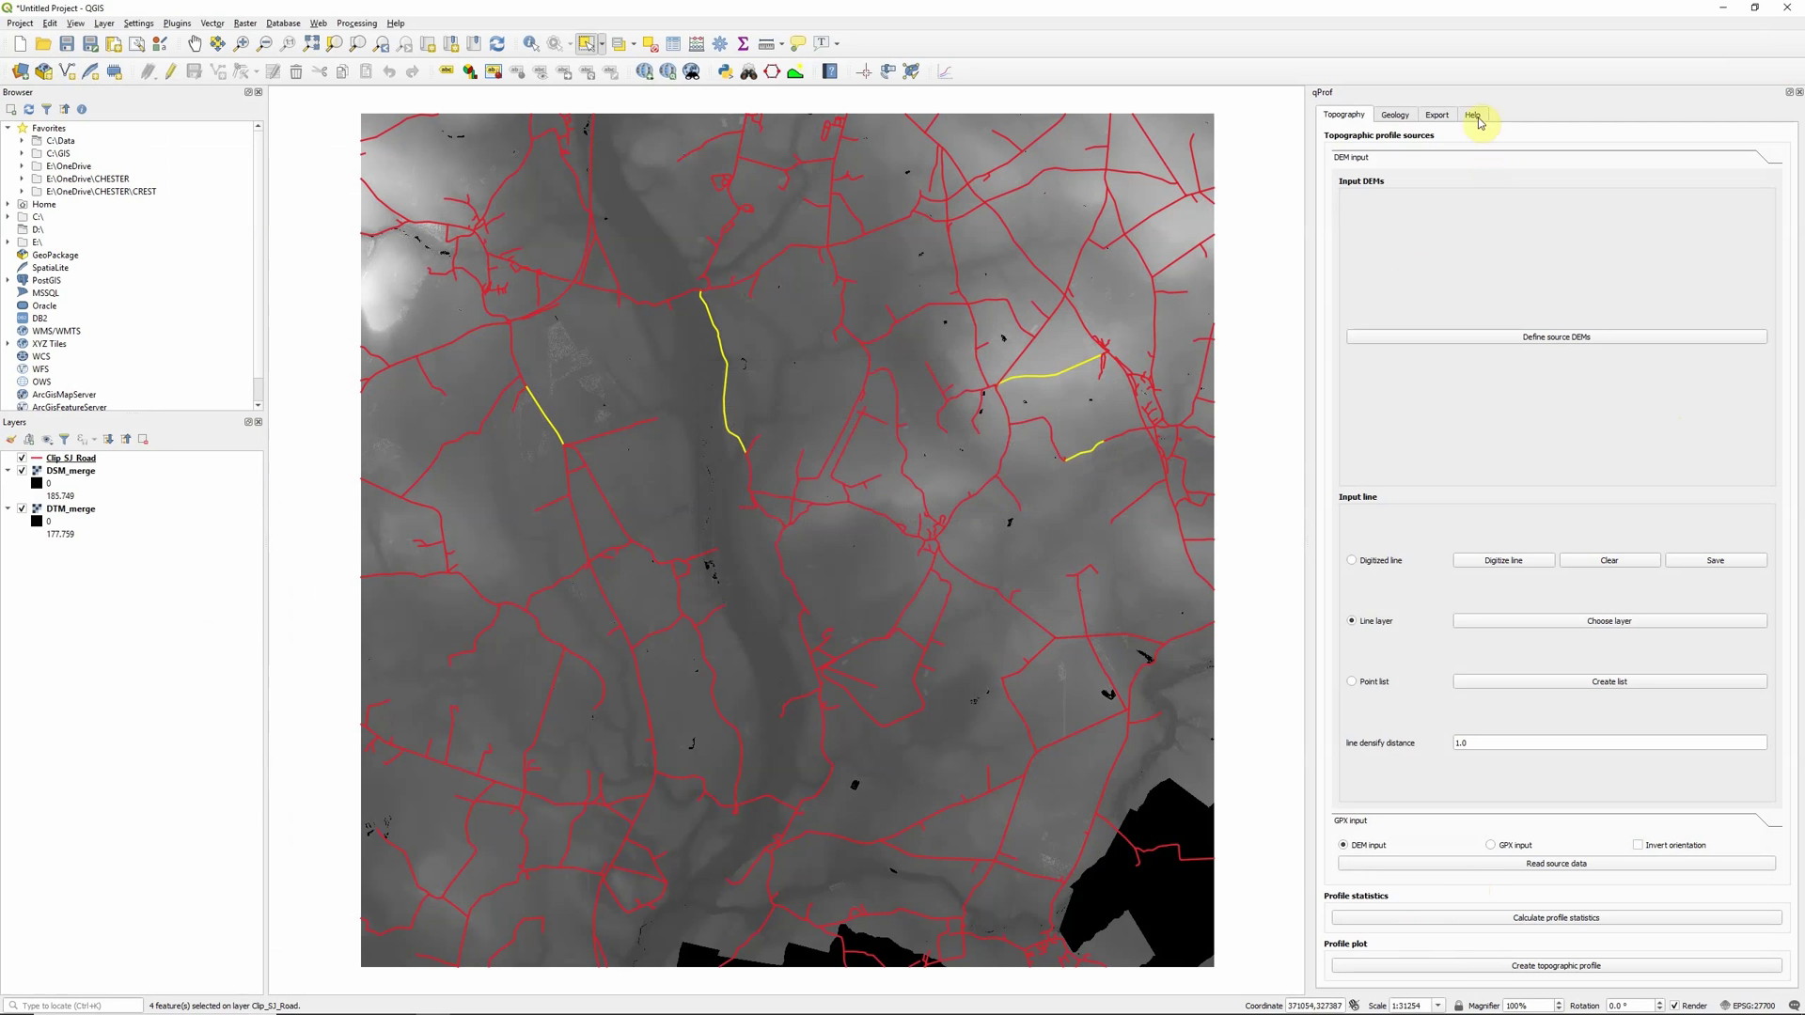
pyautogui.click(1435, 119)
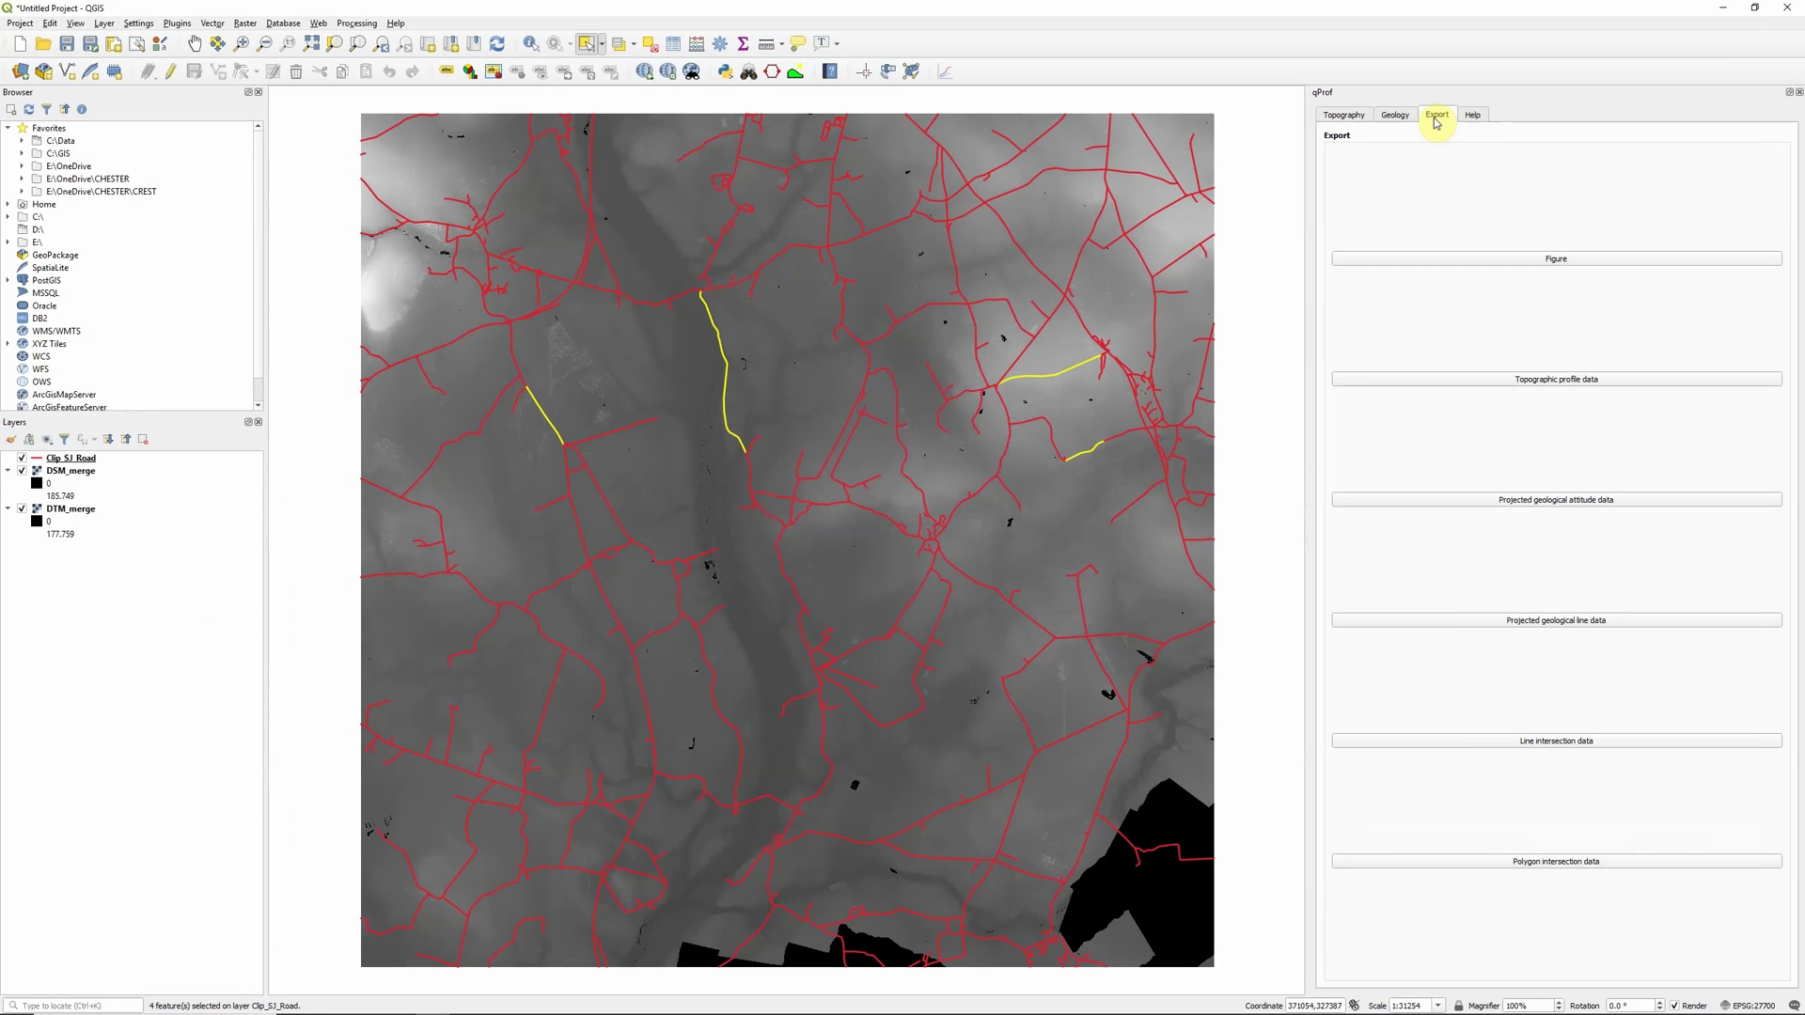
pyautogui.click(1461, 263)
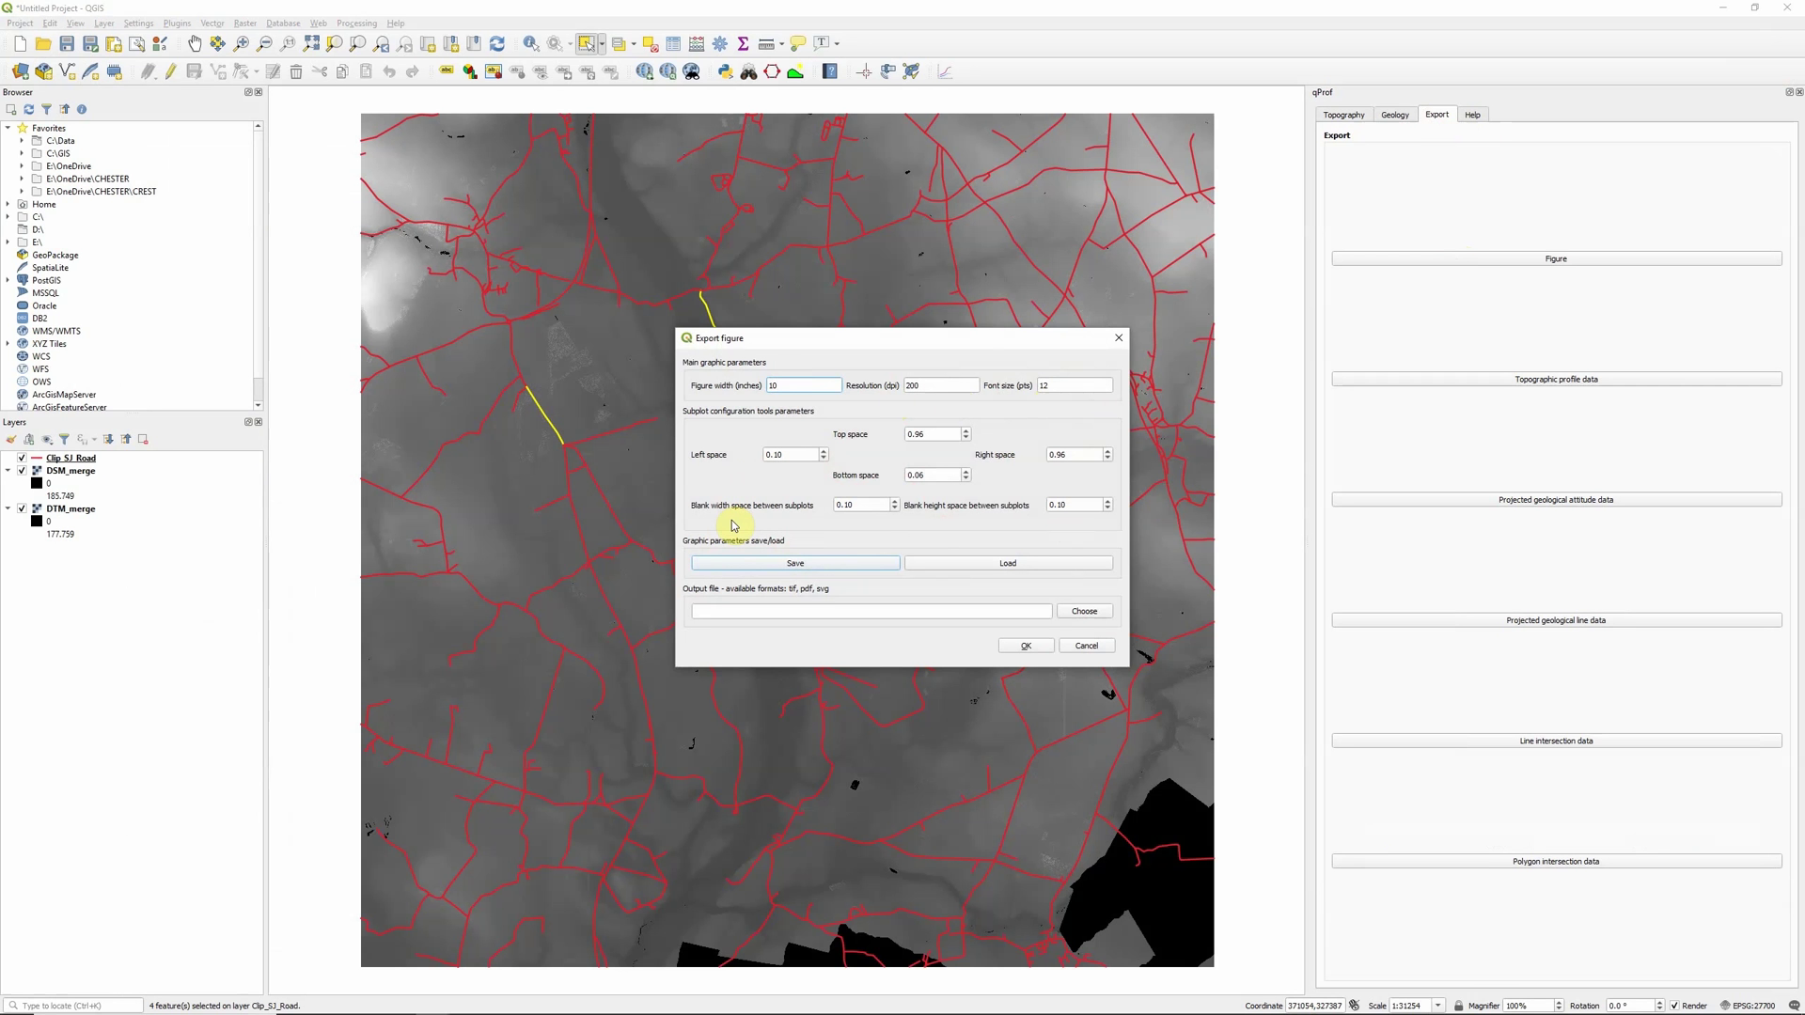
pyautogui.click(1089, 612)
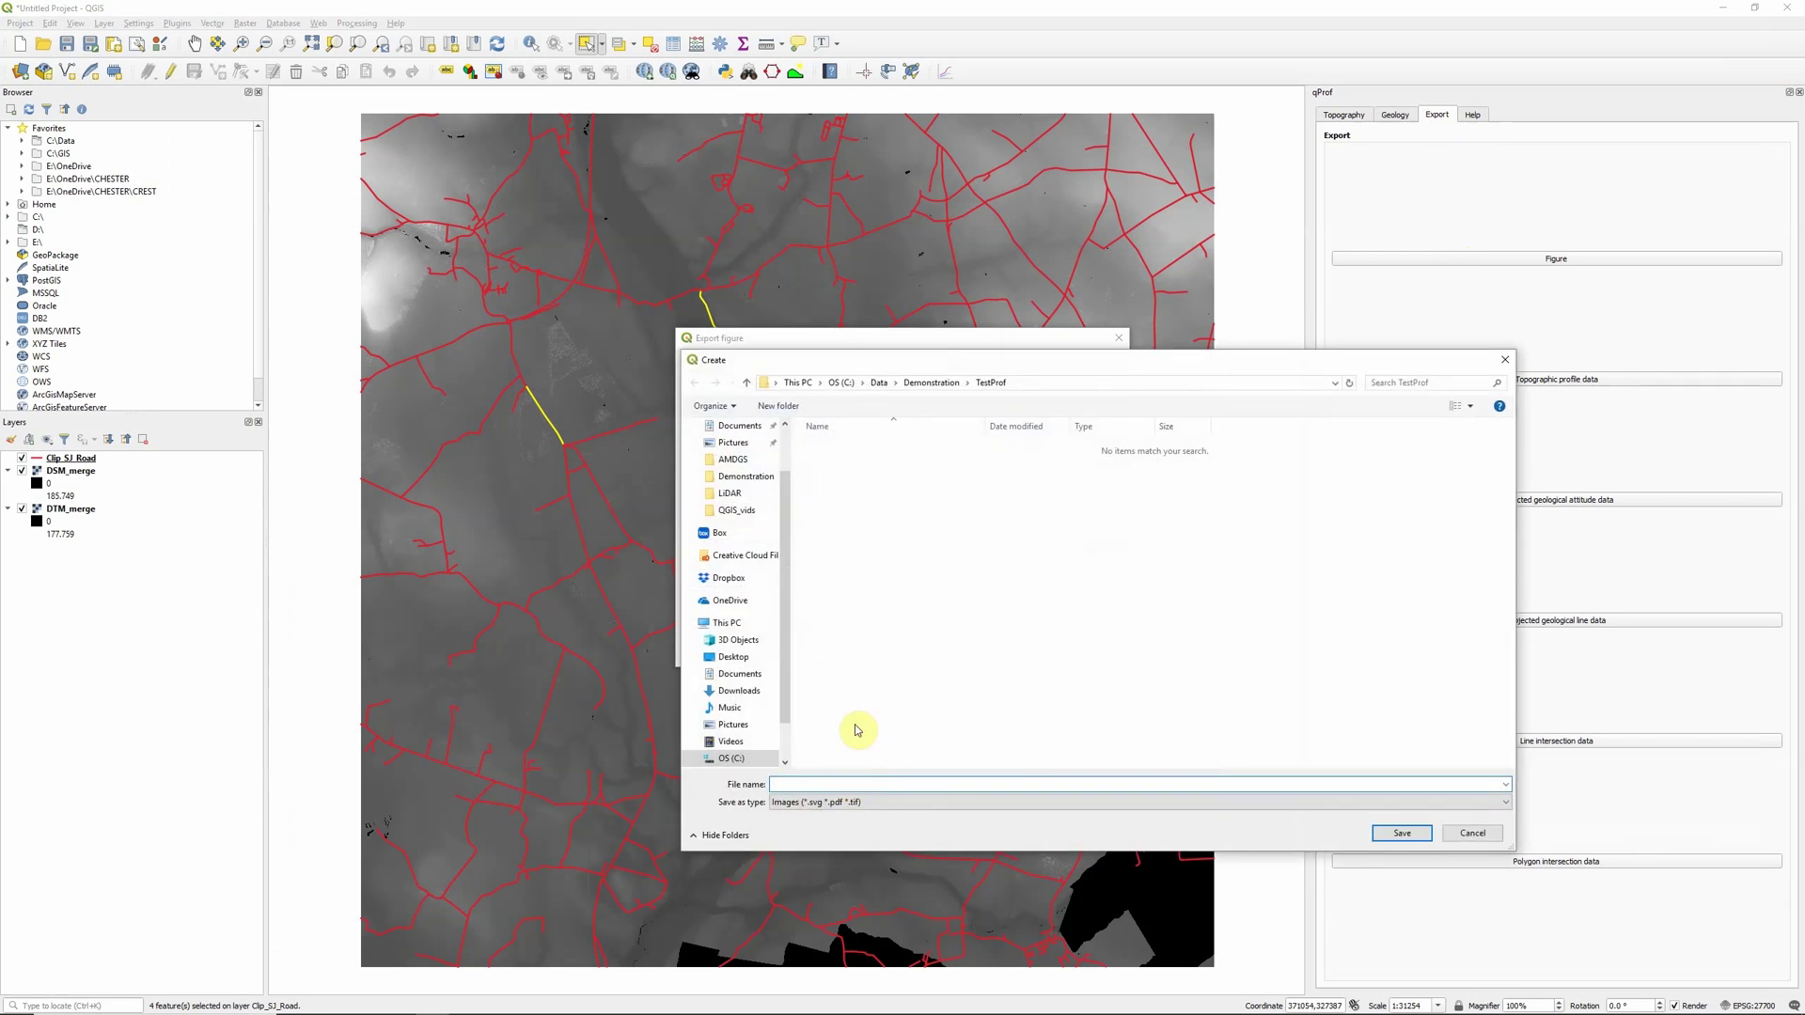
pyautogui.write('prof1.pdf')
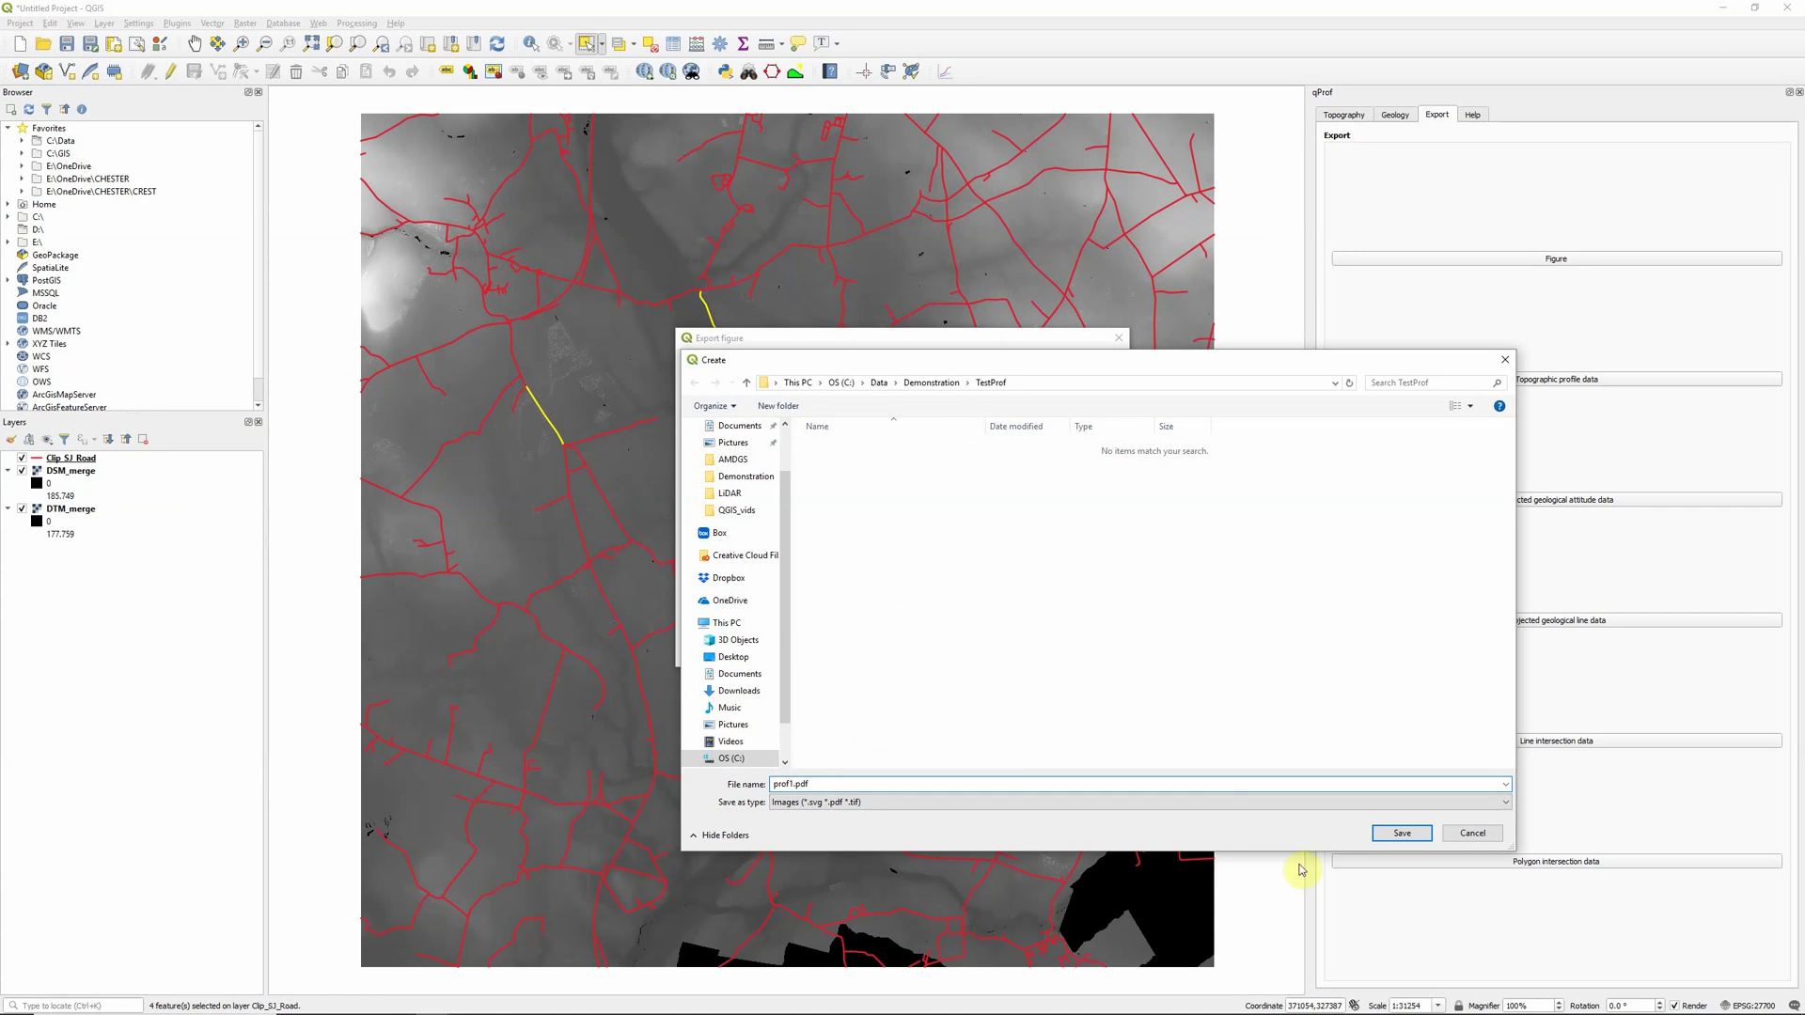
pyautogui.click(1401, 833)
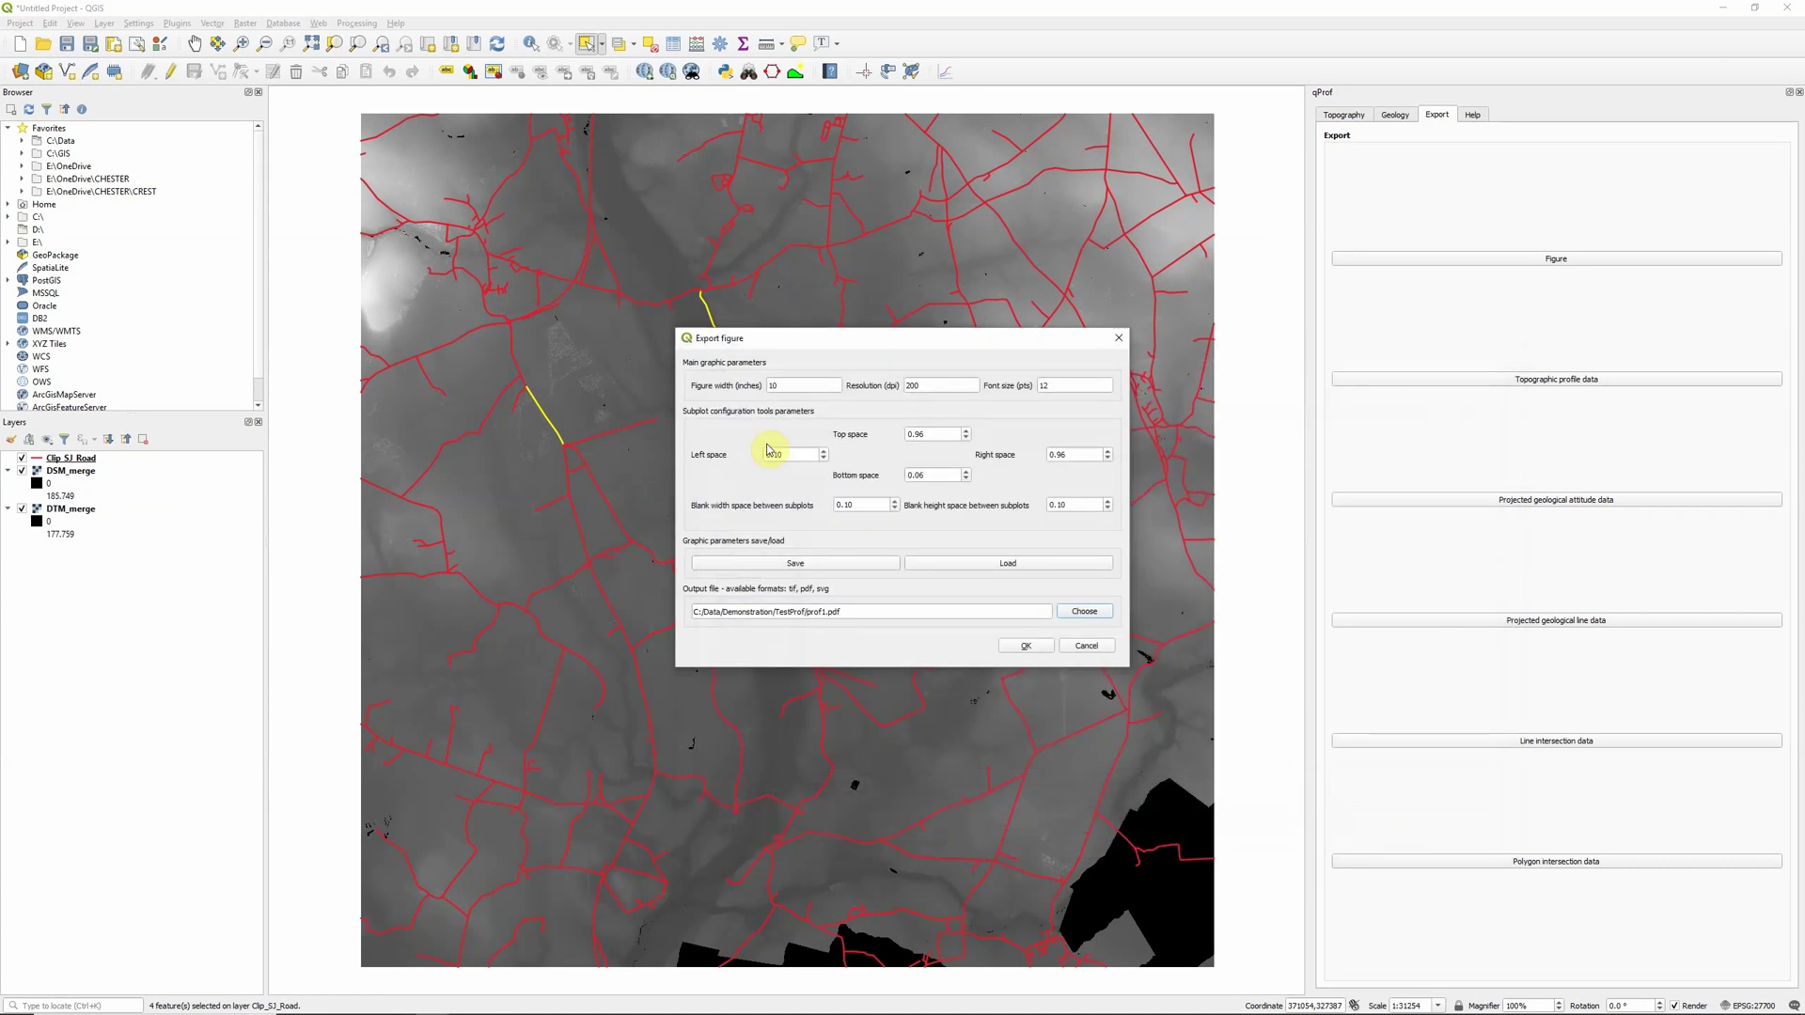
pyautogui.click(1024, 651)
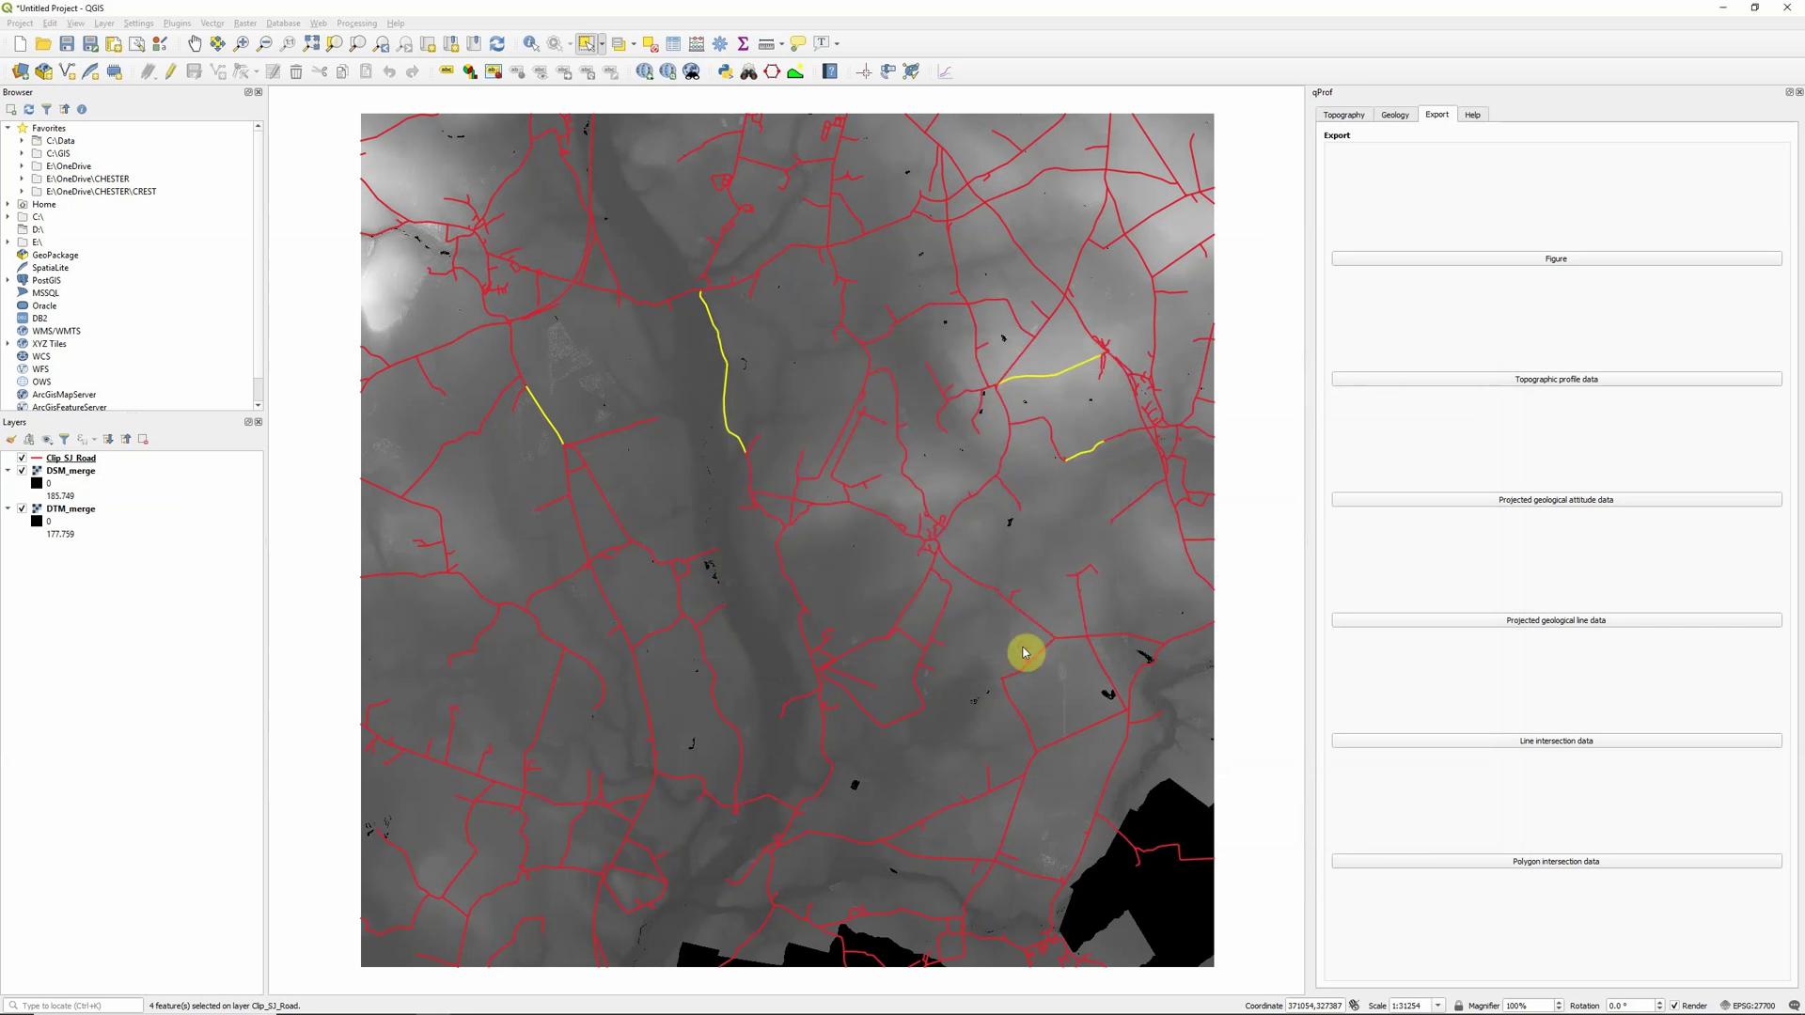
# Step: Open prof1.pdf from TestProf in Acrobat to check the four profiles, then close it
pyautogui.click(926, 530)
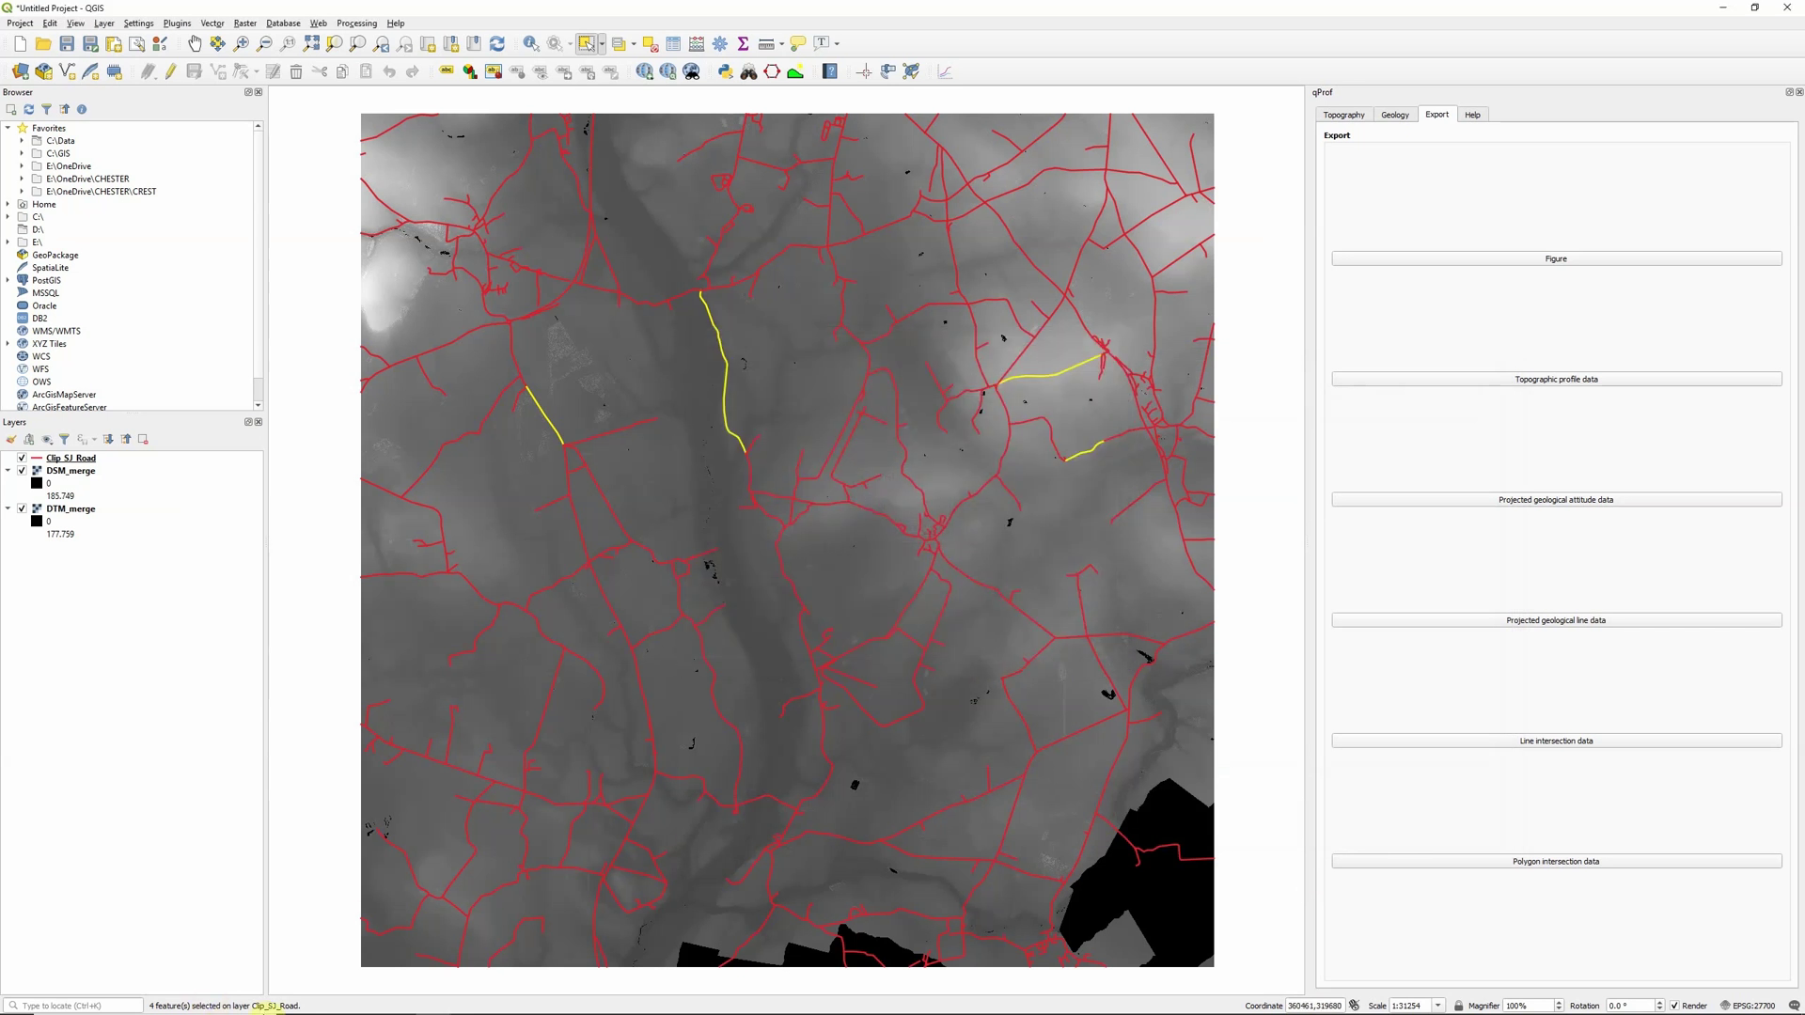
pyautogui.click(369, 1004)
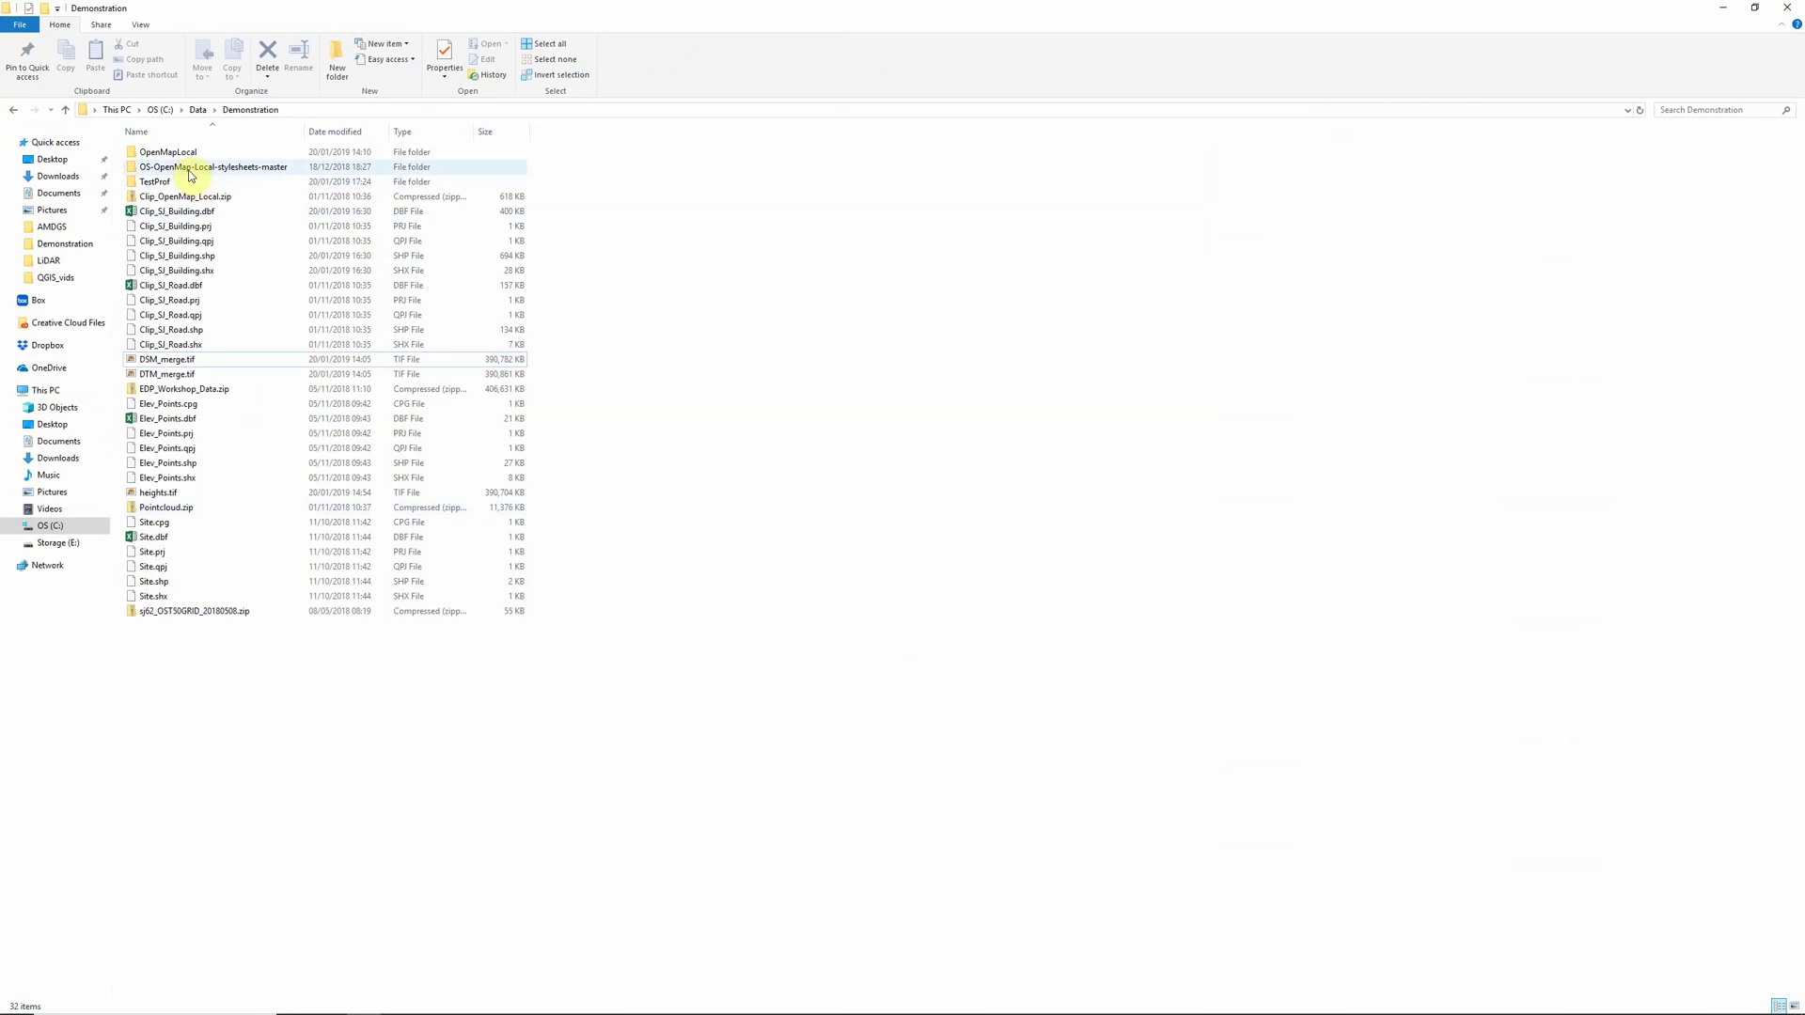
pyautogui.click(155, 182)
pyautogui.doubleClick(155, 182)
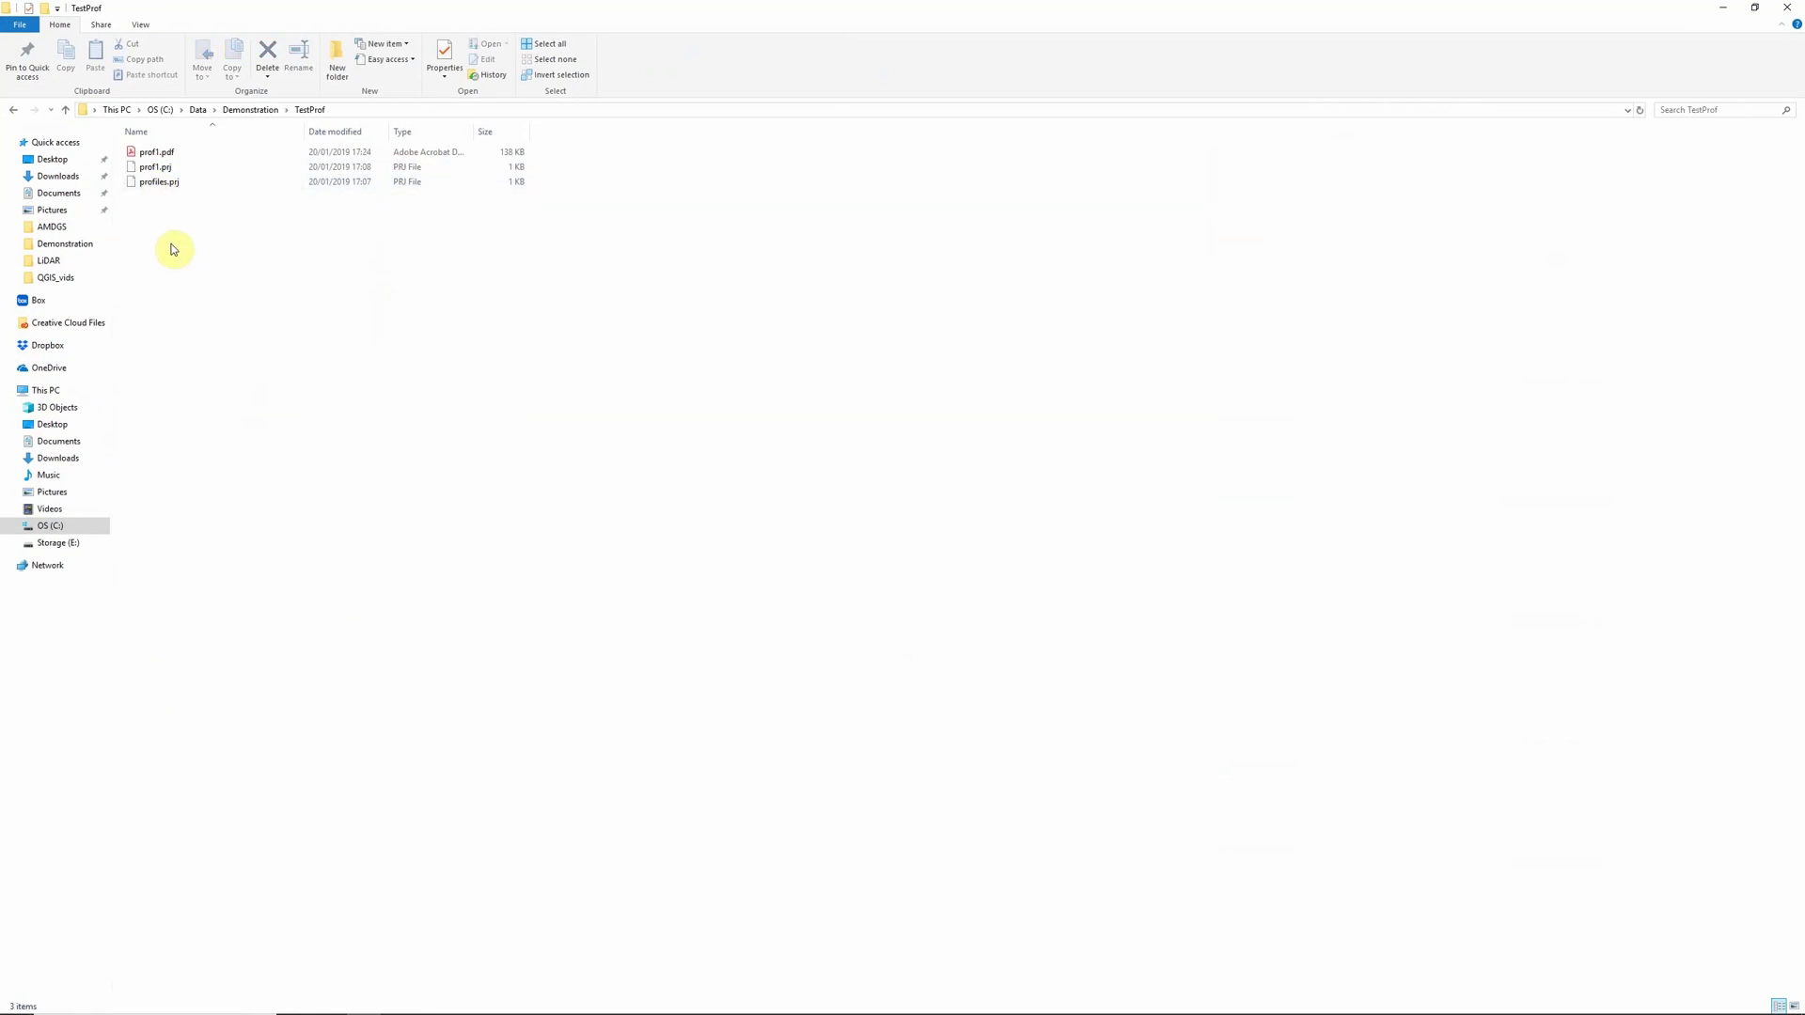
pyautogui.click(165, 155)
pyautogui.doubleClick(165, 154)
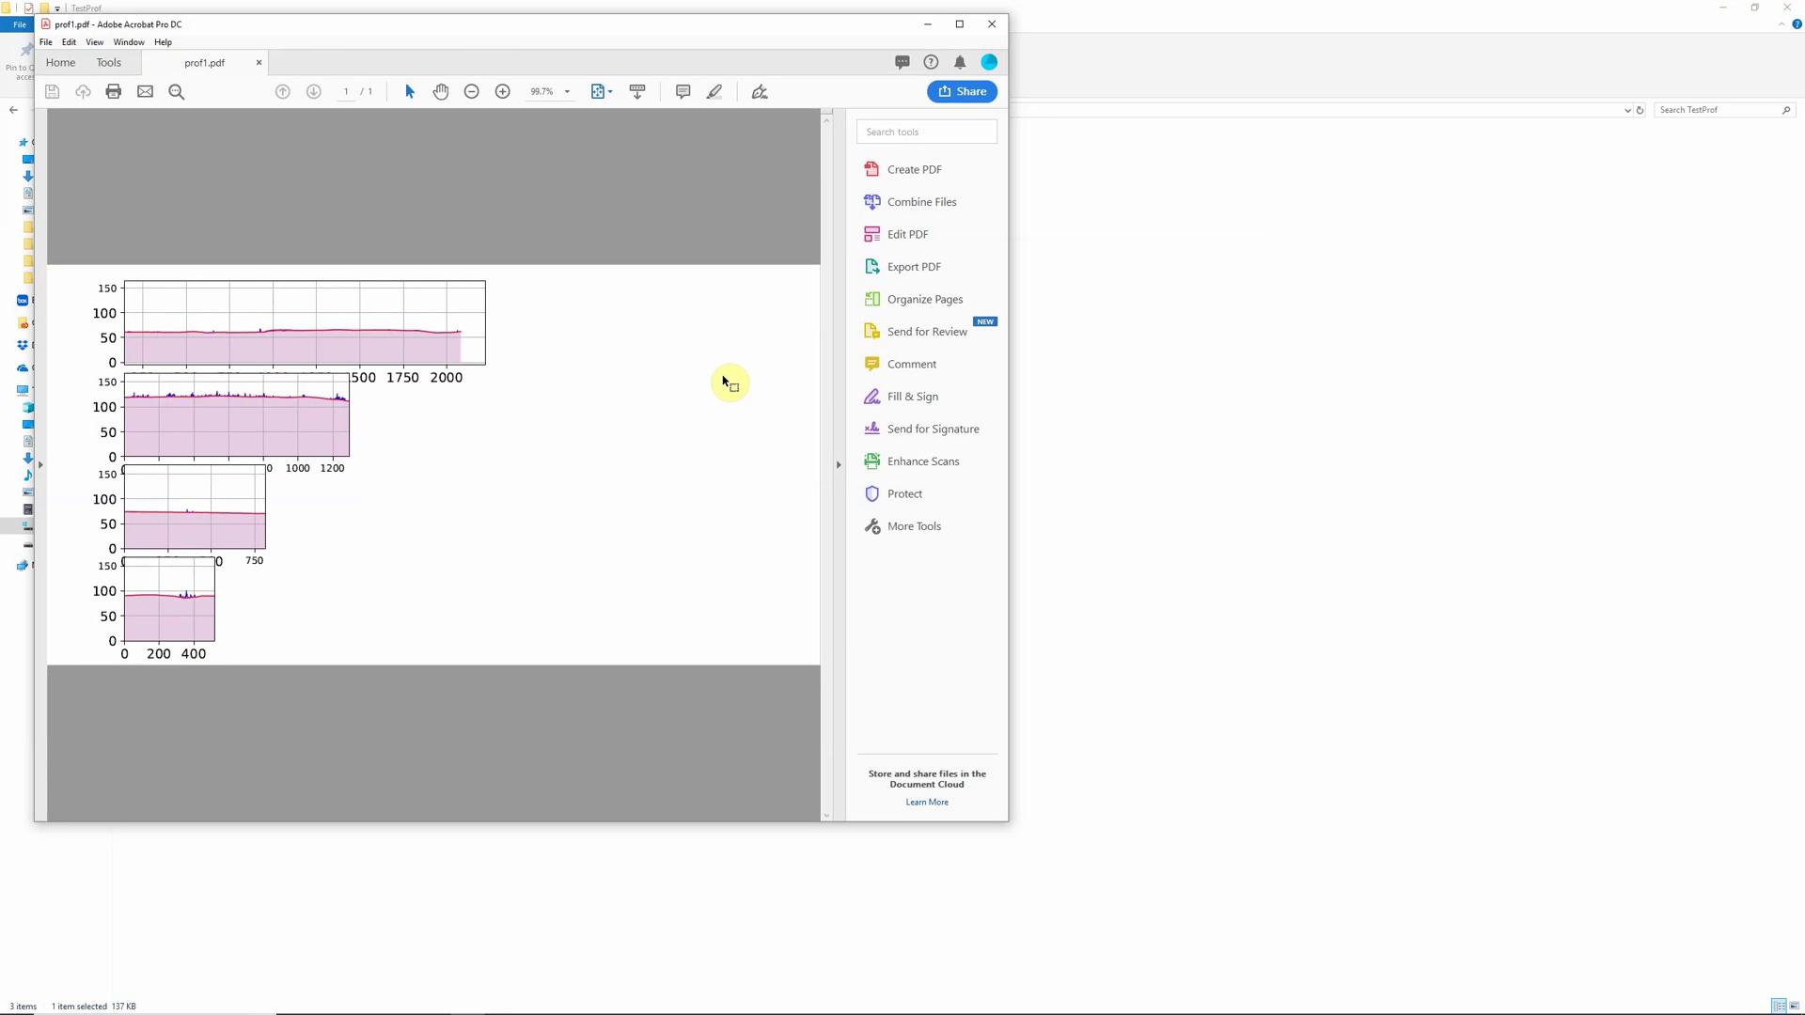
pyautogui.click(994, 25)
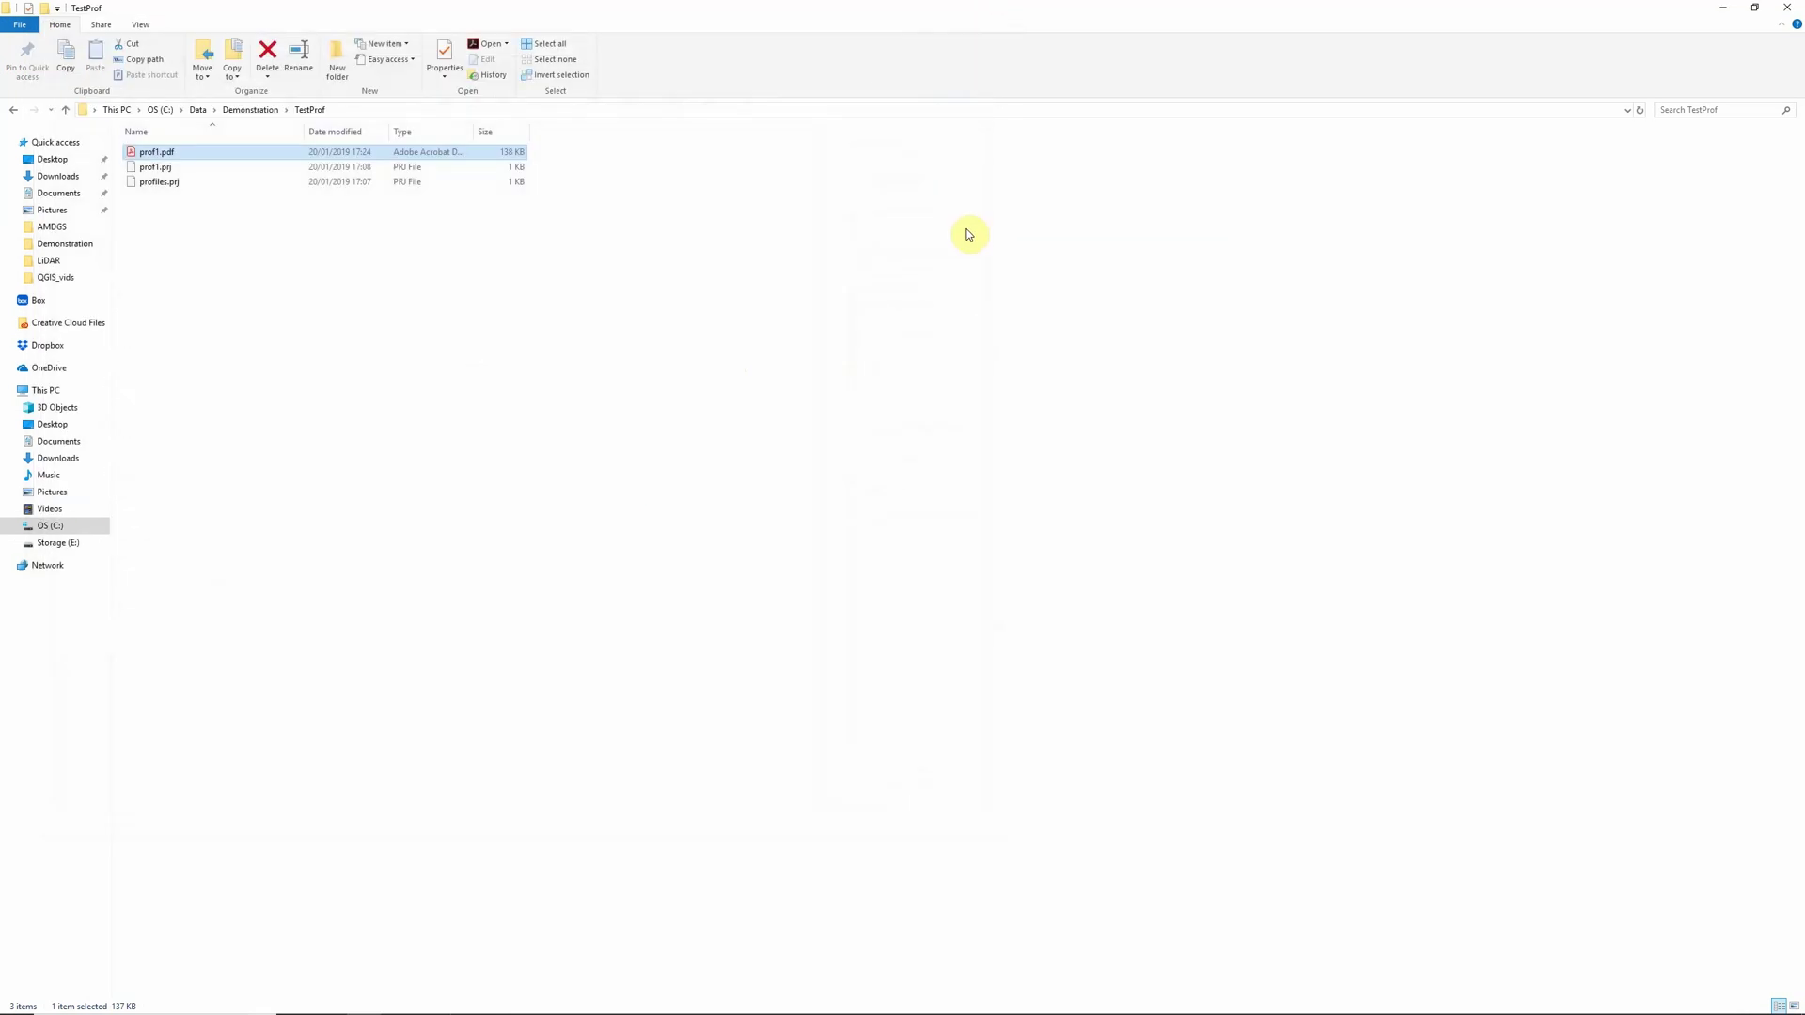
# Step: Export the four roads' topographic profile data as profile.csv in TestProf
pyautogui.click(1723, 16)
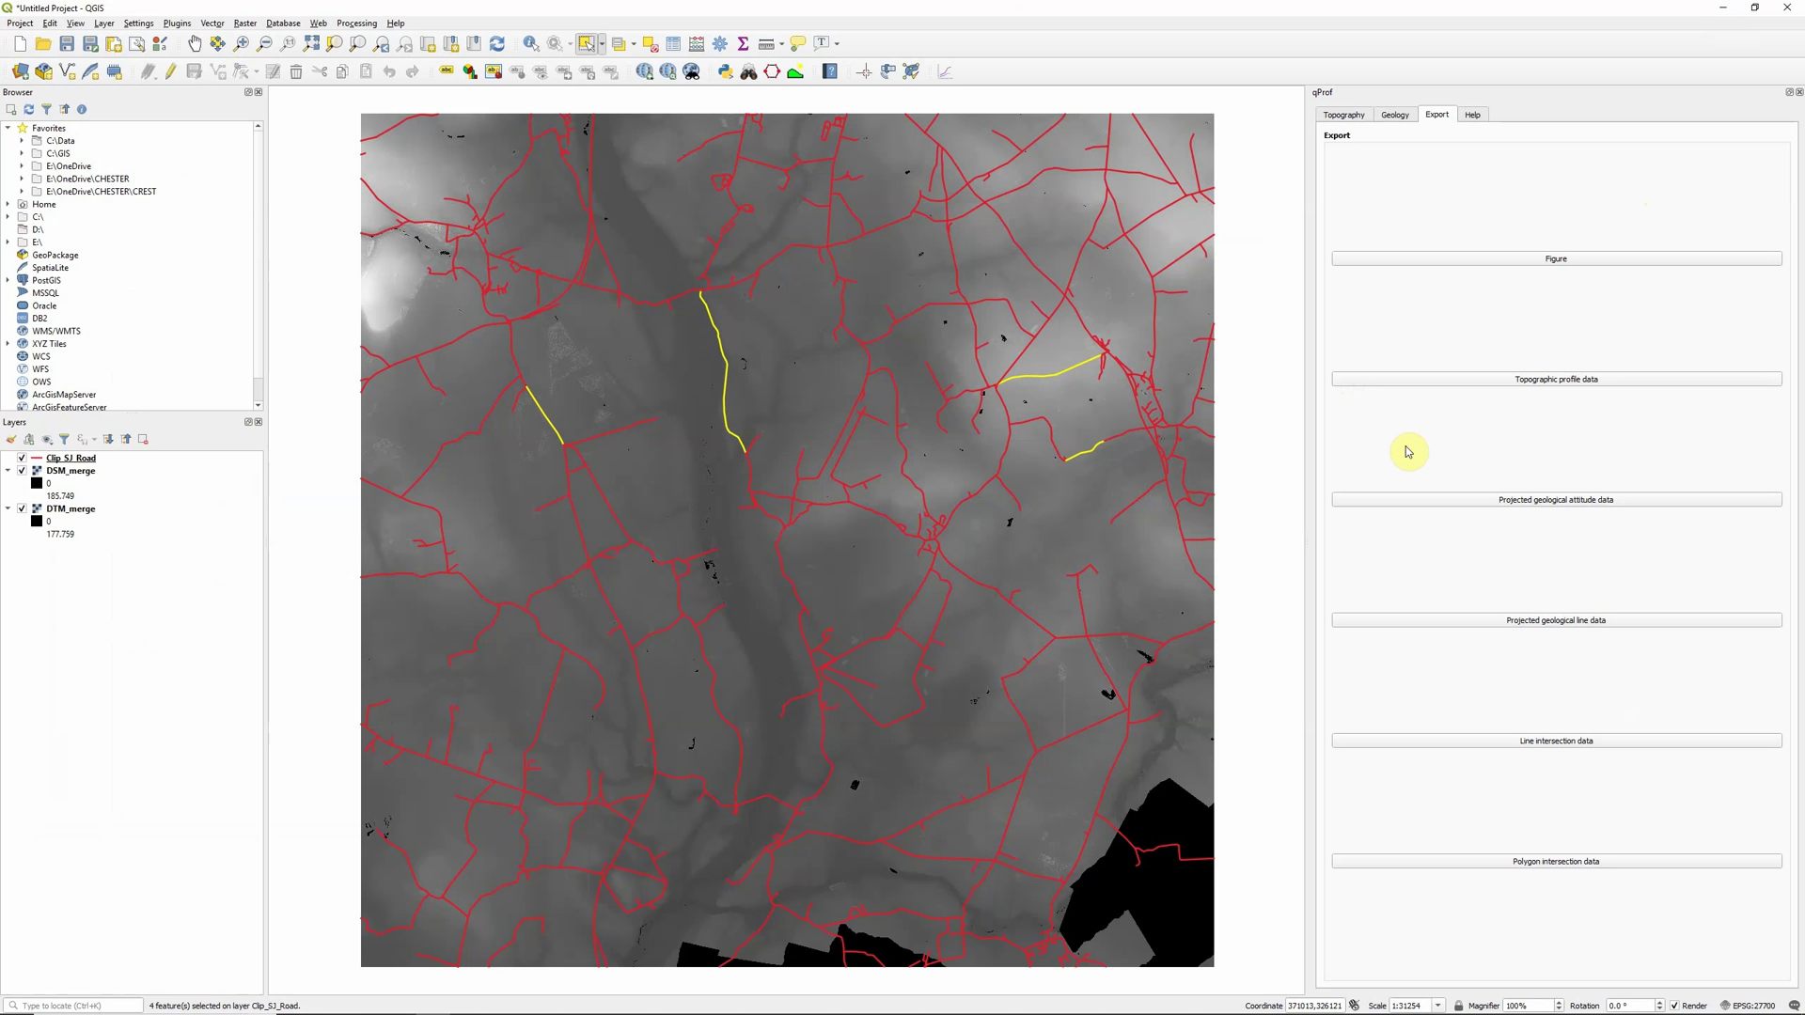
pyautogui.click(1514, 384)
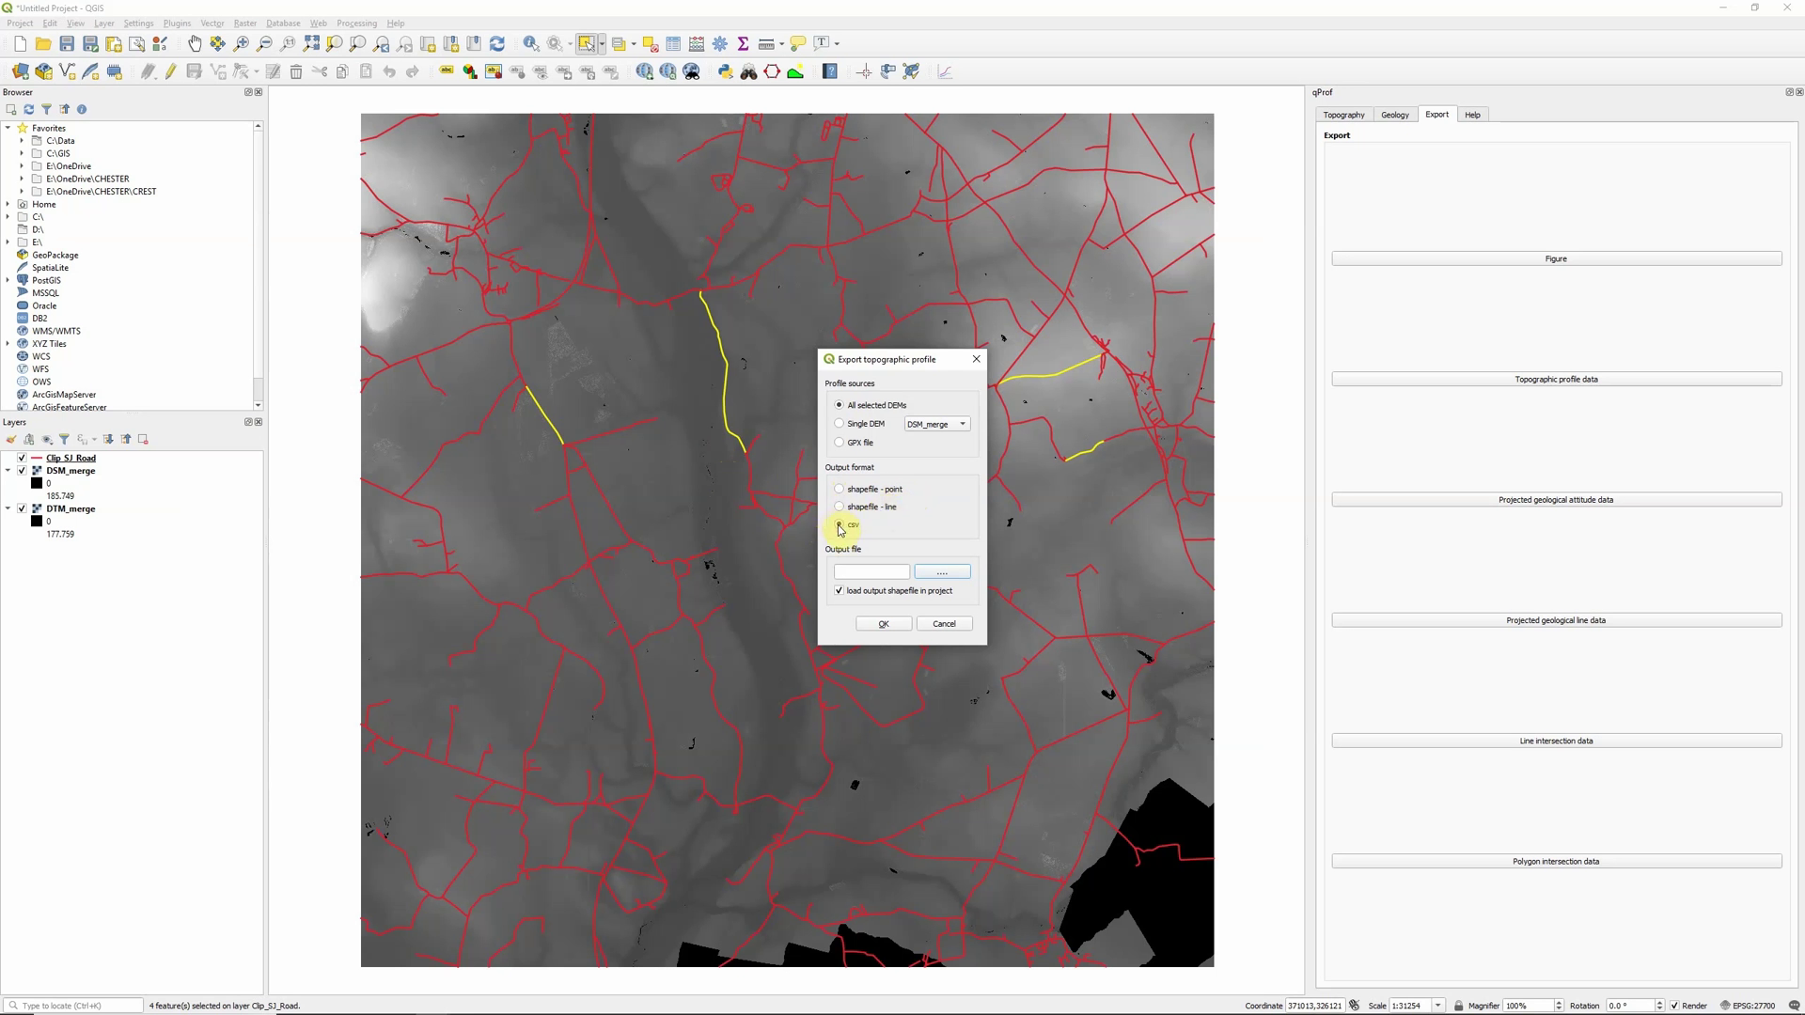
pyautogui.click(933, 572)
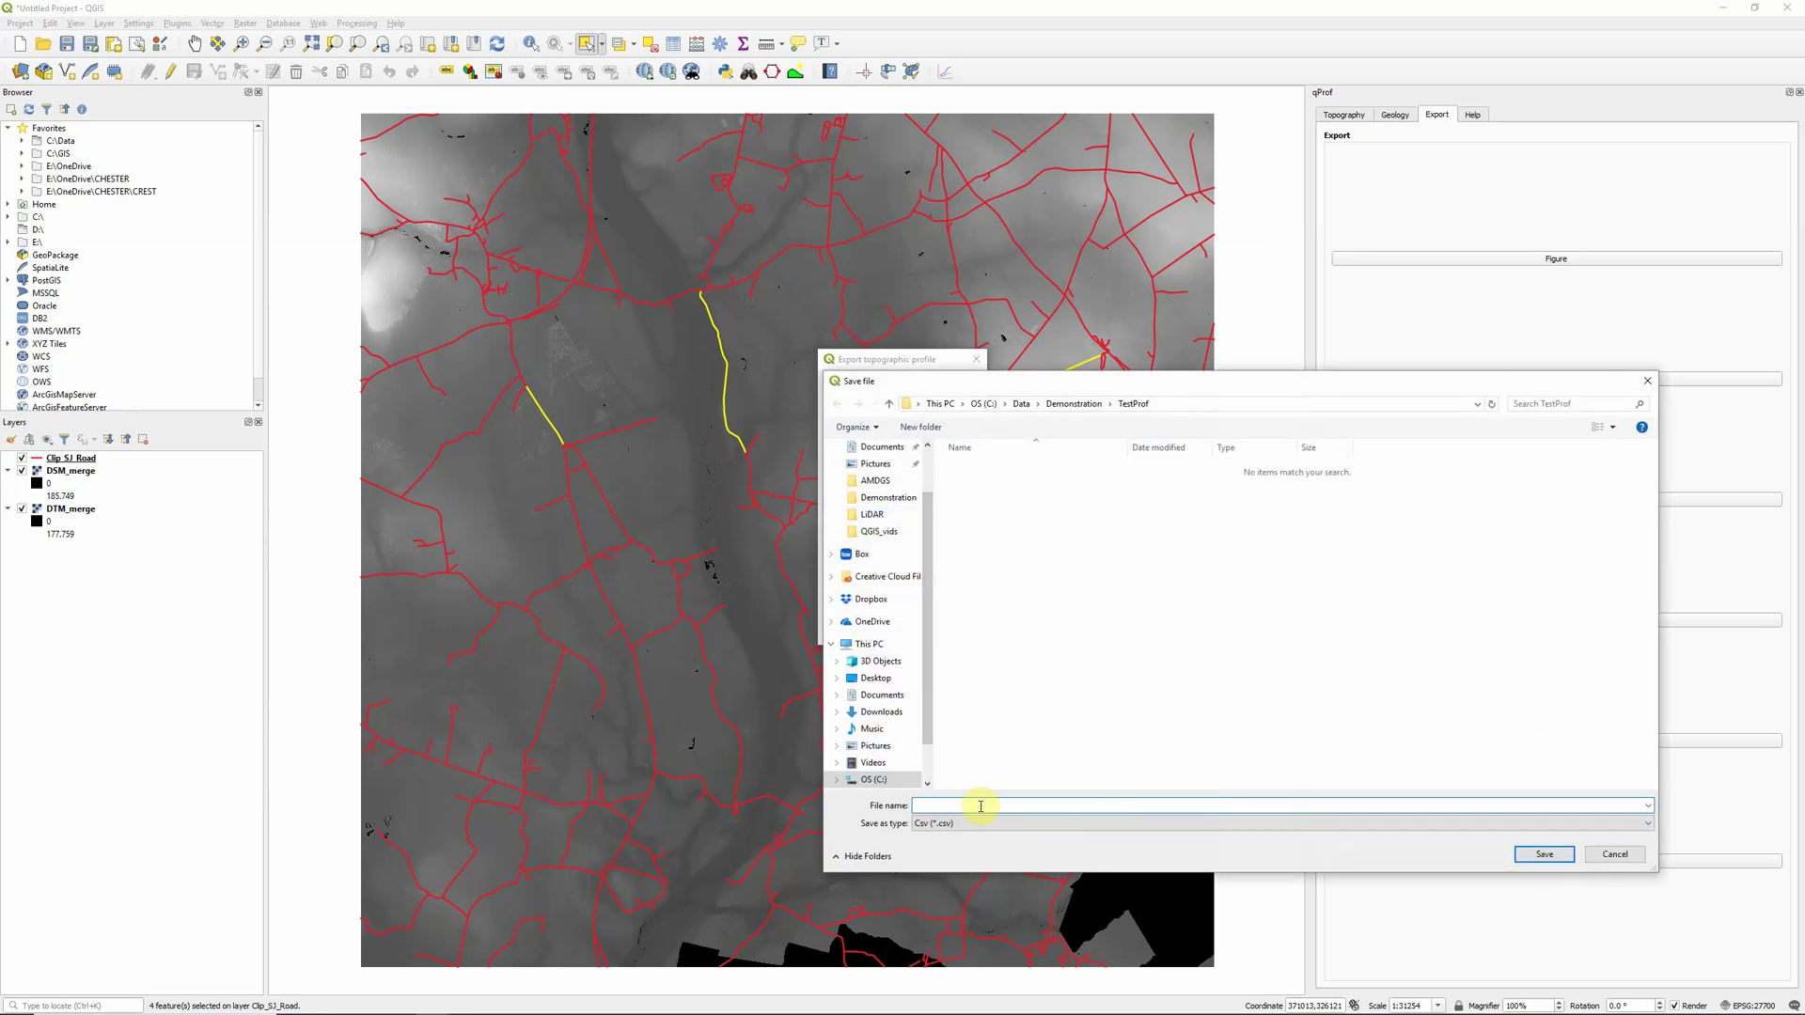
pyautogui.click(979, 805)
pyautogui.write('profile')
pyautogui.click(1545, 853)
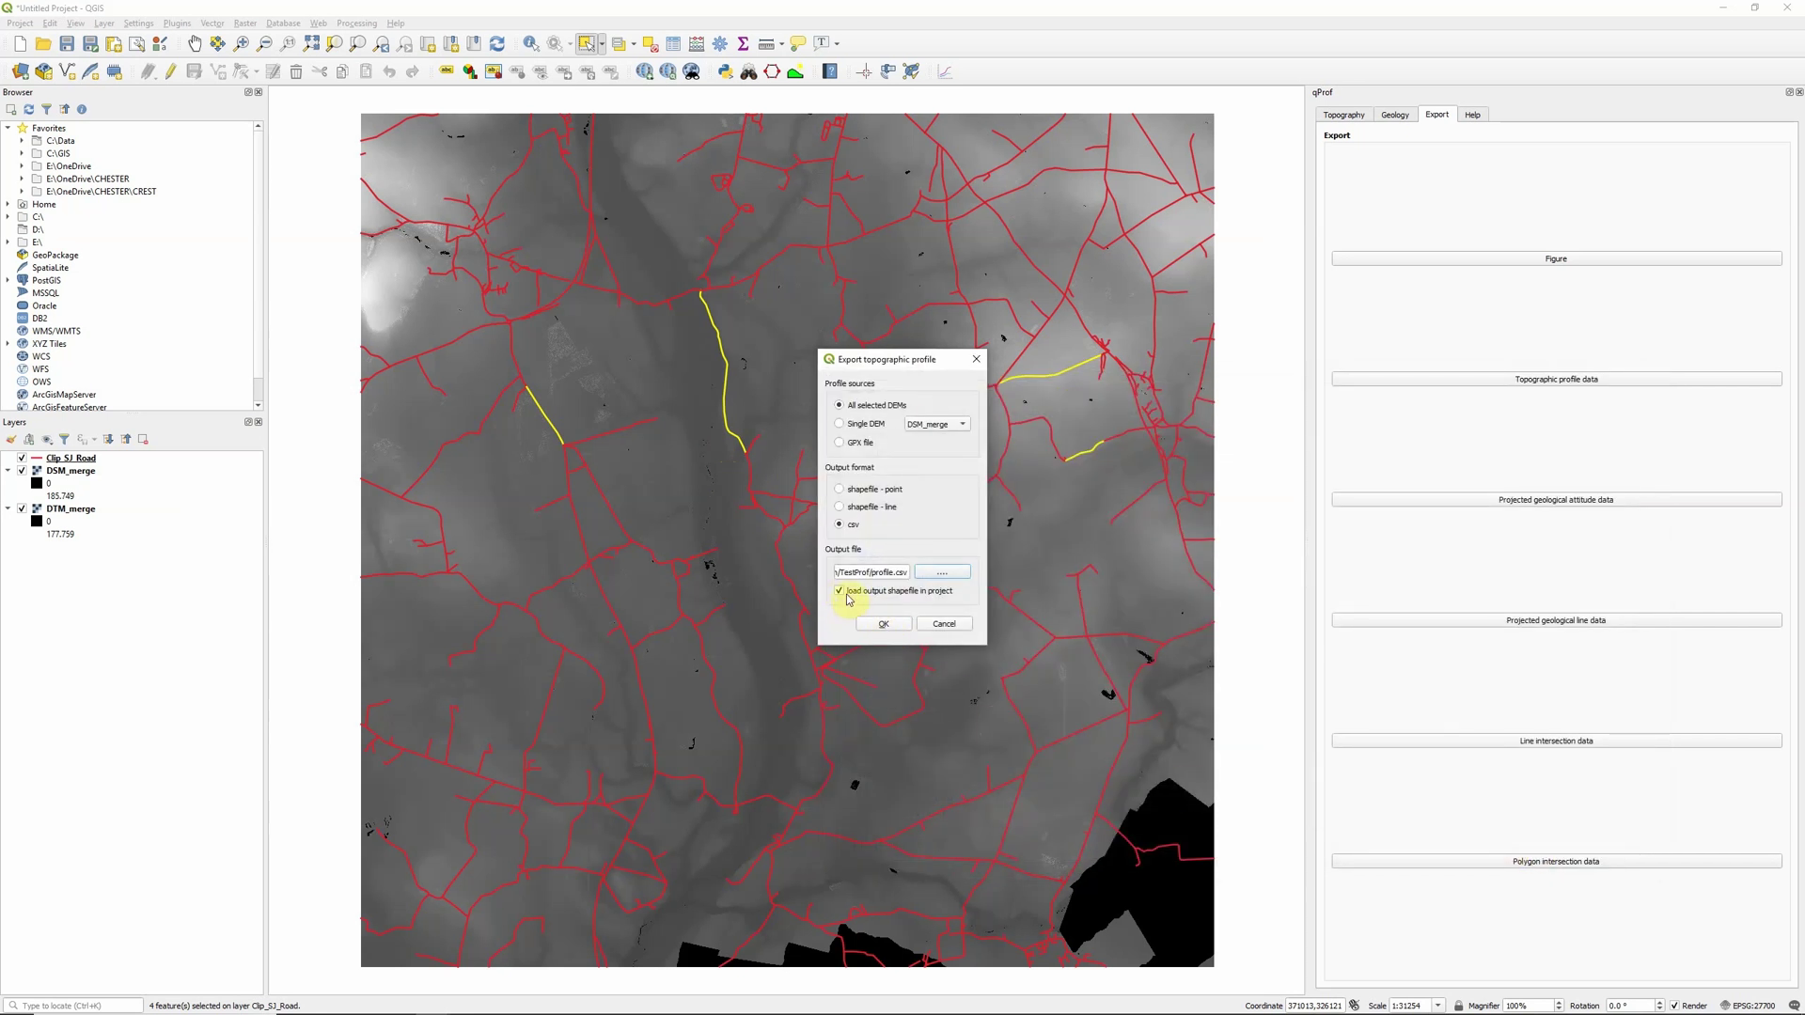
pyautogui.click(884, 625)
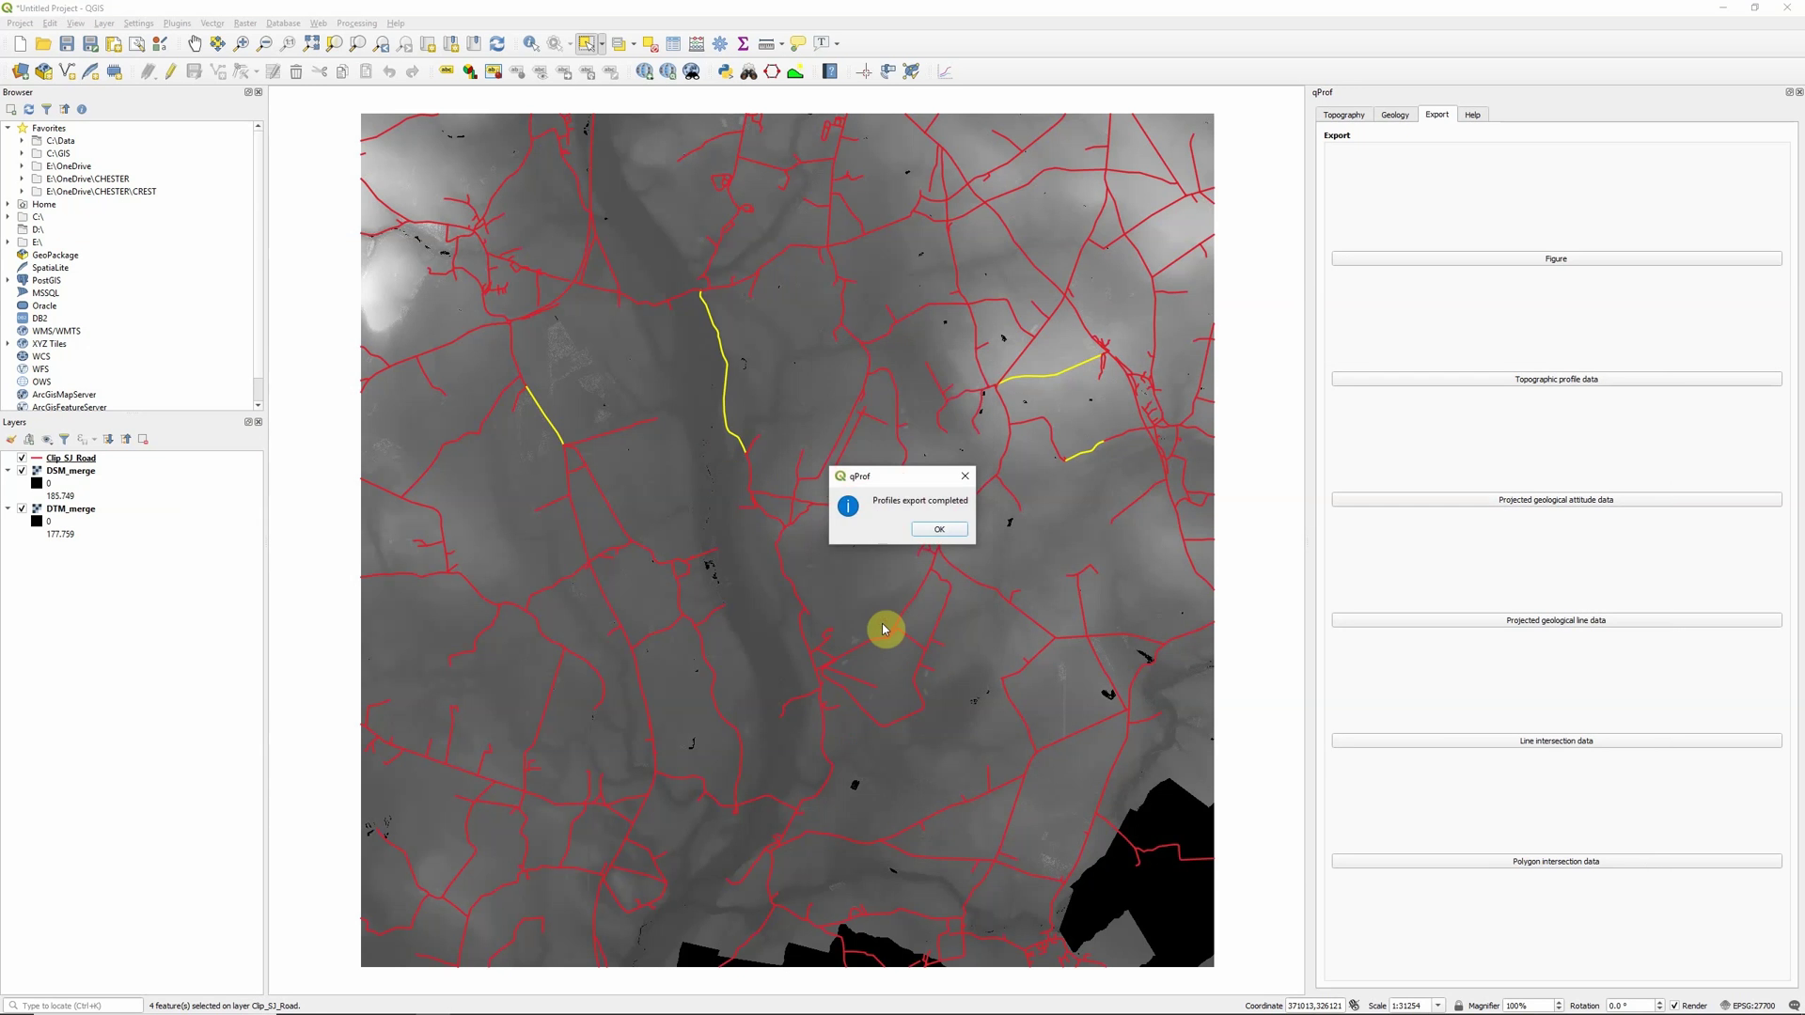
pyautogui.click(938, 533)
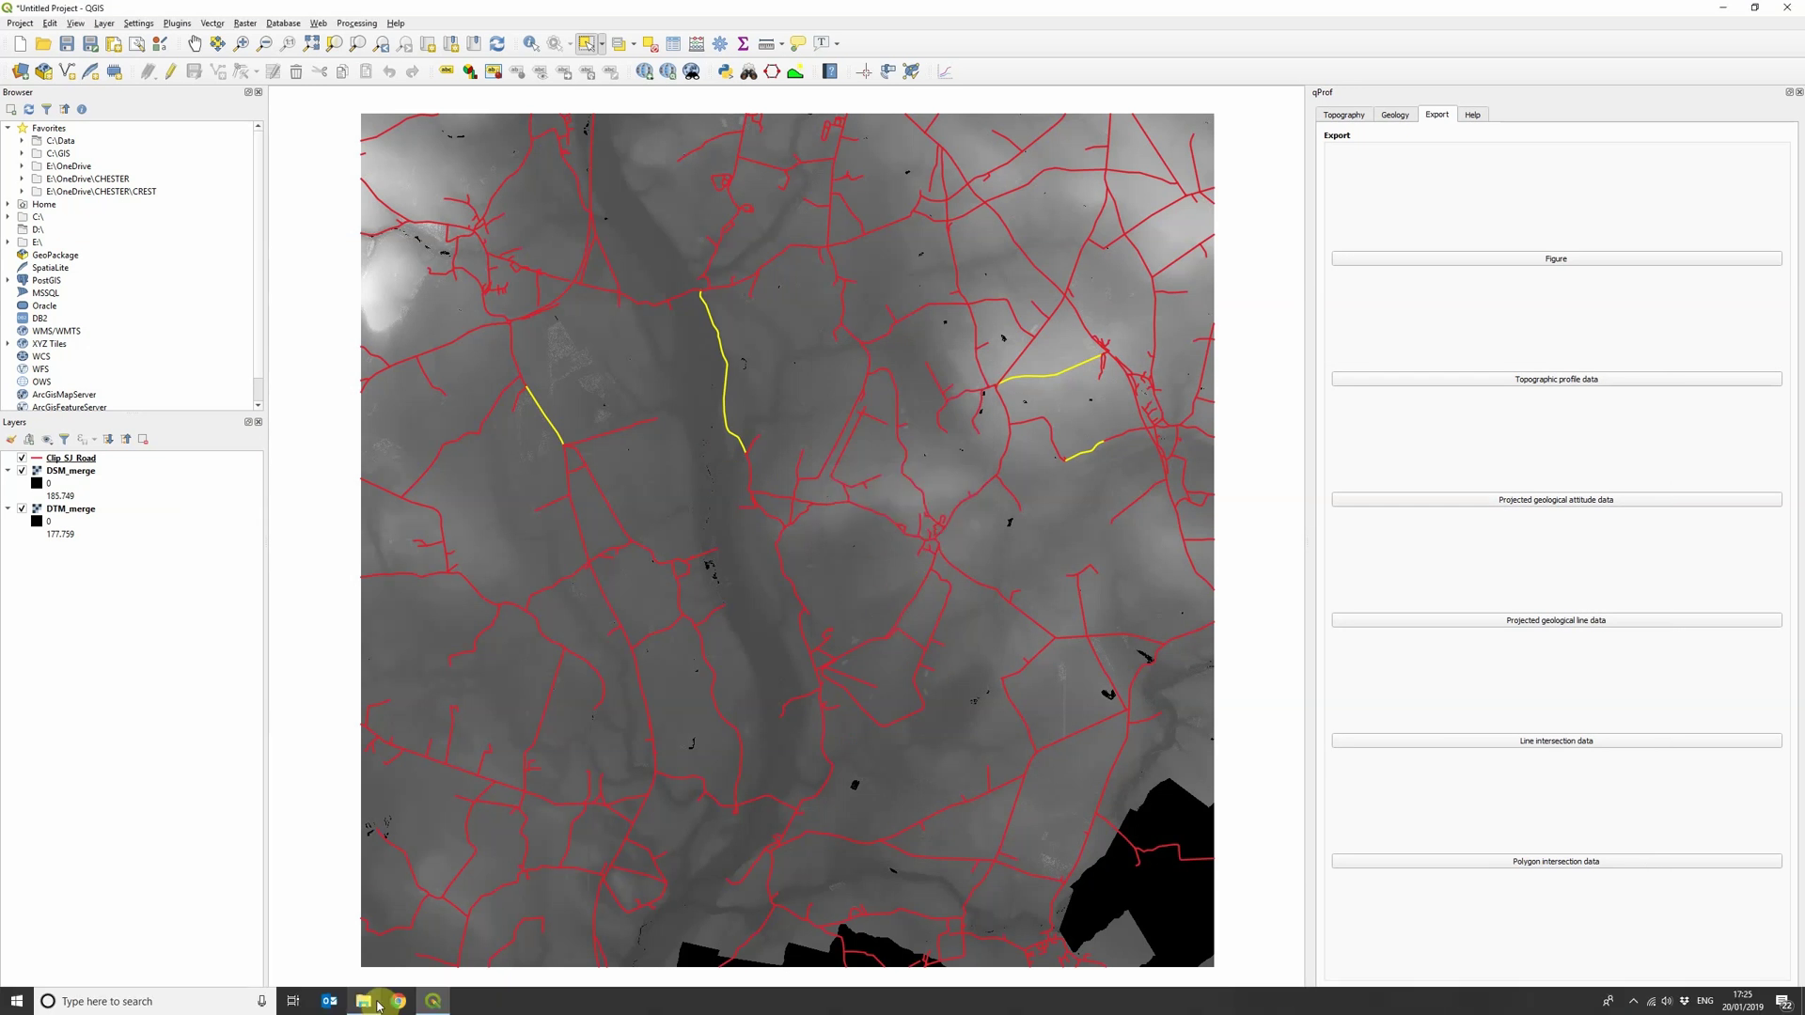
# Step: Open profile.csv in Excel and autofit all column widths
pyautogui.click(363, 1001)
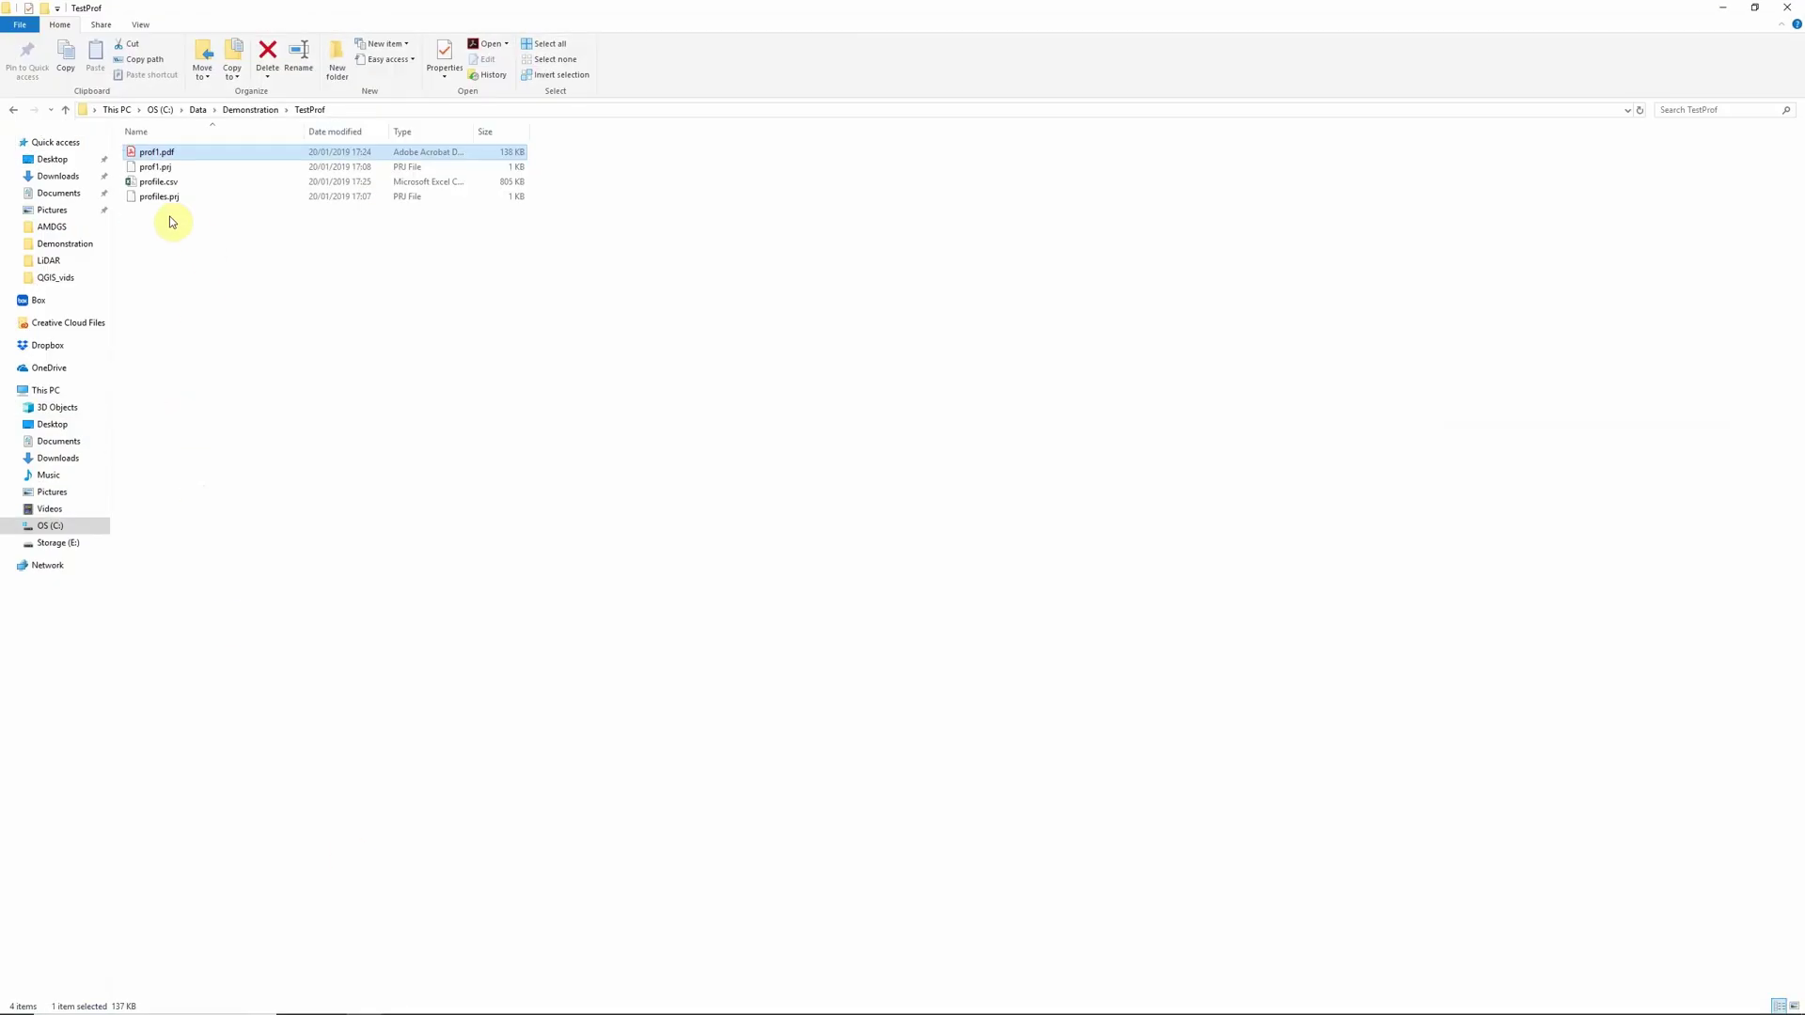
pyautogui.click(159, 183)
pyautogui.click(159, 182)
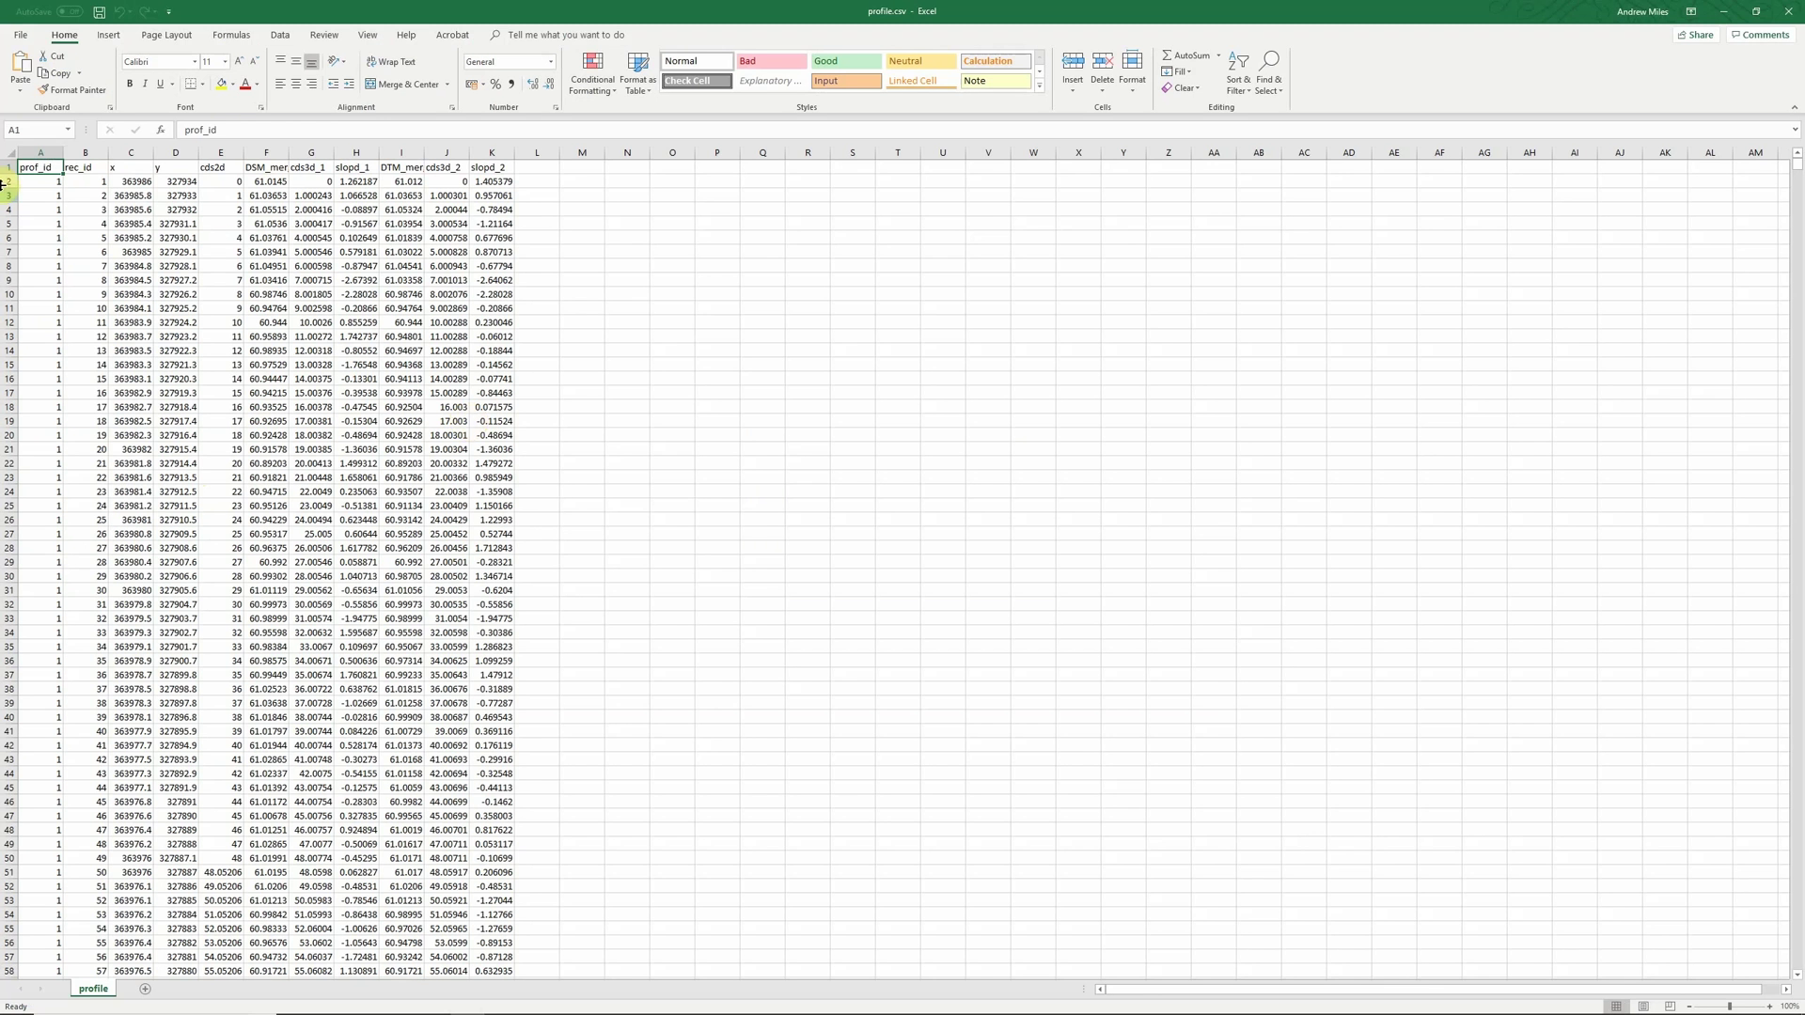
pyautogui.click(9, 151)
pyautogui.doubleClick(63, 152)
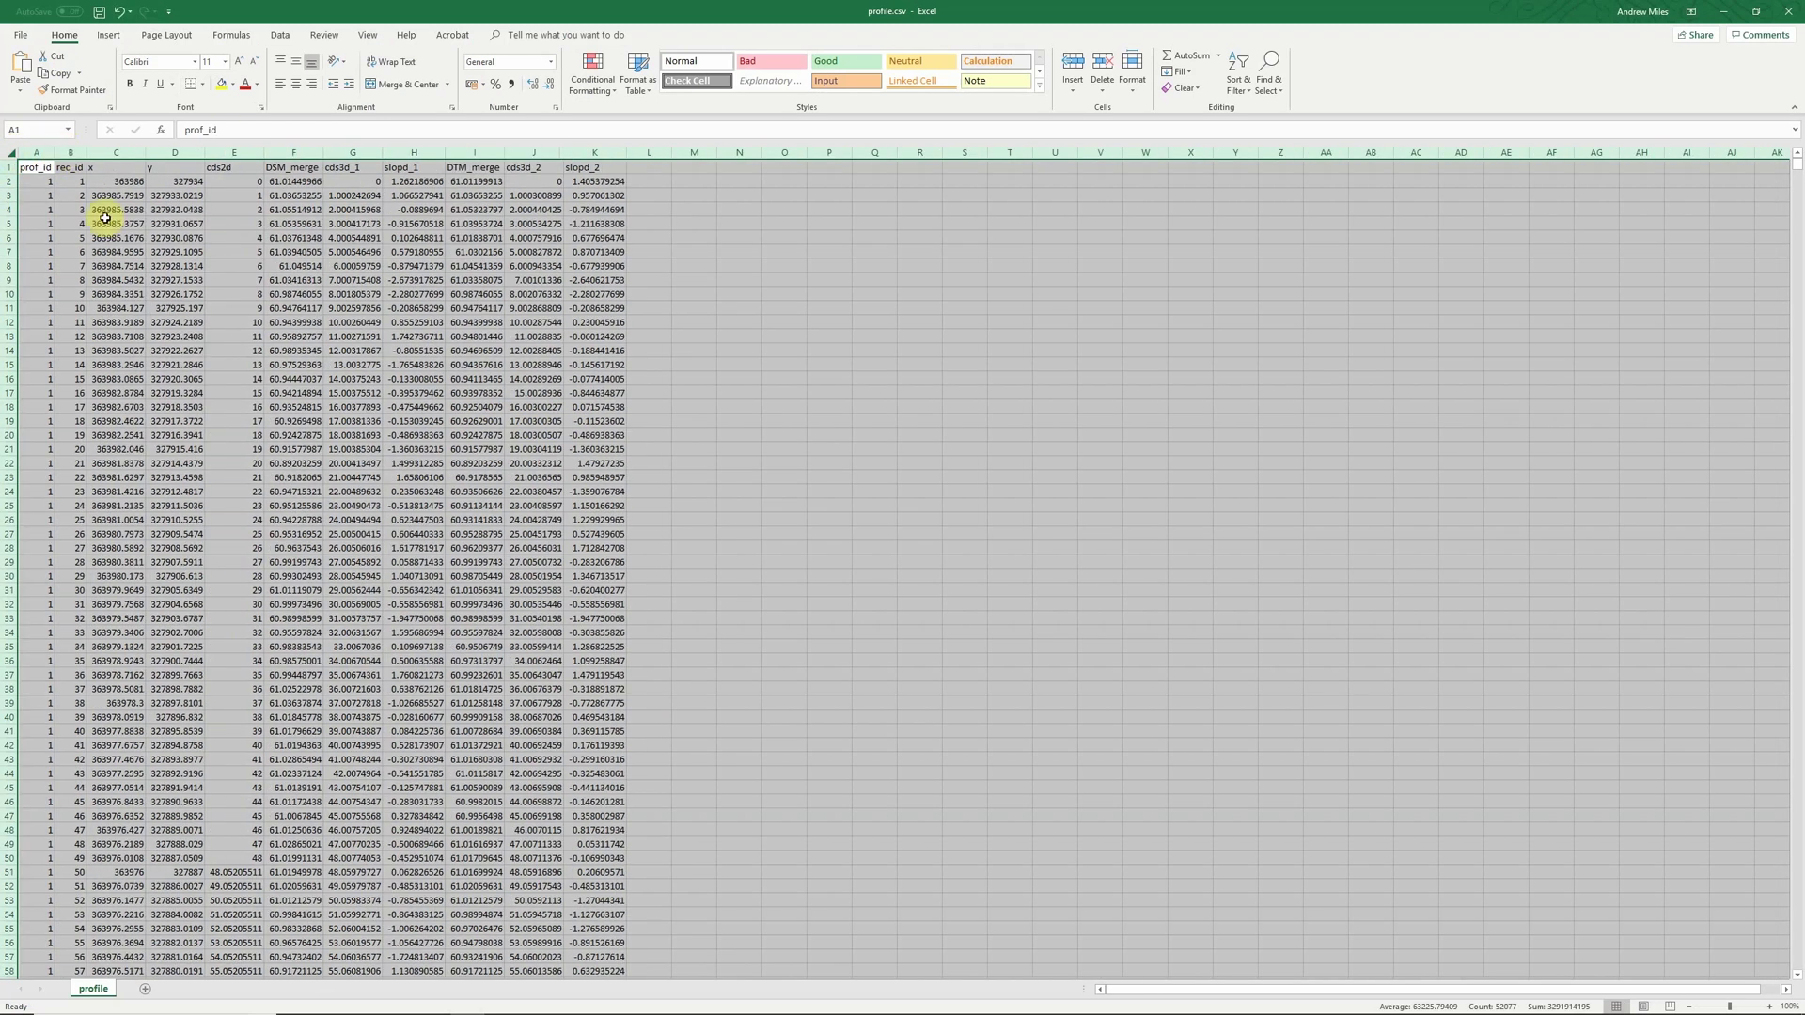
pyautogui.click(129, 264)
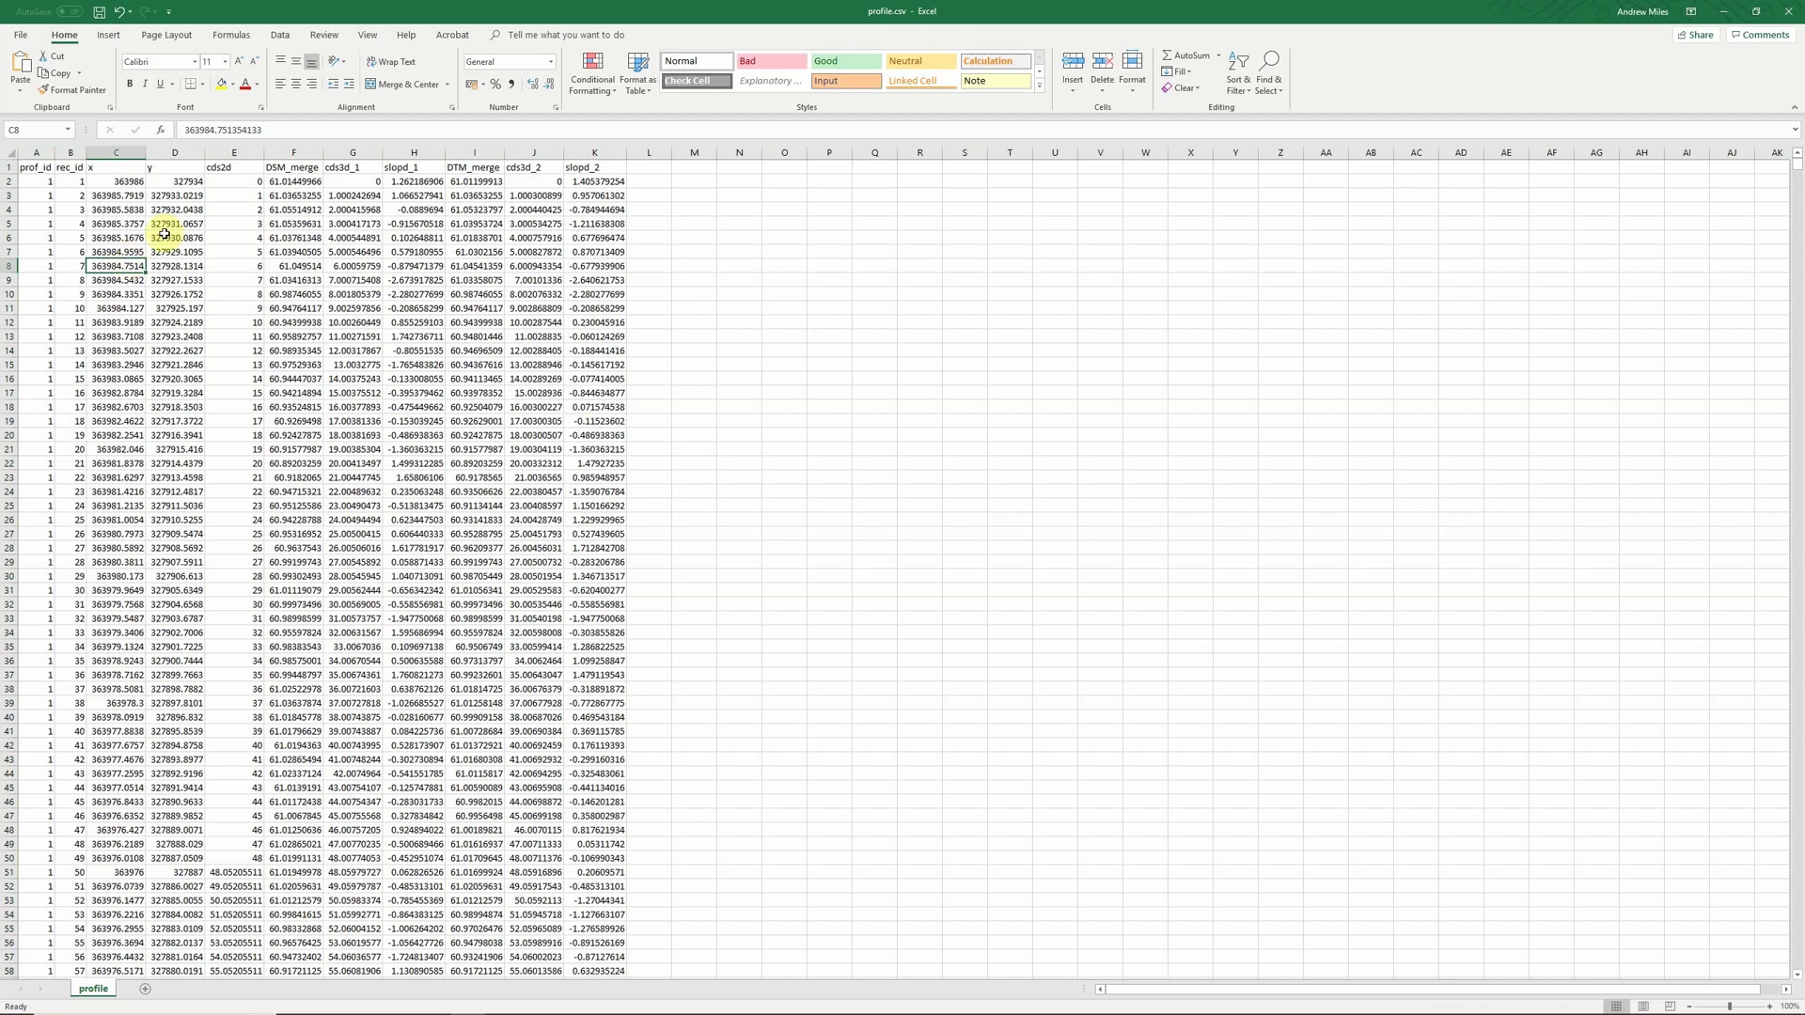
pyautogui.scroll(-20, 47, 605)
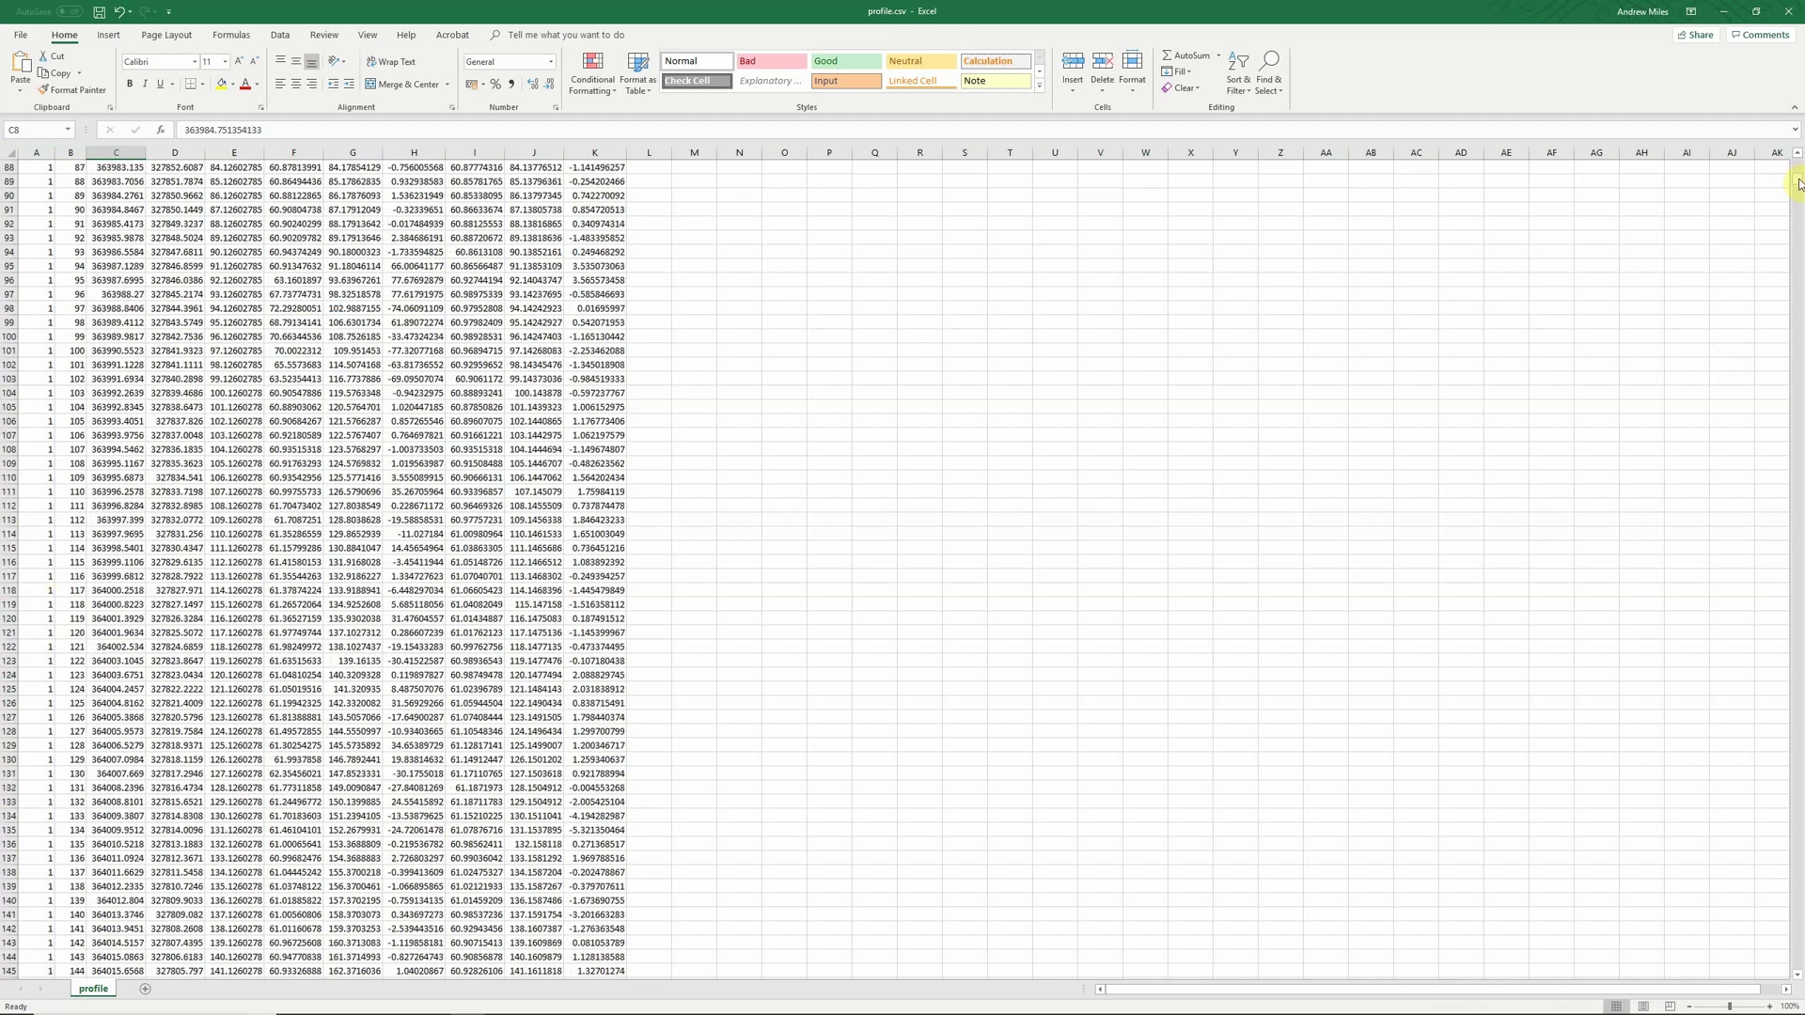
pyautogui.moveTo(1797, 183); pyautogui.dragTo(1765, 517)
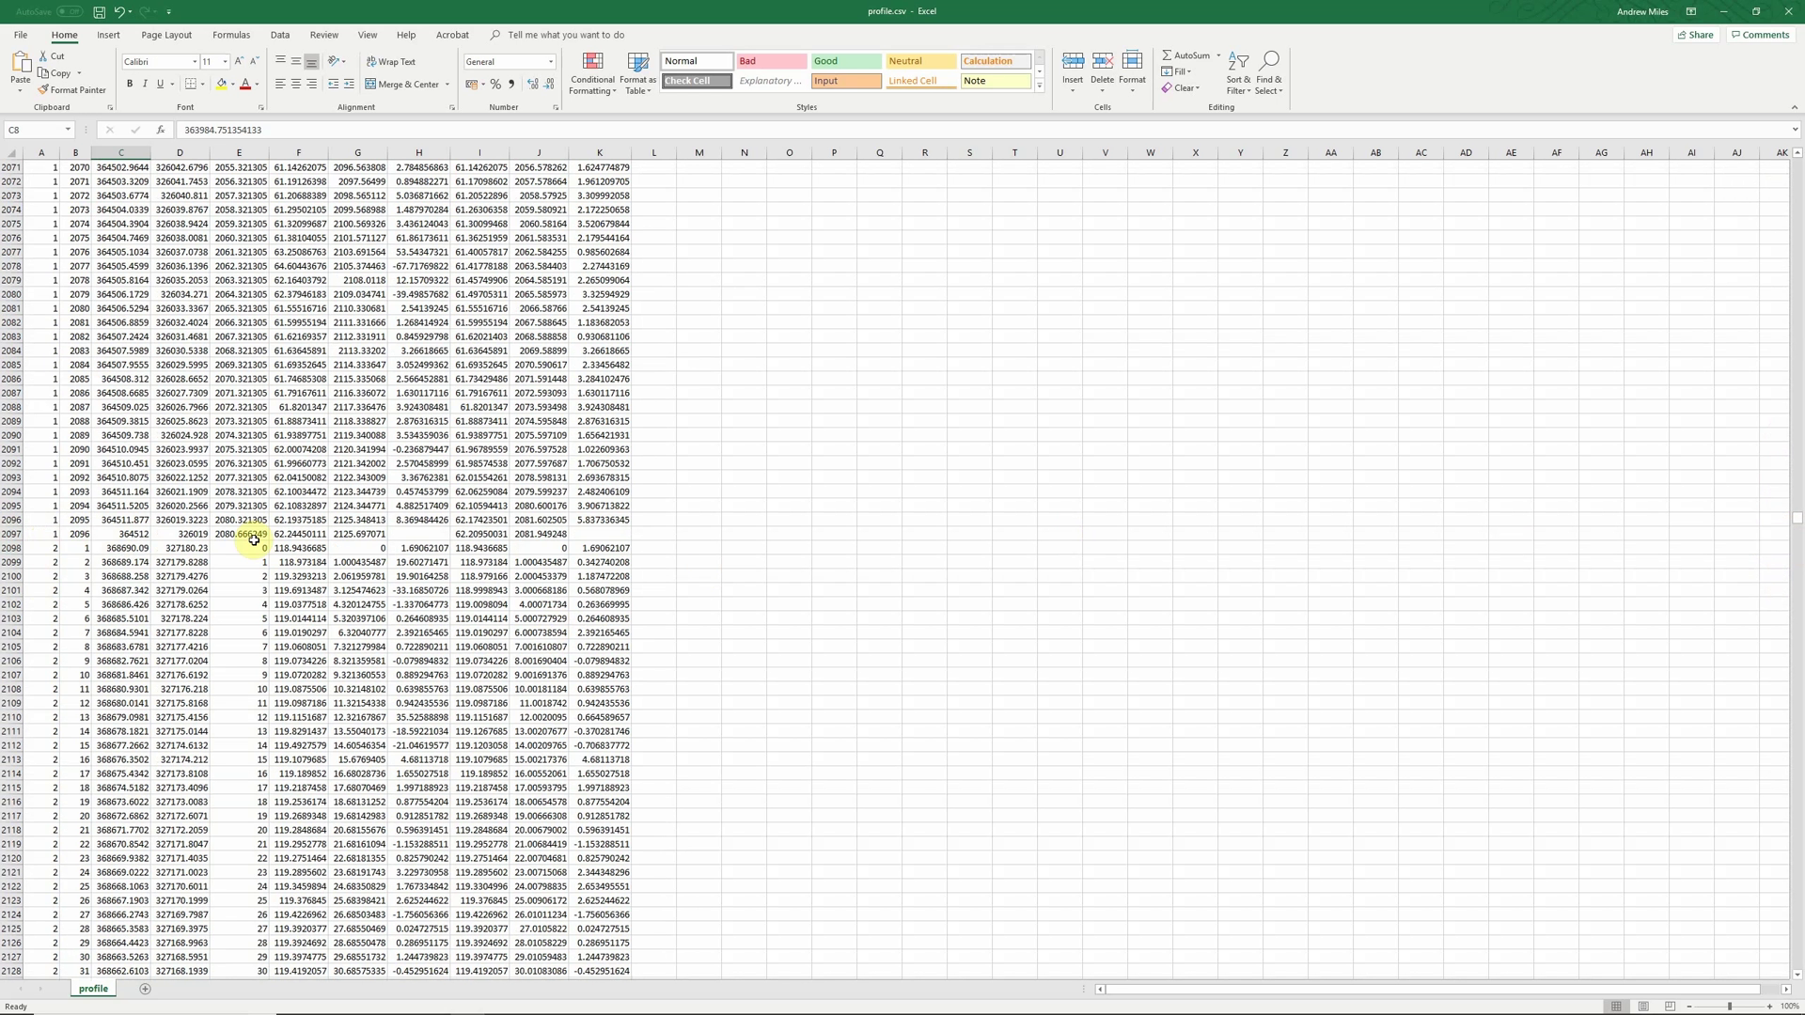
# Step: Copy rows A1:K2097 of the first road profile and paste them into new Sheet1
pyautogui.moveTo(47, 536); pyautogui.dragTo(589, 533)
pyautogui.hotkey('ctrl', 'shift', 'Up')
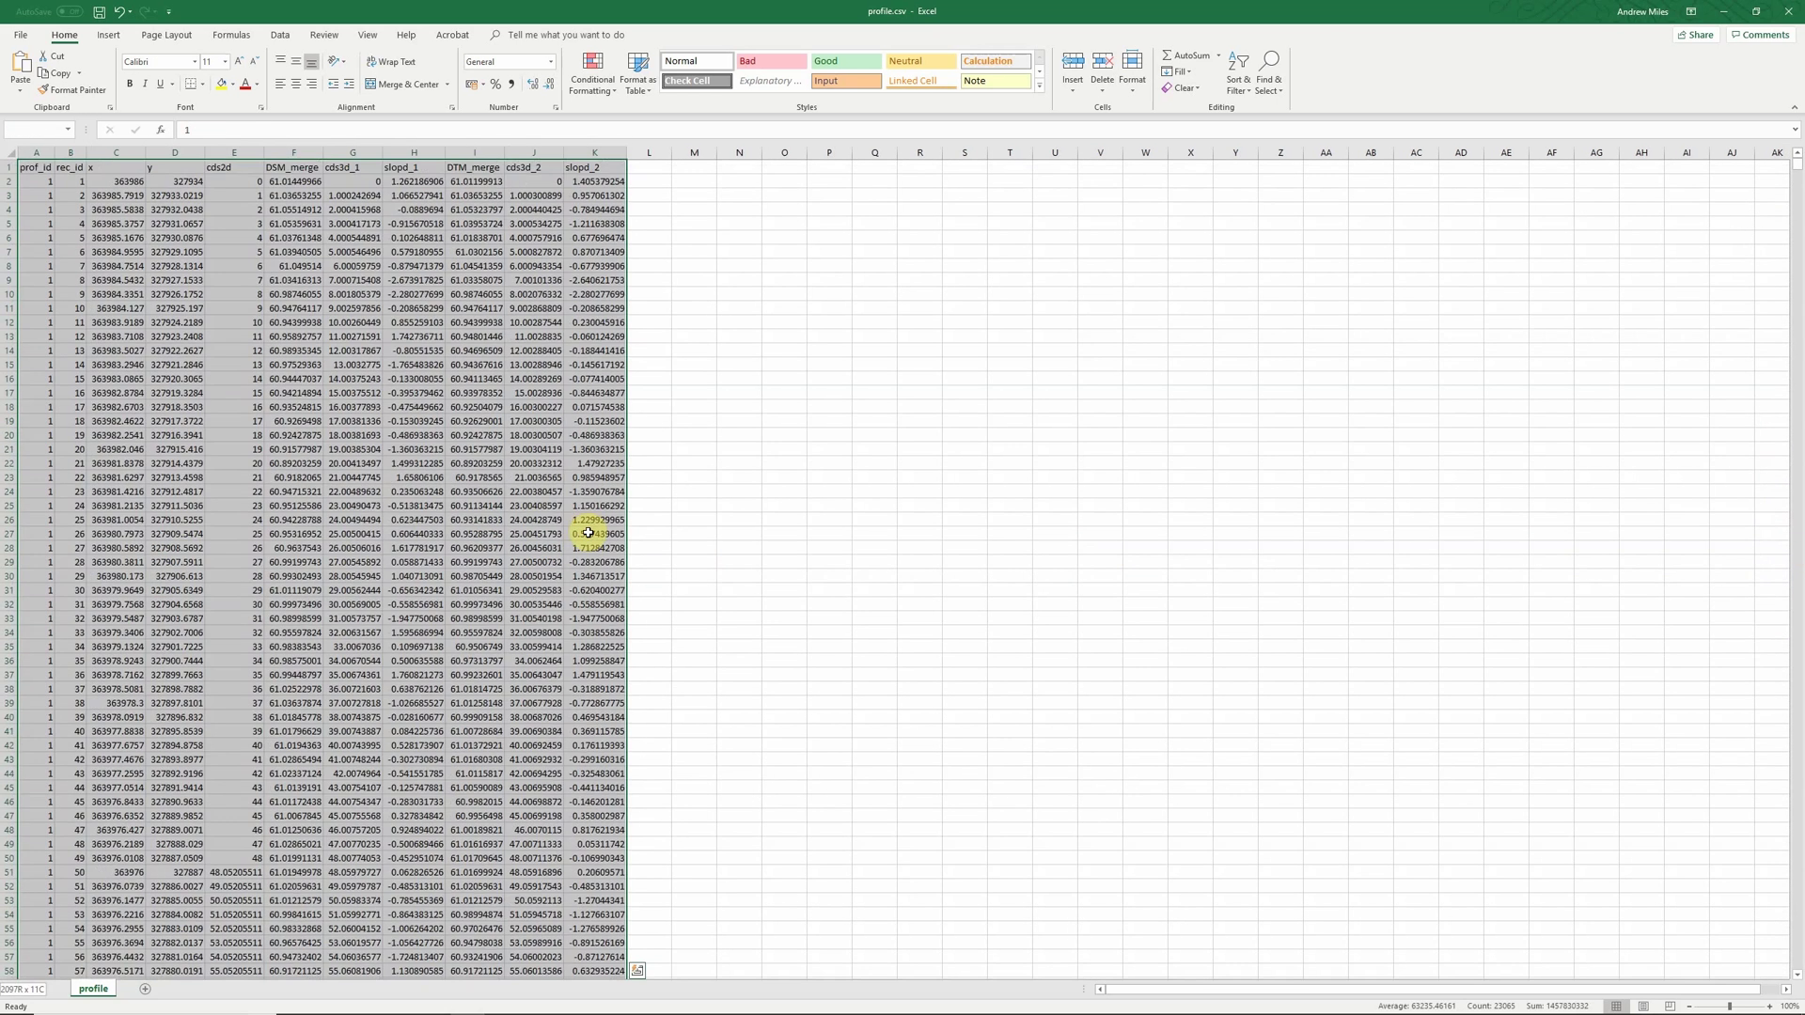
pyautogui.hotkey('ctrl', 'c')
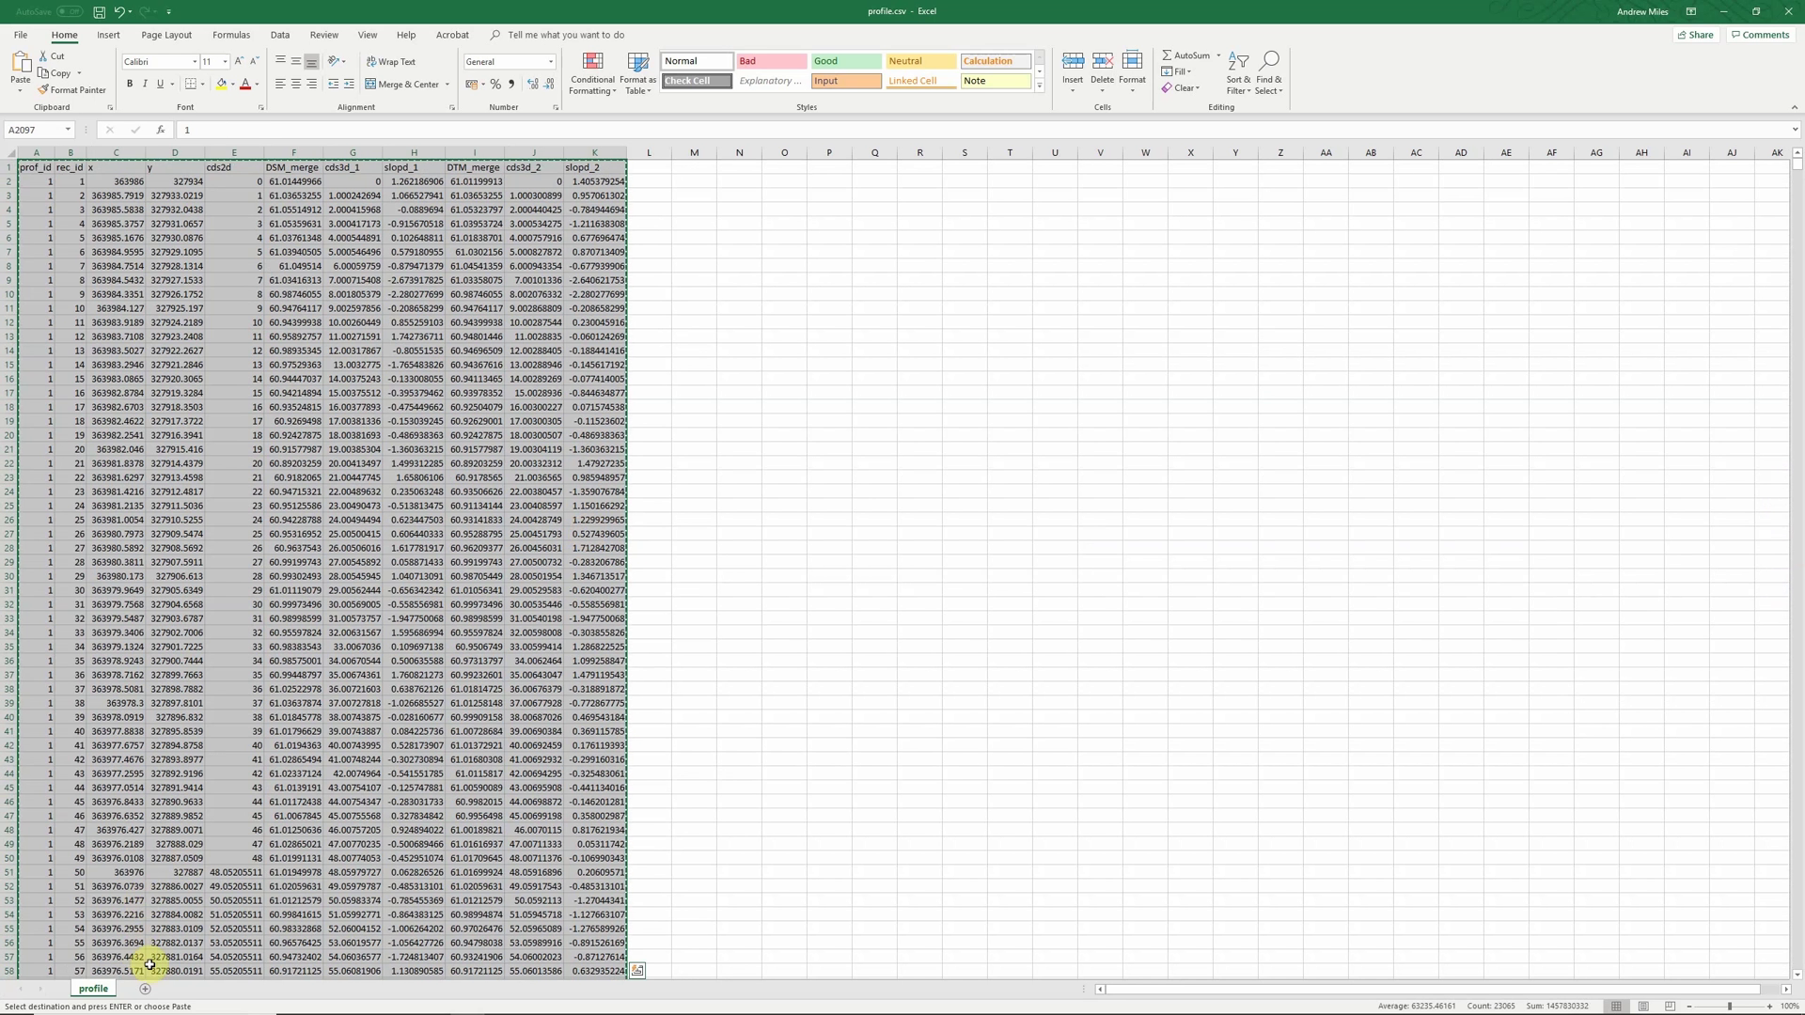
pyautogui.click(144, 989)
pyautogui.hotkey('ctrl', 'v')
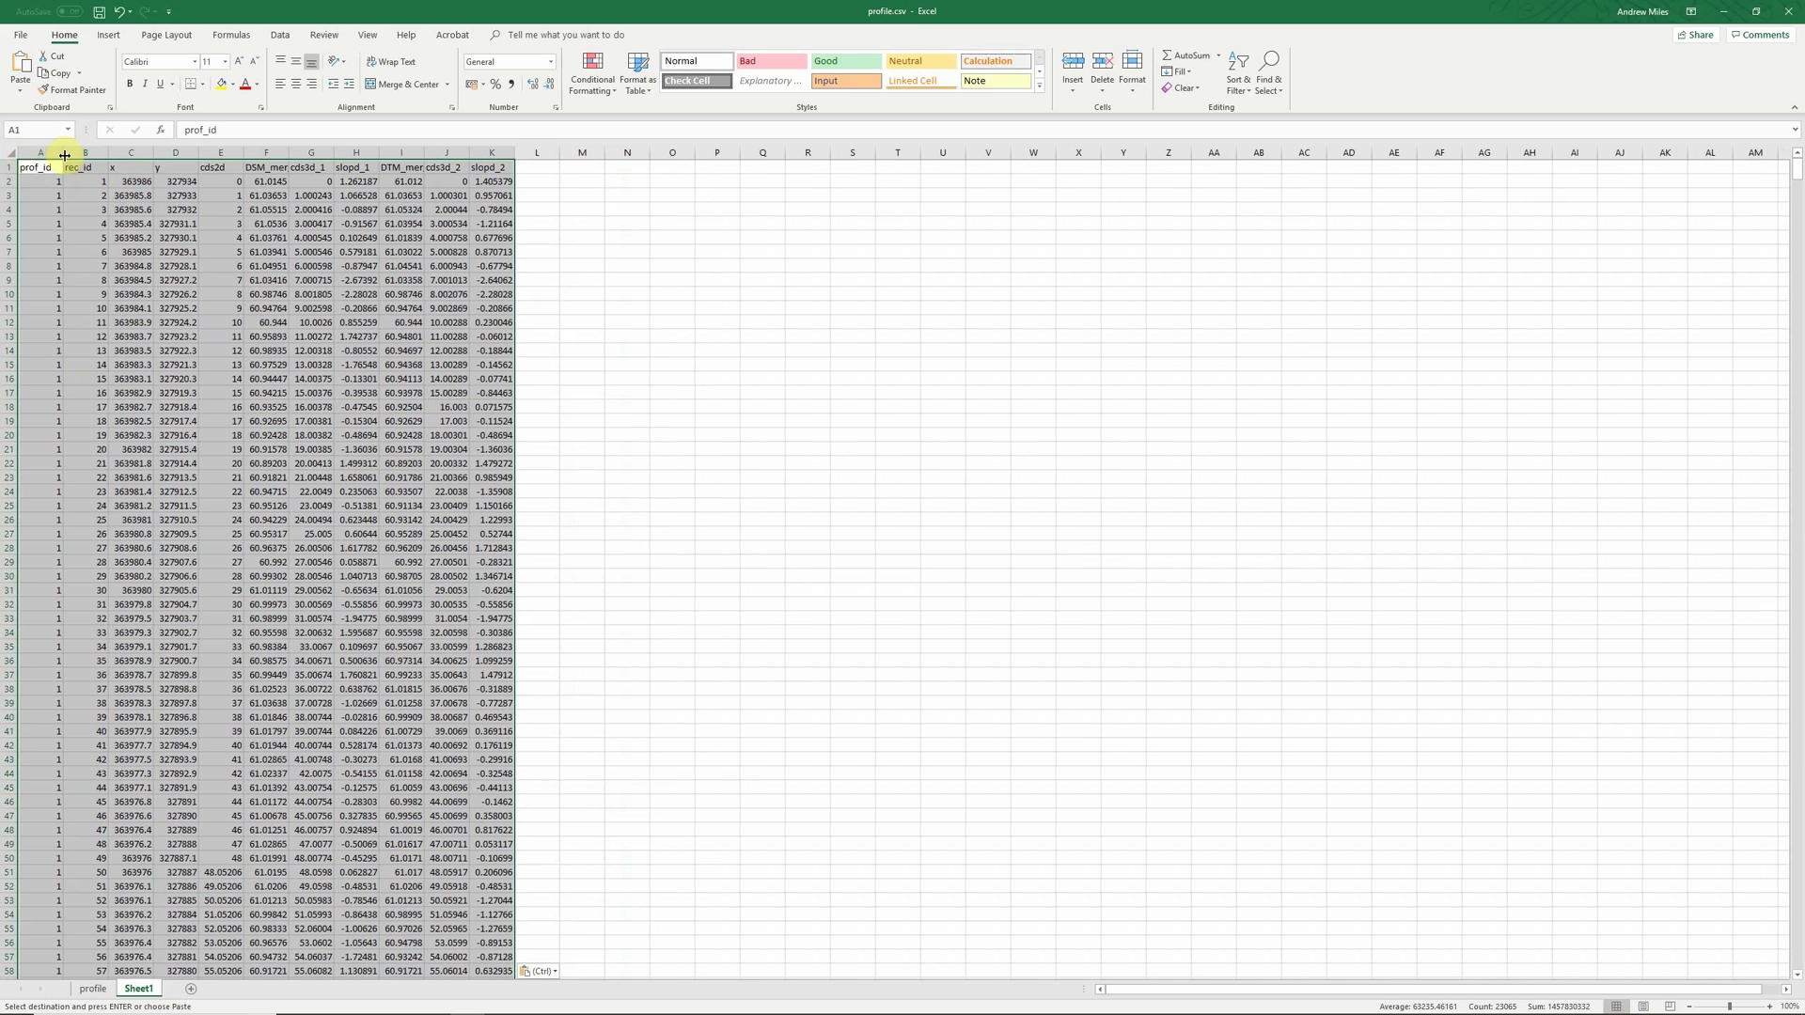
# Step: Move the cds3d_1 column directly before DSM_merge, then select both columns for charting
pyautogui.click(231, 253)
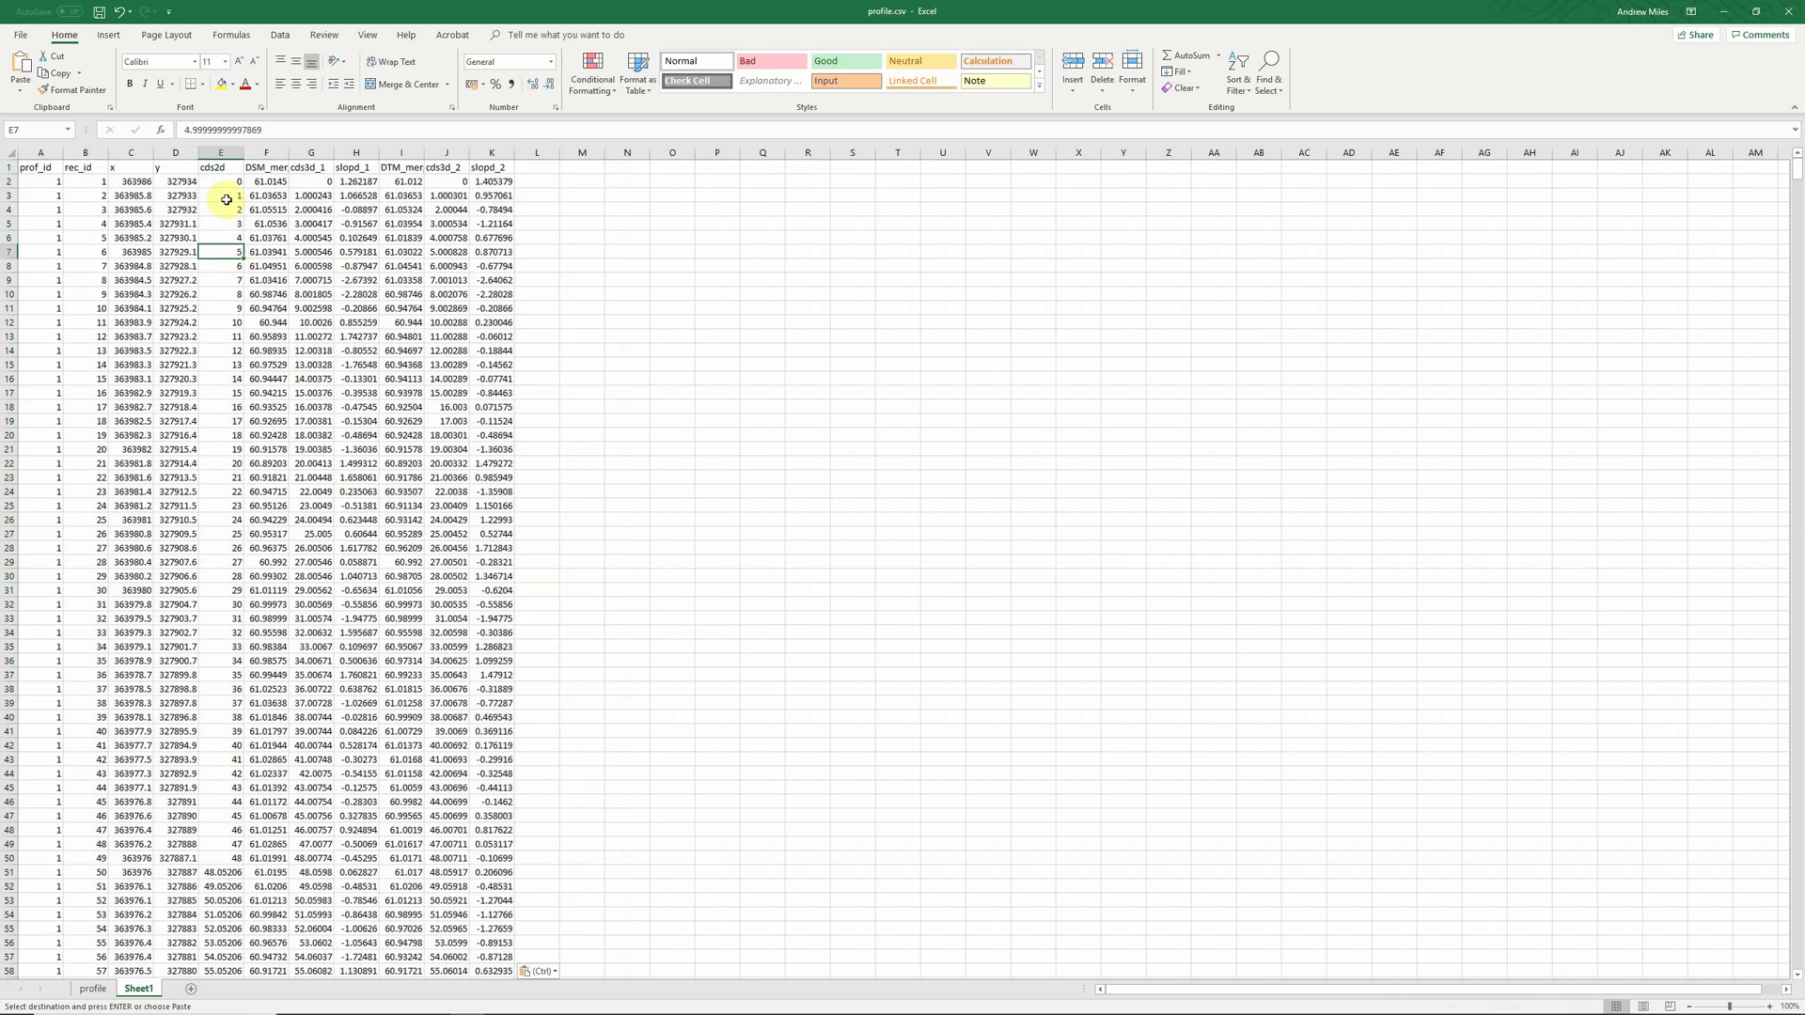
pyautogui.click(231, 152)
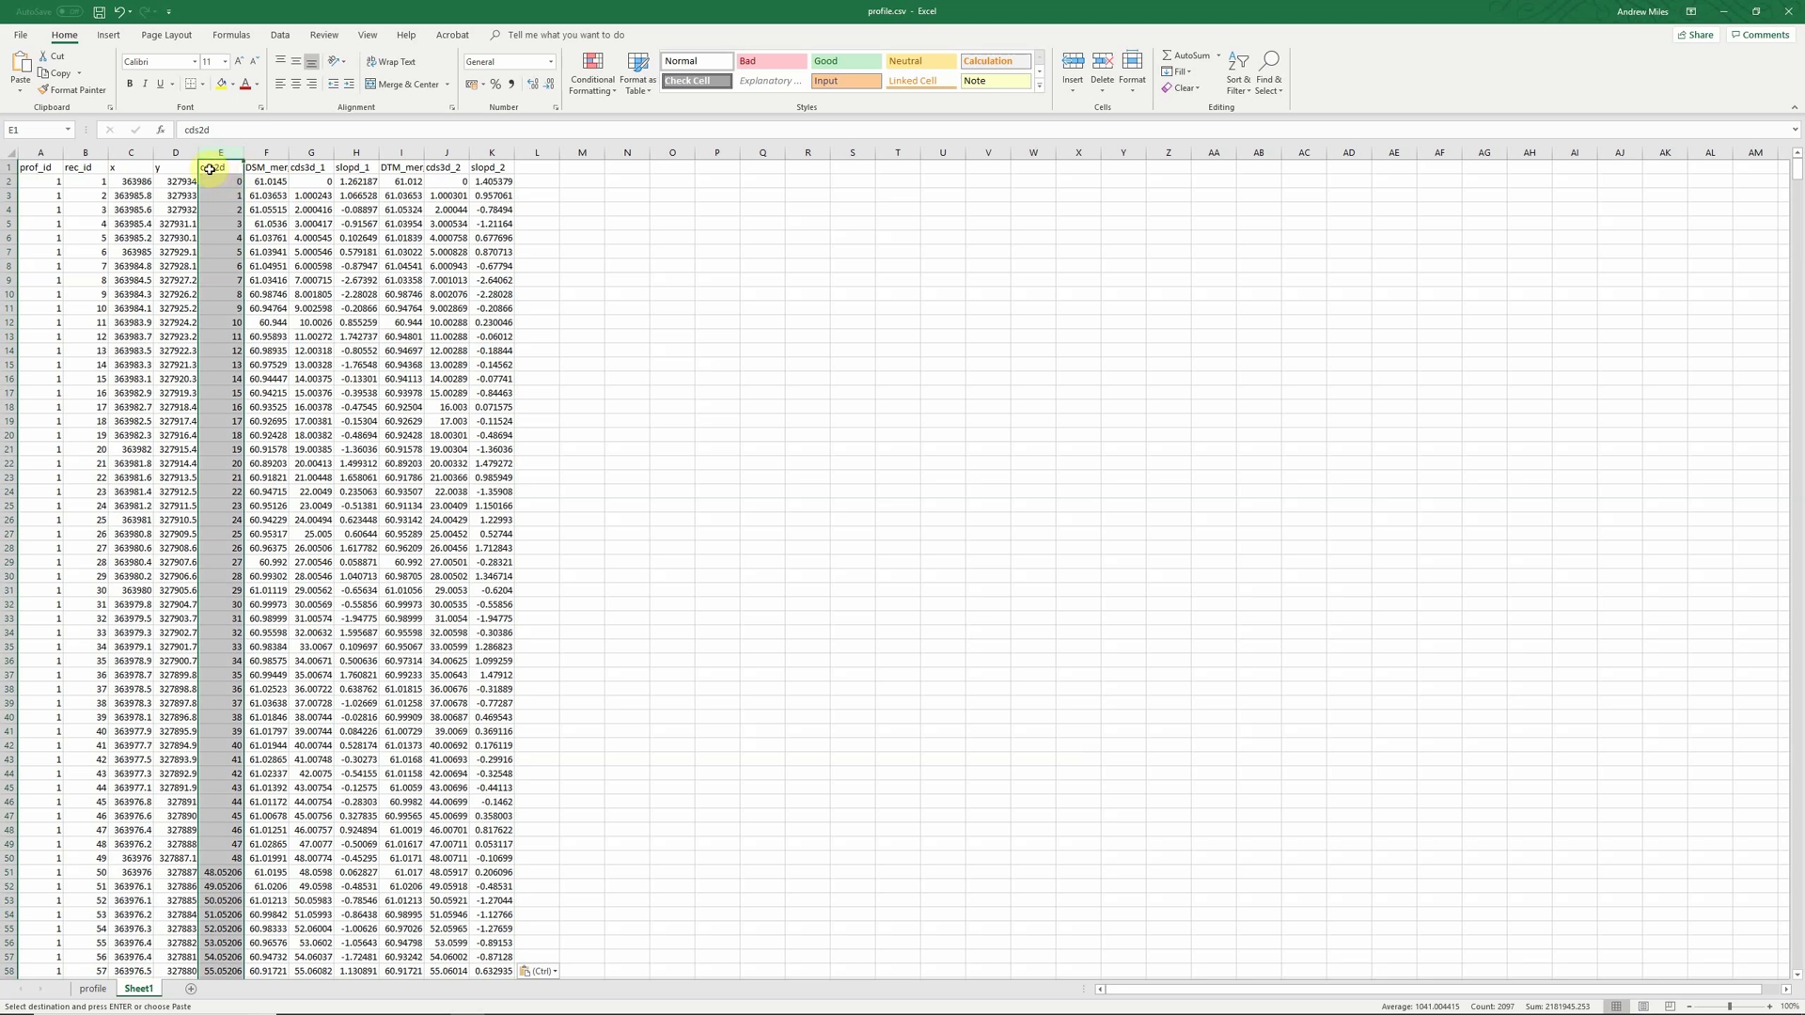
pyautogui.click(312, 154)
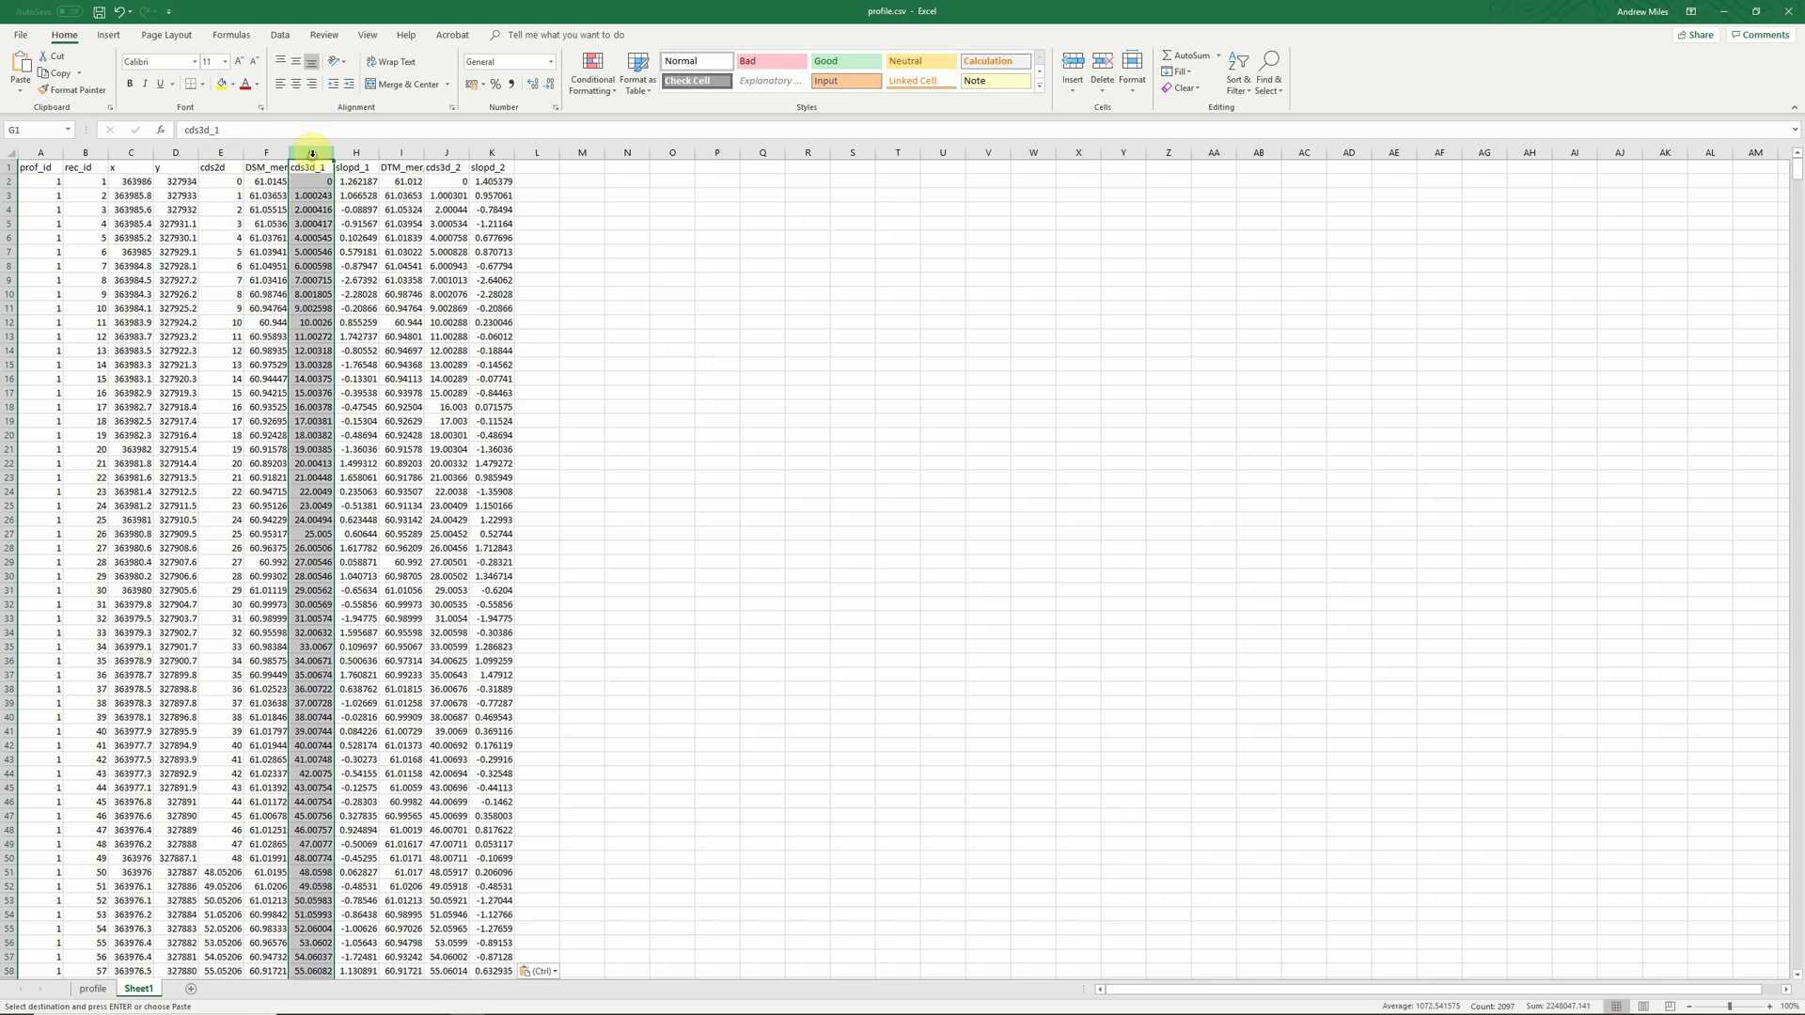
pyautogui.rightClick(320, 153)
pyautogui.click(349, 167)
pyautogui.rightClick(262, 156)
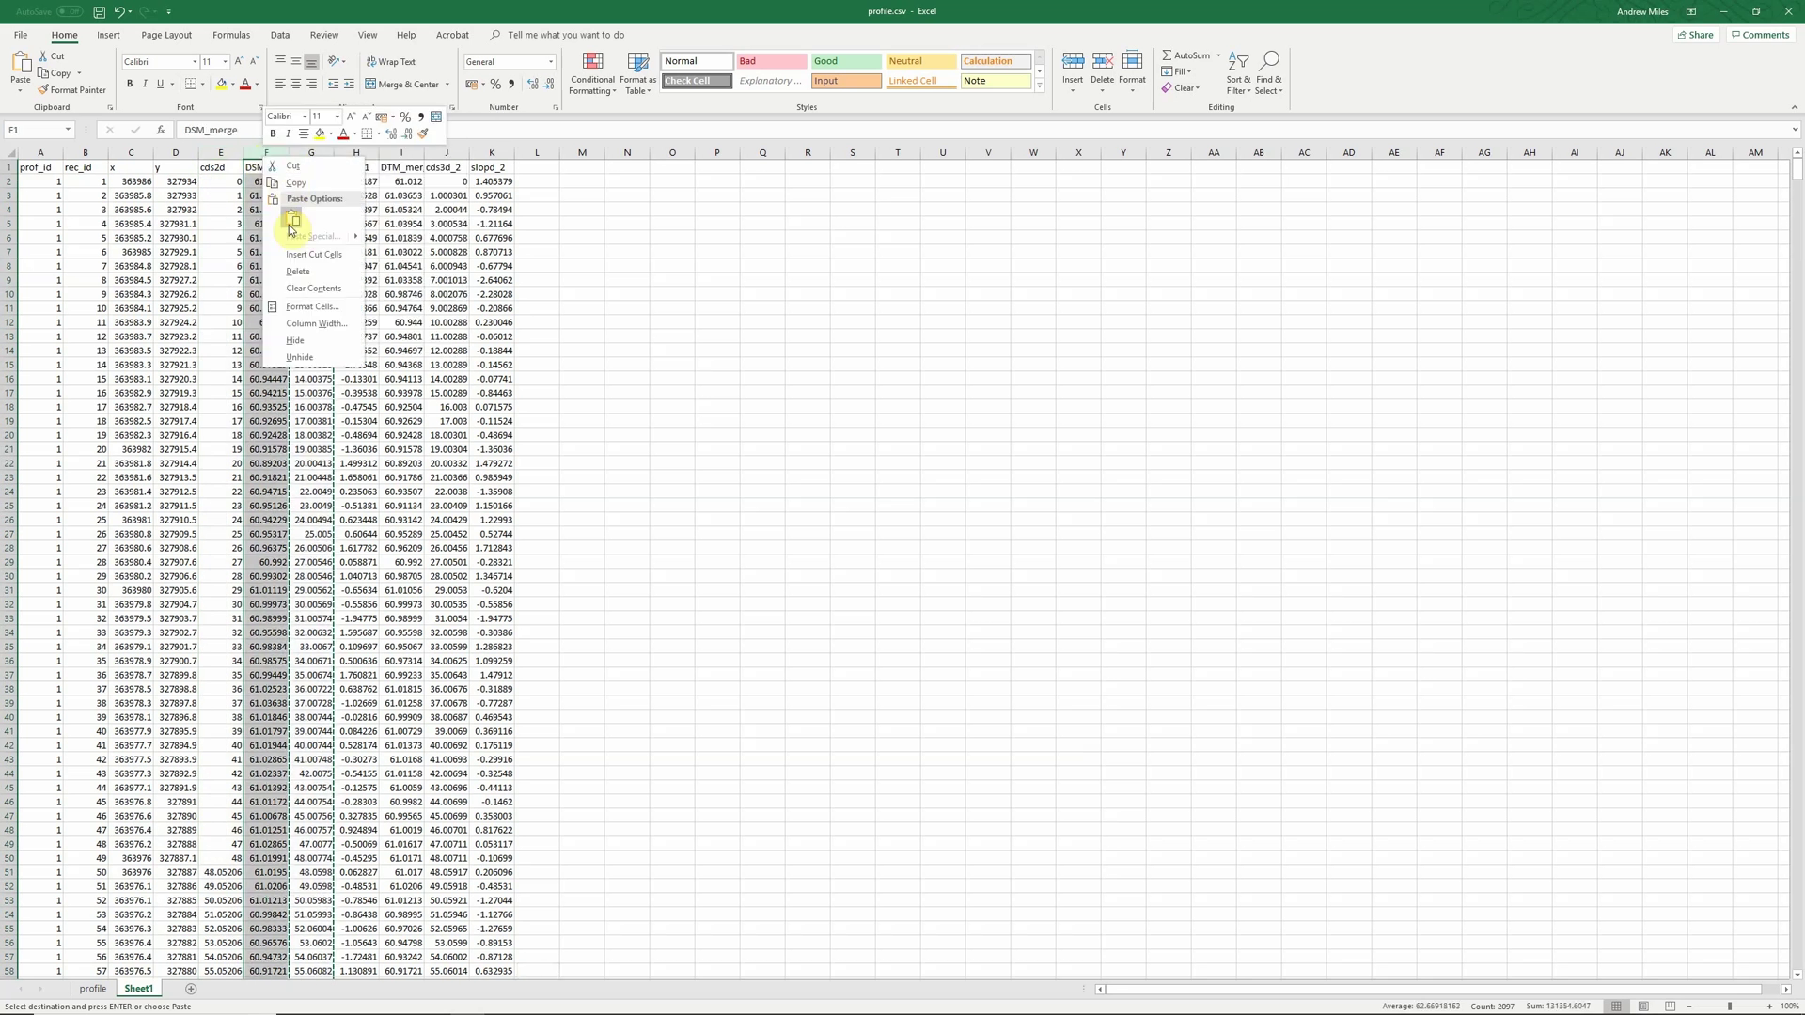
pyautogui.click(293, 253)
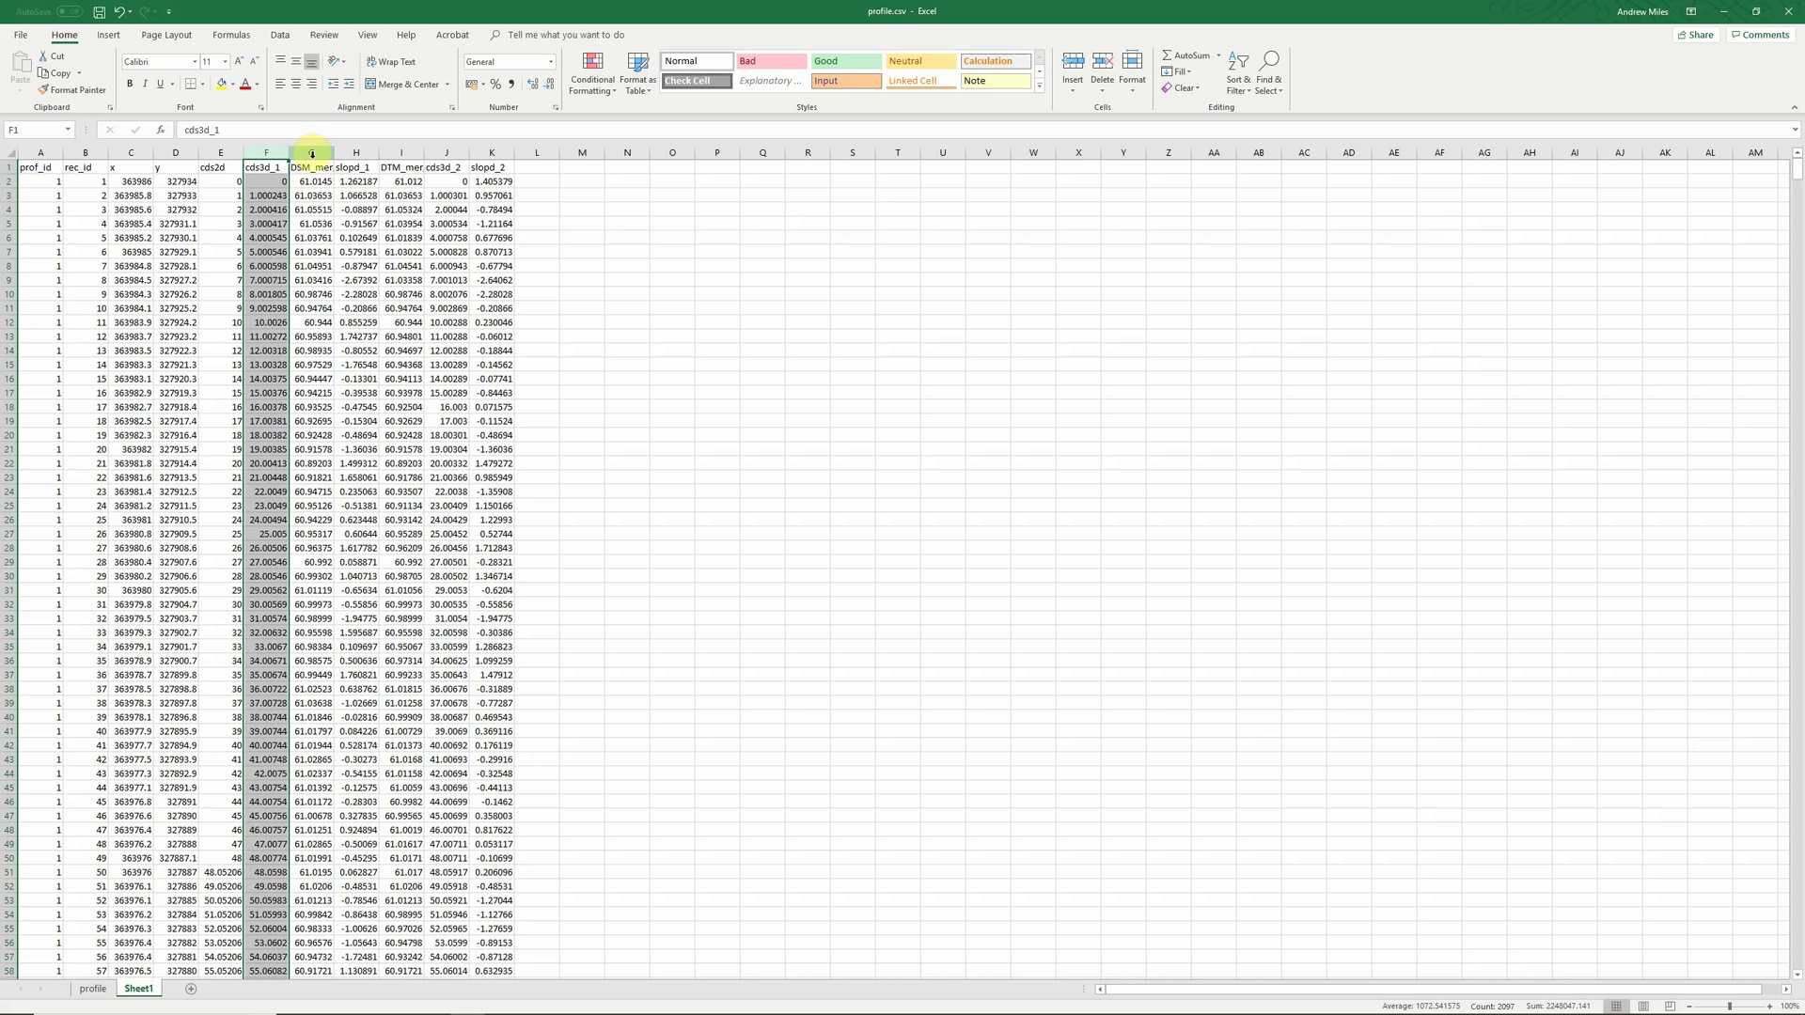
pyautogui.keyDown('shift'); pyautogui.click(312, 153); pyautogui.keyUp('shift')
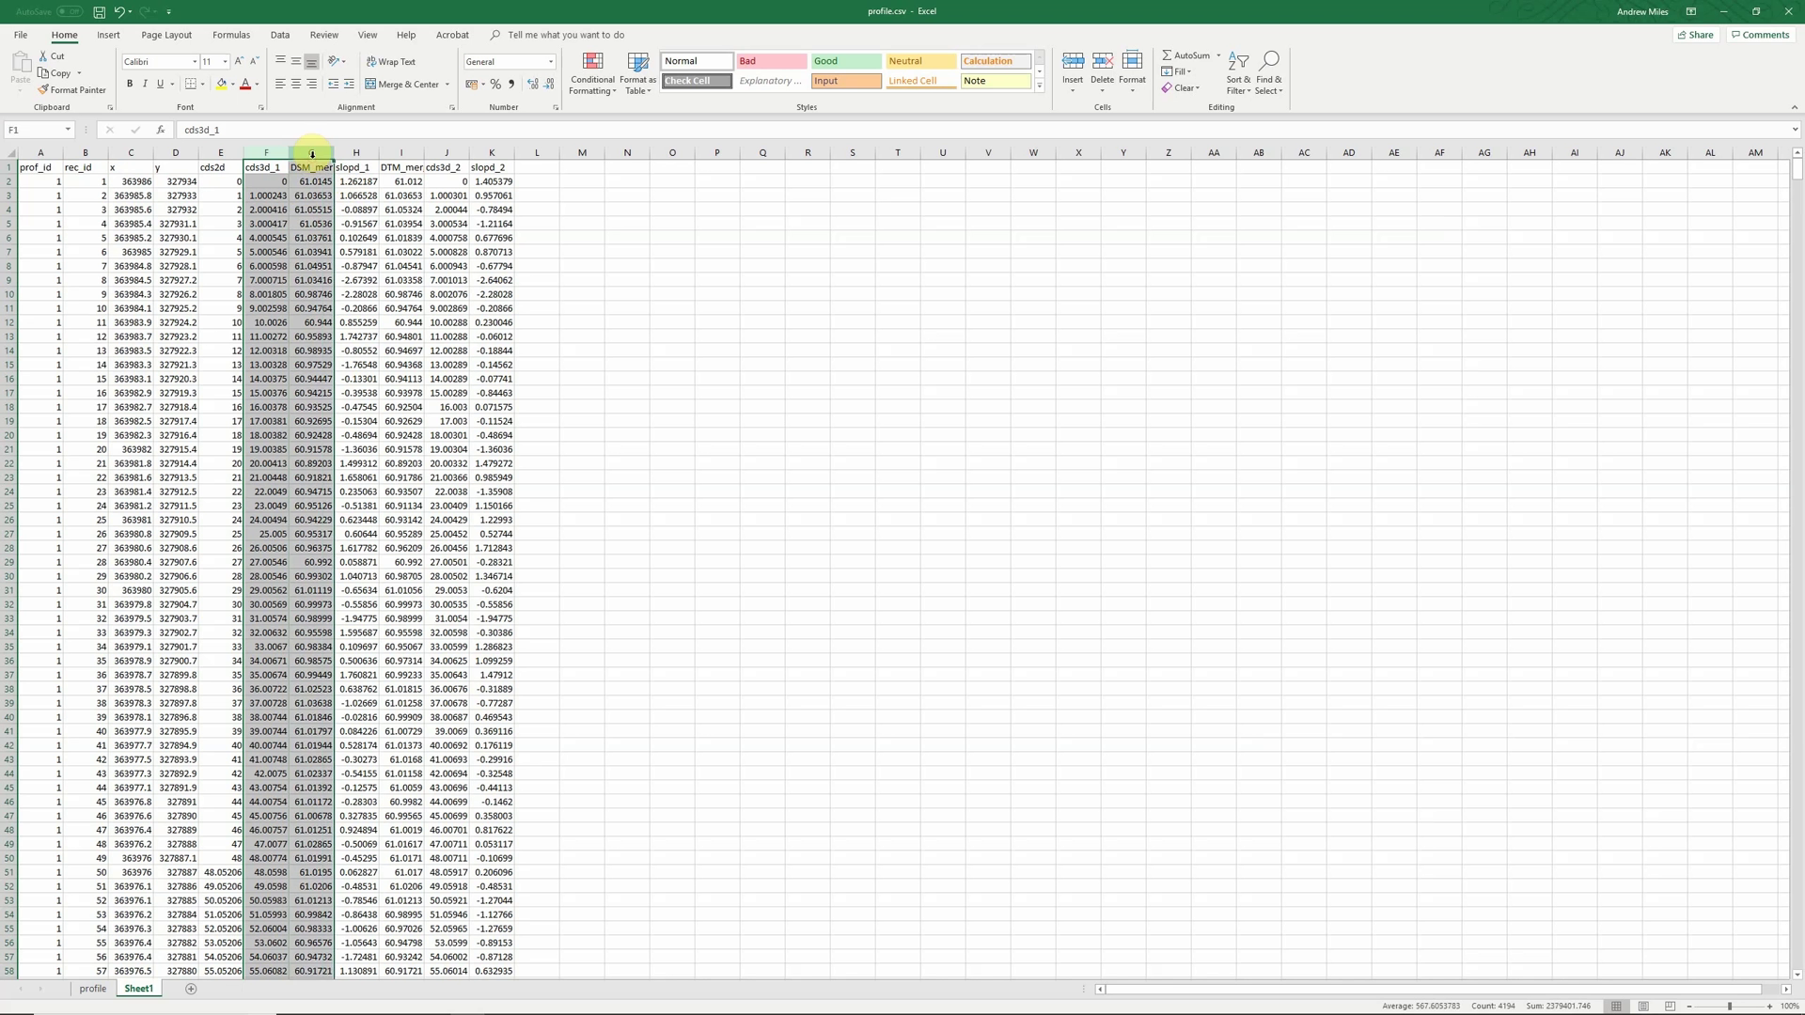
pyautogui.click(108, 35)
# Step: Insert a wide smooth-line scatter chart of DSM_merge against cds3d_1, then return to QGIS
pyautogui.click(632, 89)
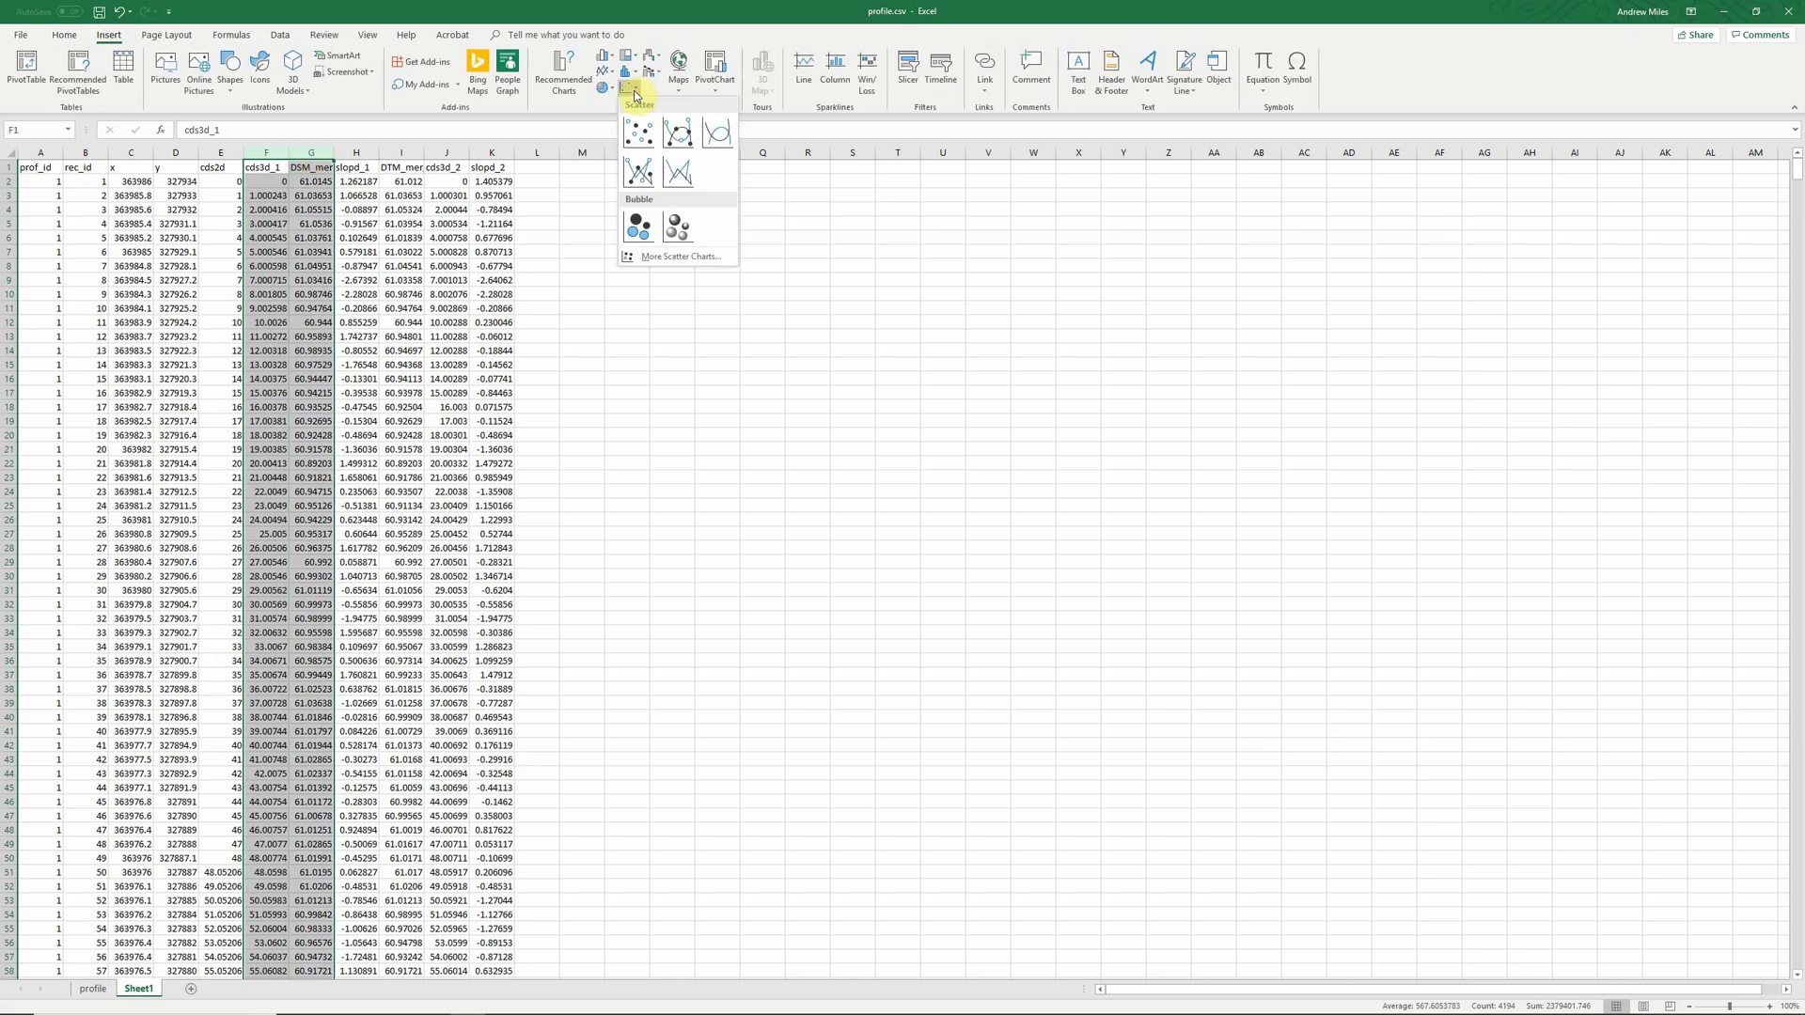
pyautogui.click(716, 139)
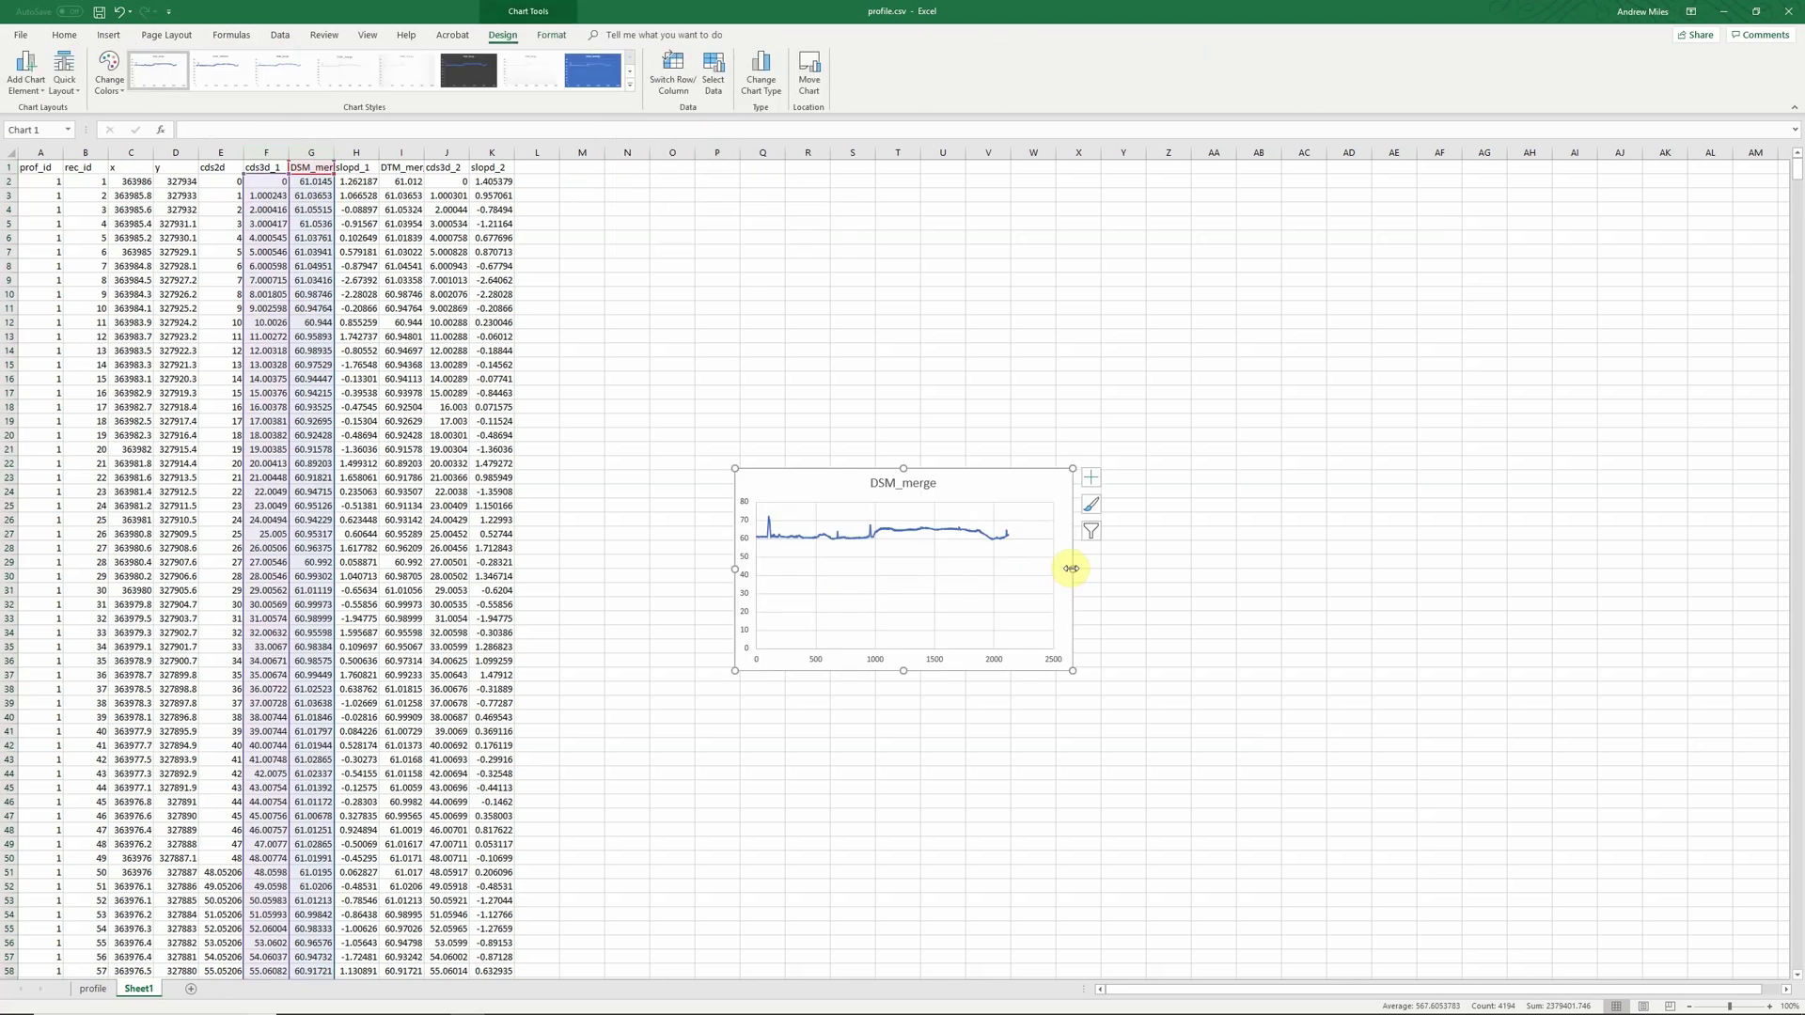
pyautogui.moveTo(1072, 568); pyautogui.dragTo(1358, 568)
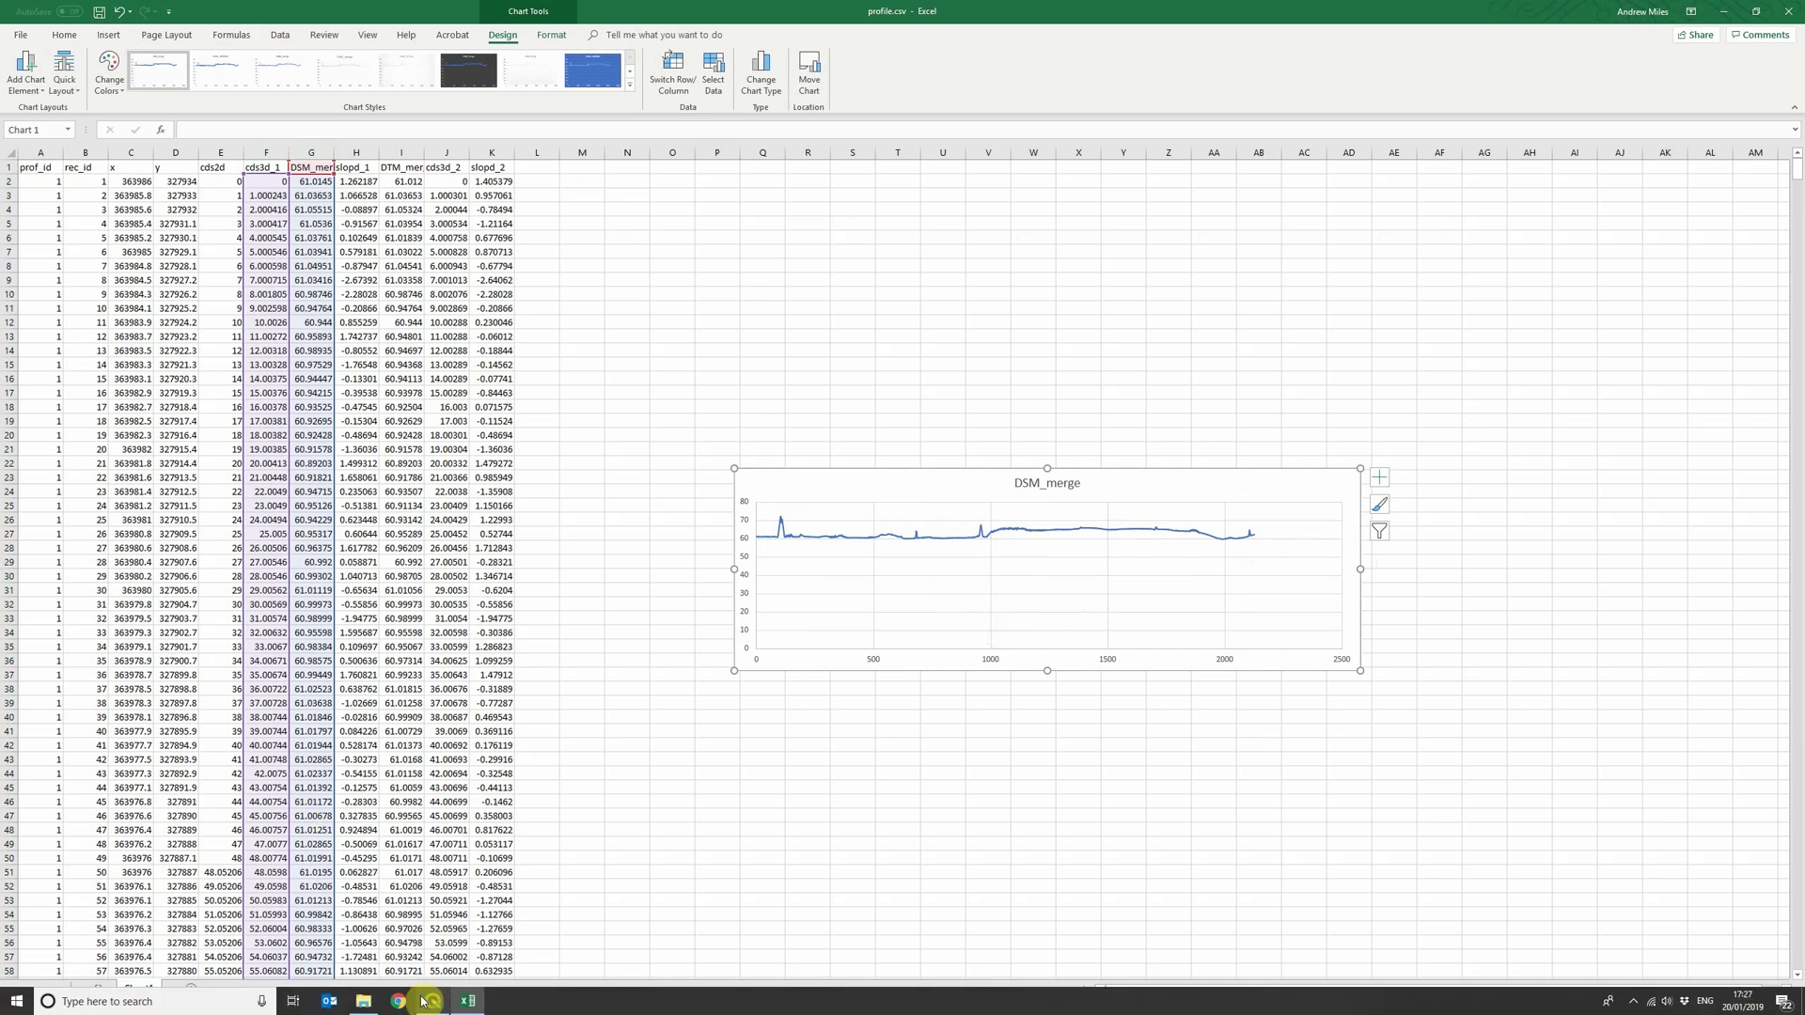
pyautogui.click(429, 1002)
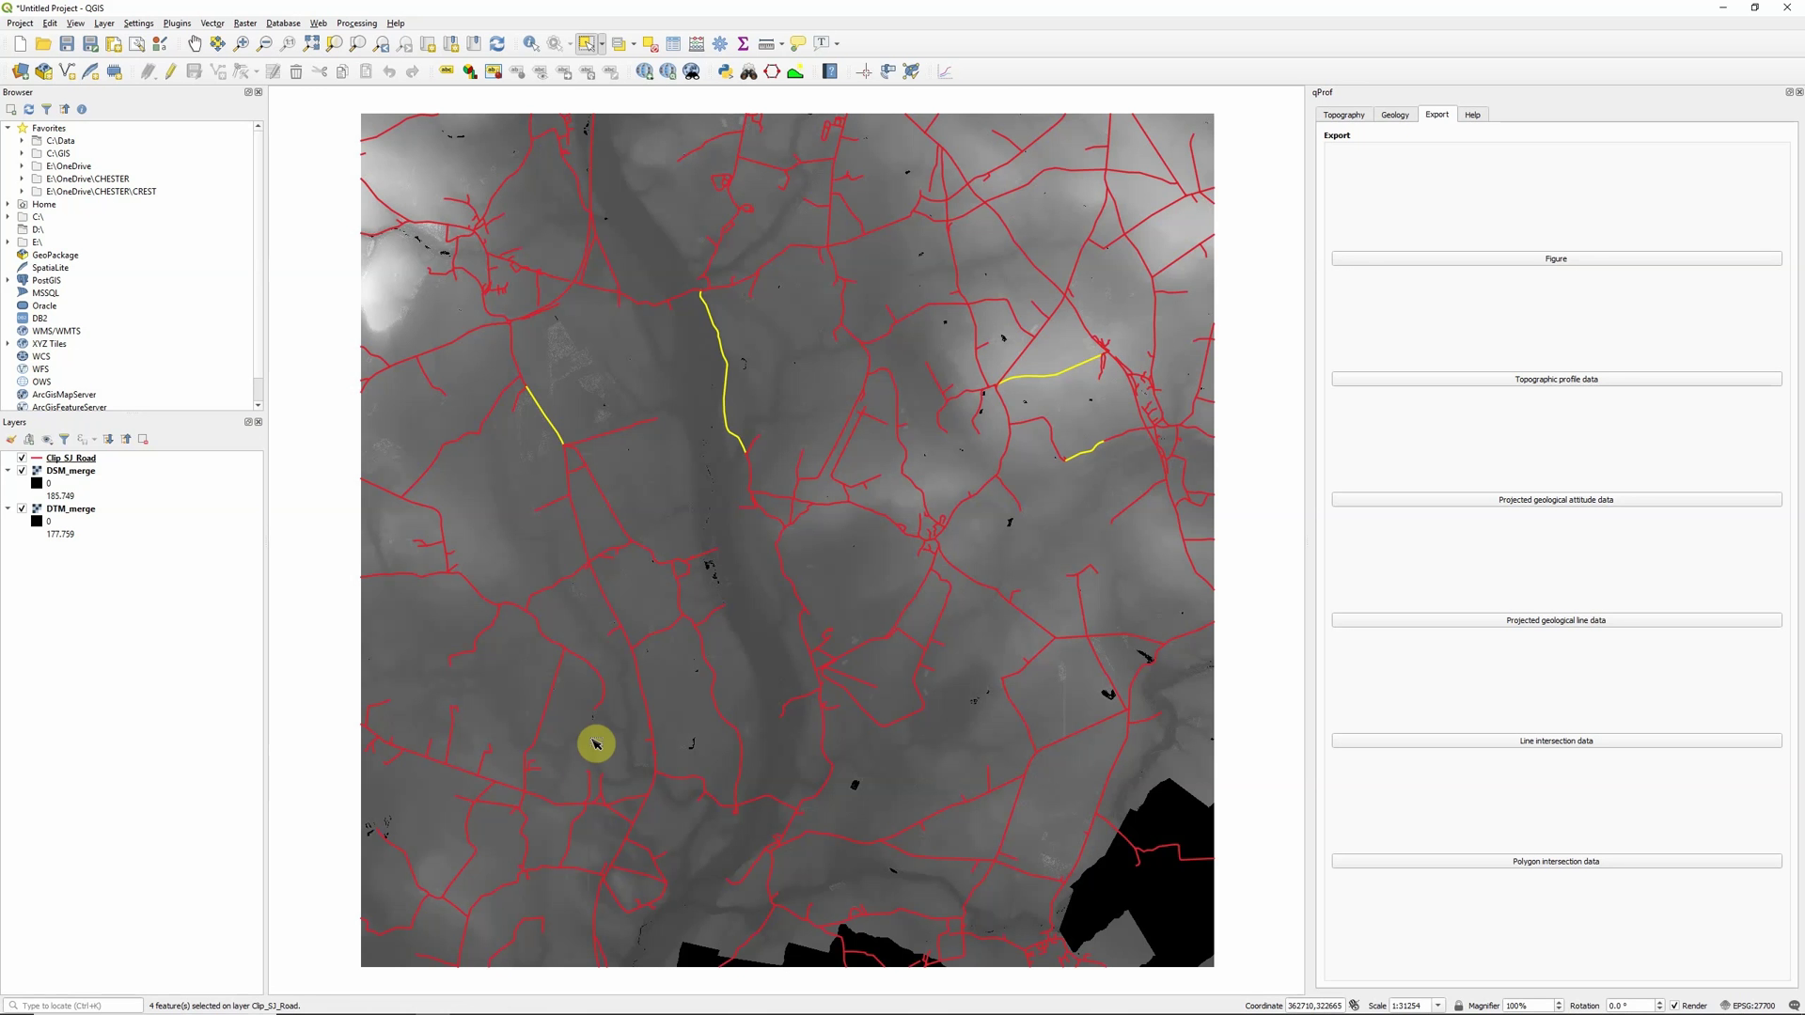
# Step: Show the qProf Topography tab with its DEM, input line and plot options
pyautogui.click(1359, 117)
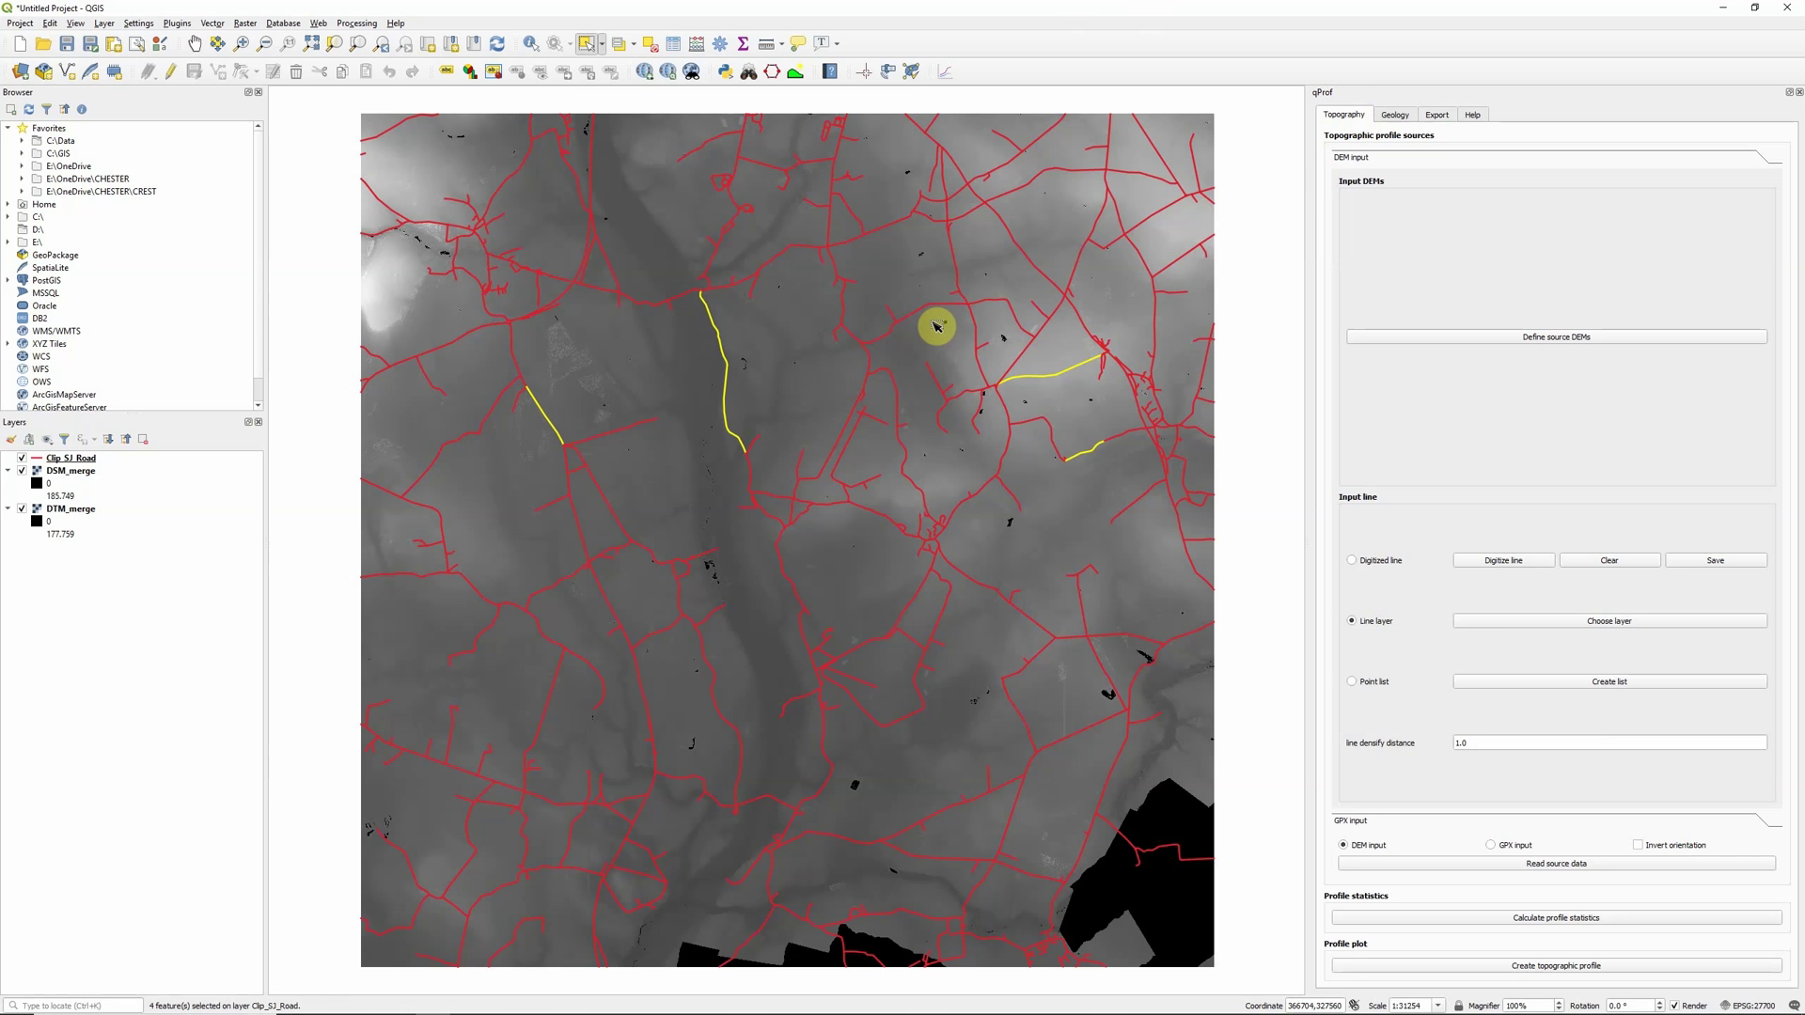